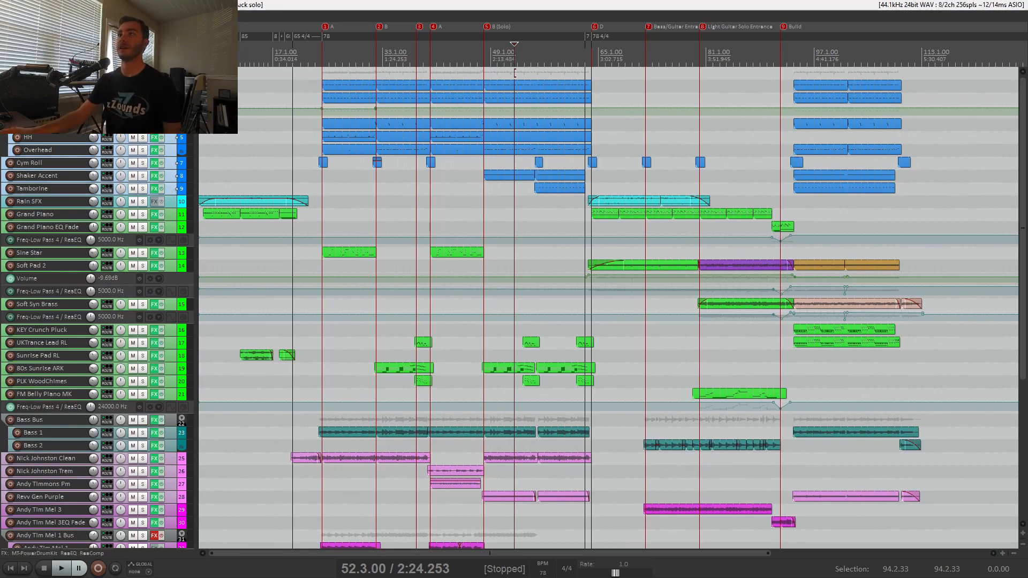
Open the Kick track's MT-PowerDrumKit instrument to examine the drum kit and close its windows.
left_click(154, 72)
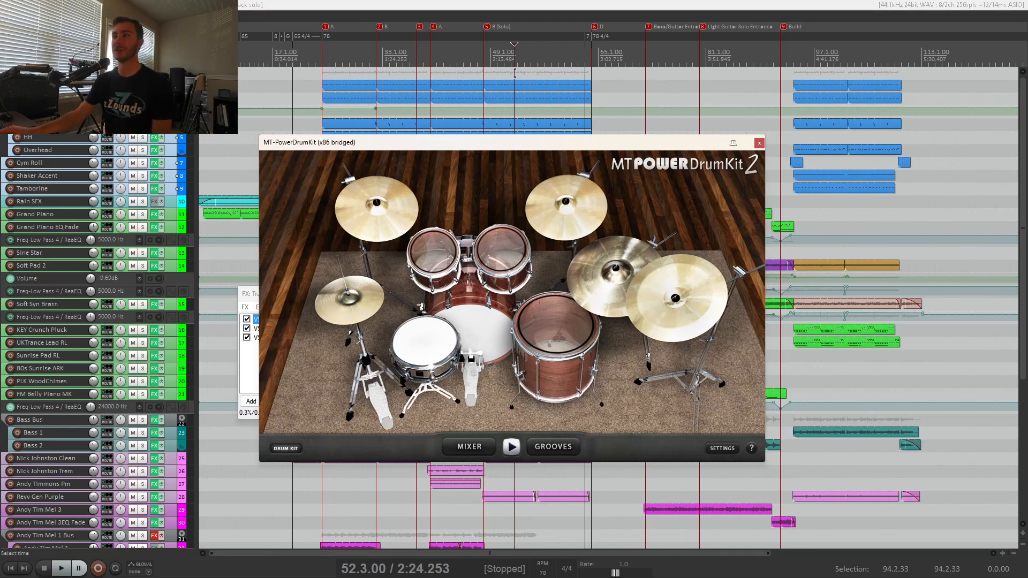
left_click(760, 143)
left_click(493, 294)
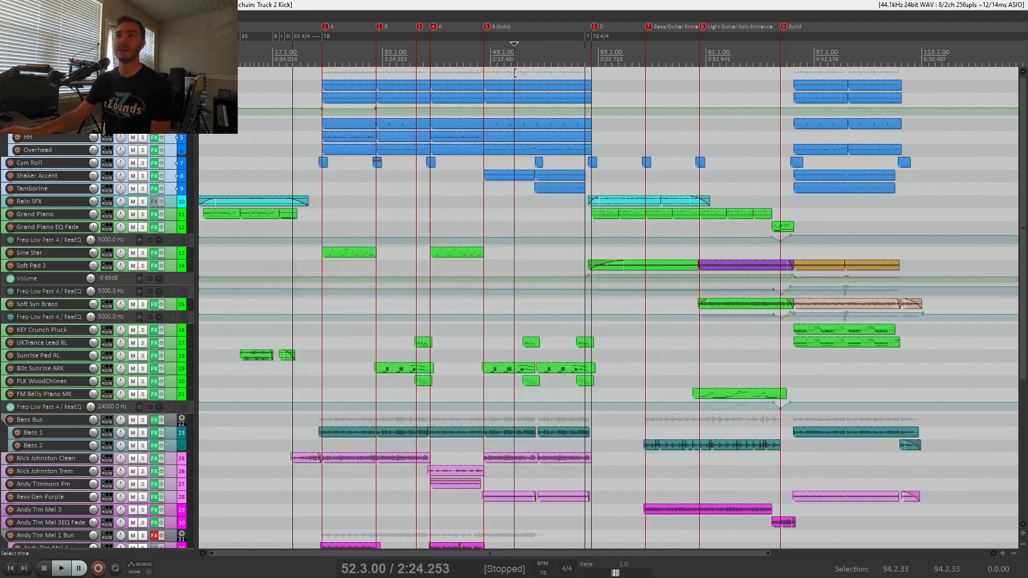
Select the Rain SFX track and toggle its solo on and off.
left_click(170, 206)
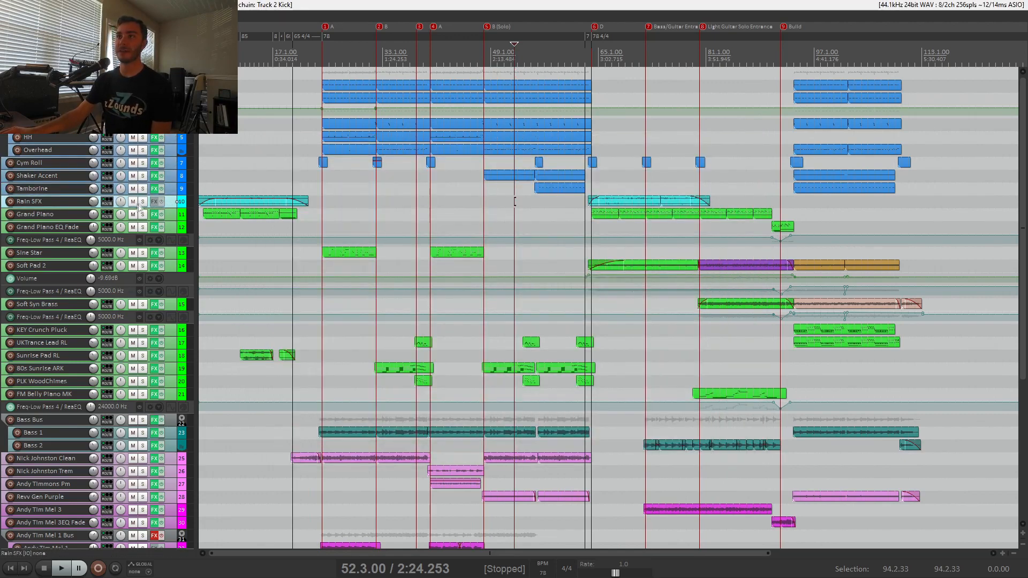
left_click(143, 202)
left_click(142, 202)
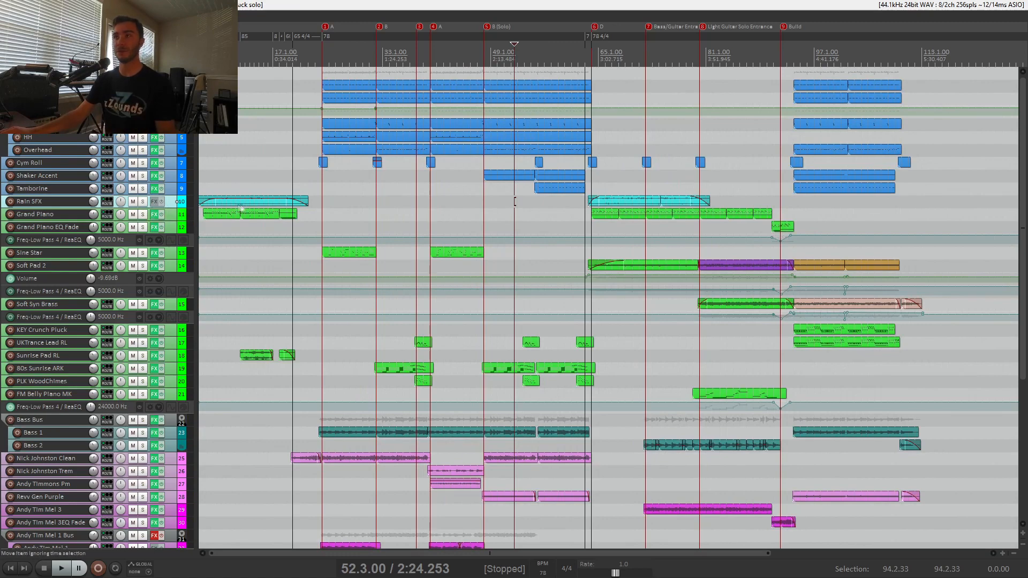
Select the piano and synth tracks from Grand Piano down to FM Belly Piano MK.
scroll(174, 217, "down", 2)
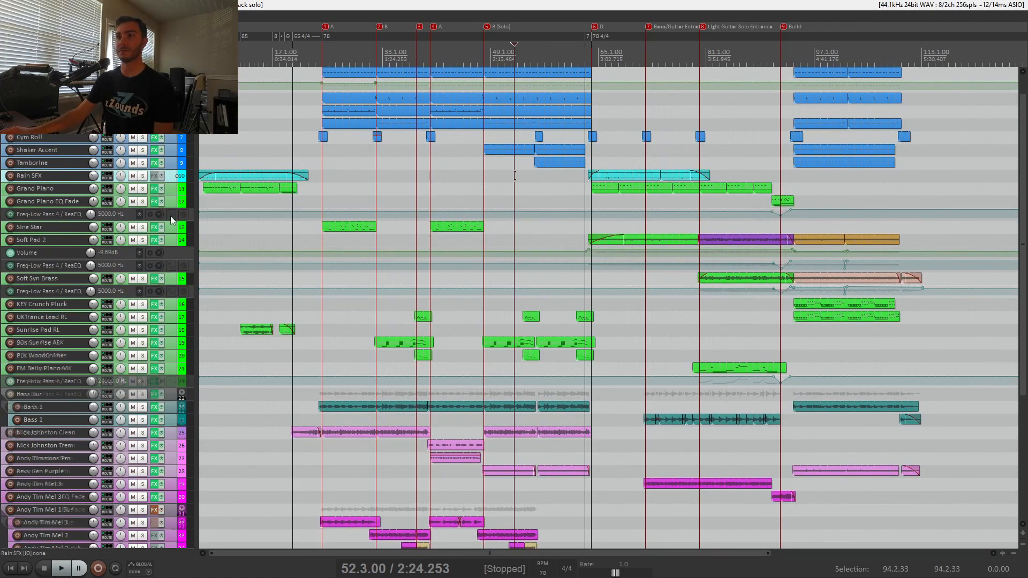
key("Down")
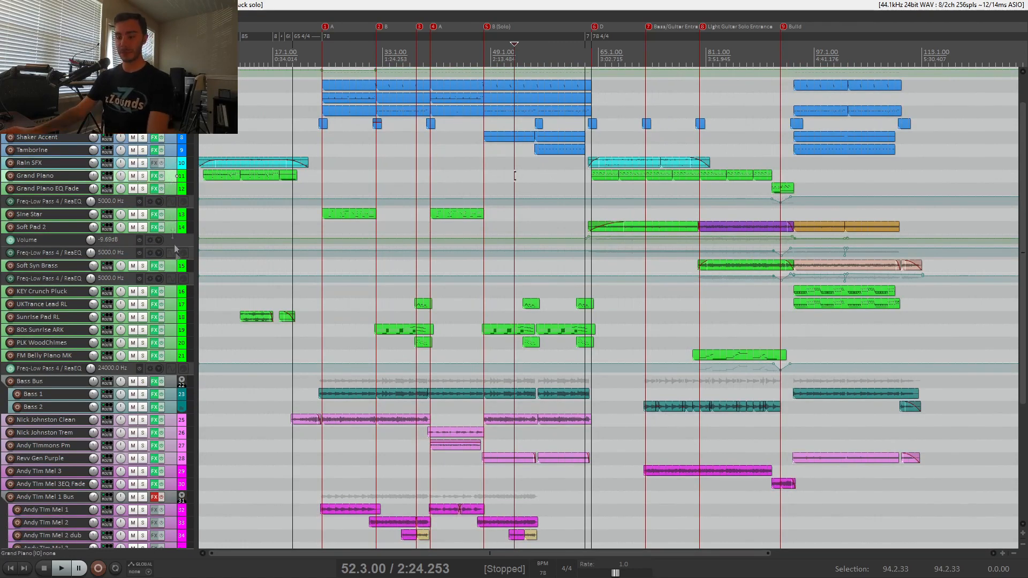
left_click(175, 360, "shift")
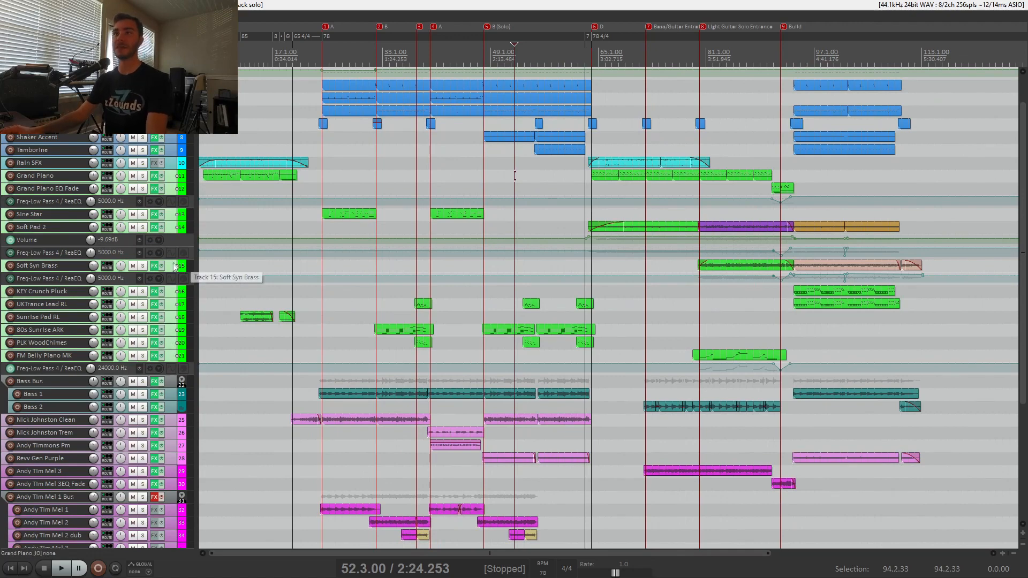
View the KEY Crunch Pluck track's SynthMaster Player instrument, look through its preset list, and close it.
left_click(171, 296)
left_click(154, 293)
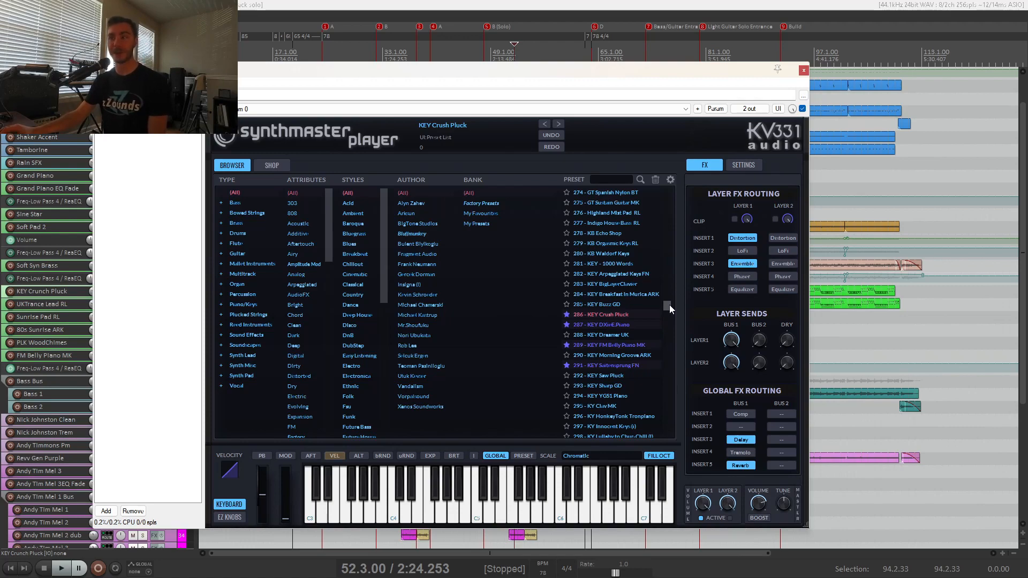
mouse_move(668, 305)
left_mouse_down()
mouse_move(666, 423)
mouse_move(671, 309)
left_mouse_up()
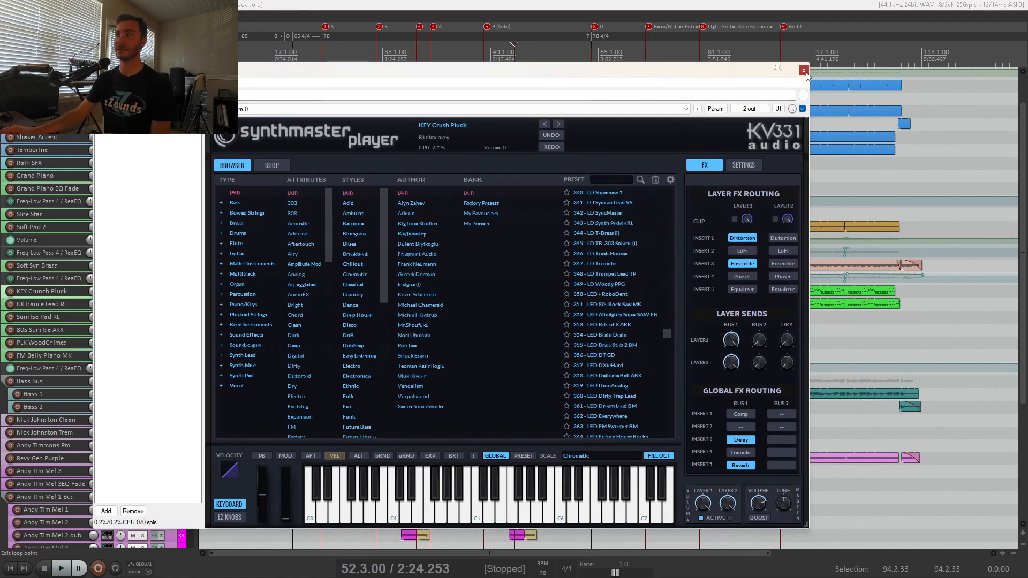
left_click(804, 71)
Select the Bass 1 and Bass 2 tracks.
scroll(176, 324, "down", 3)
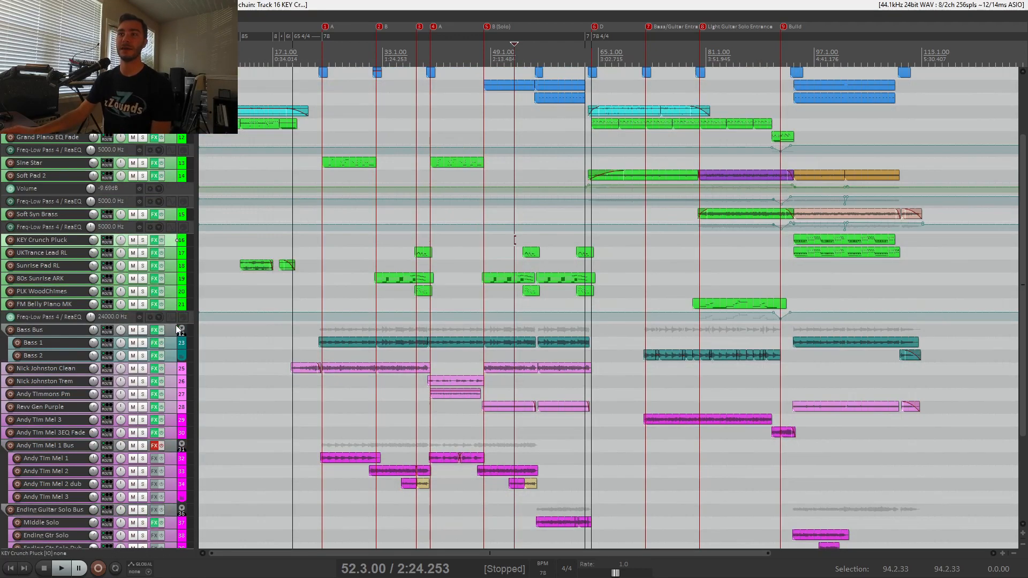
left_click(168, 333)
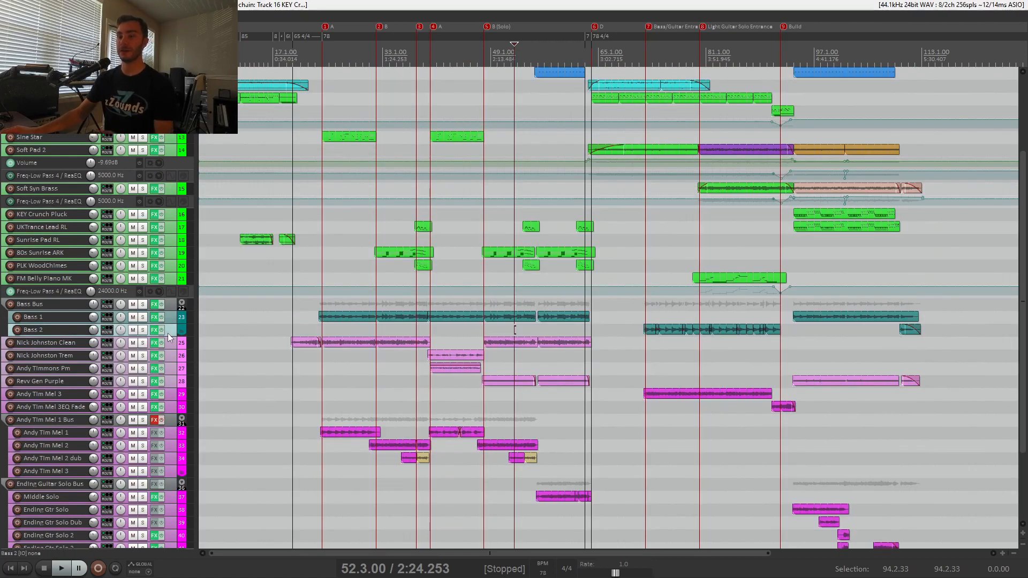
left_click(174, 304, "shift")
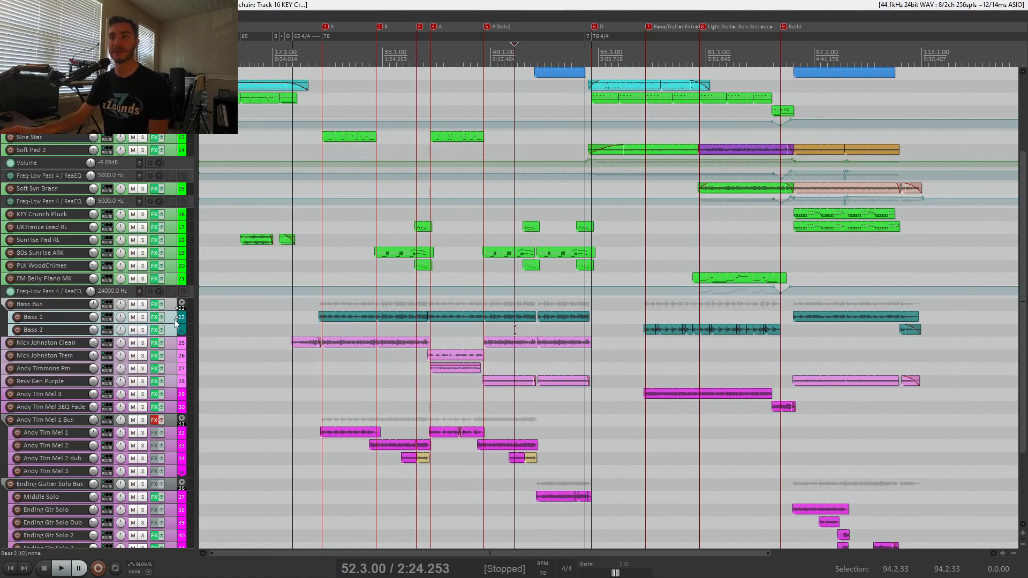
Select all guitar tracks below Bass 2 down to Atmosphere Higher, and reduce the selection to Andy Tim Mel 3.
scroll(172, 328, "down", 3)
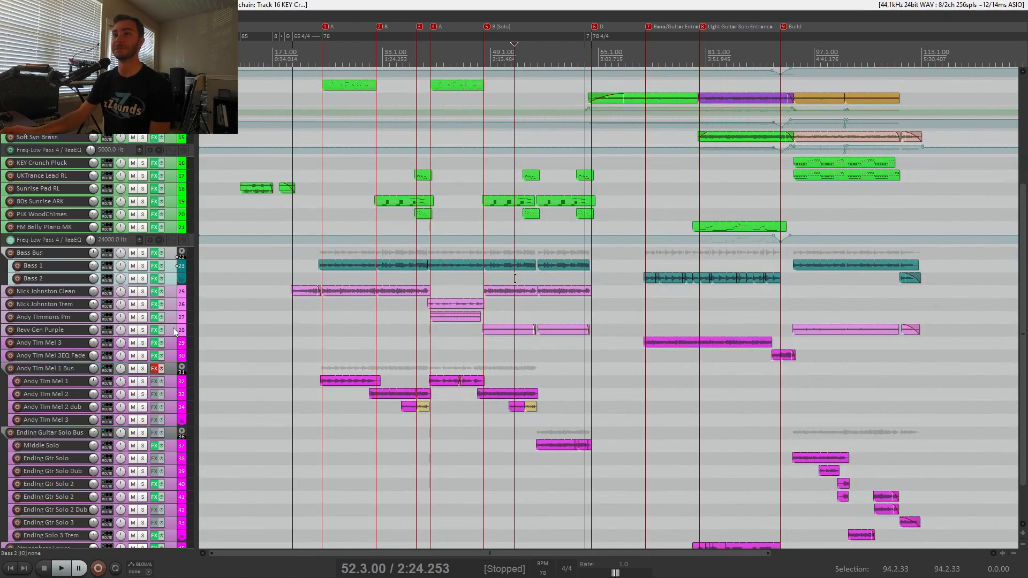
left_click(172, 255)
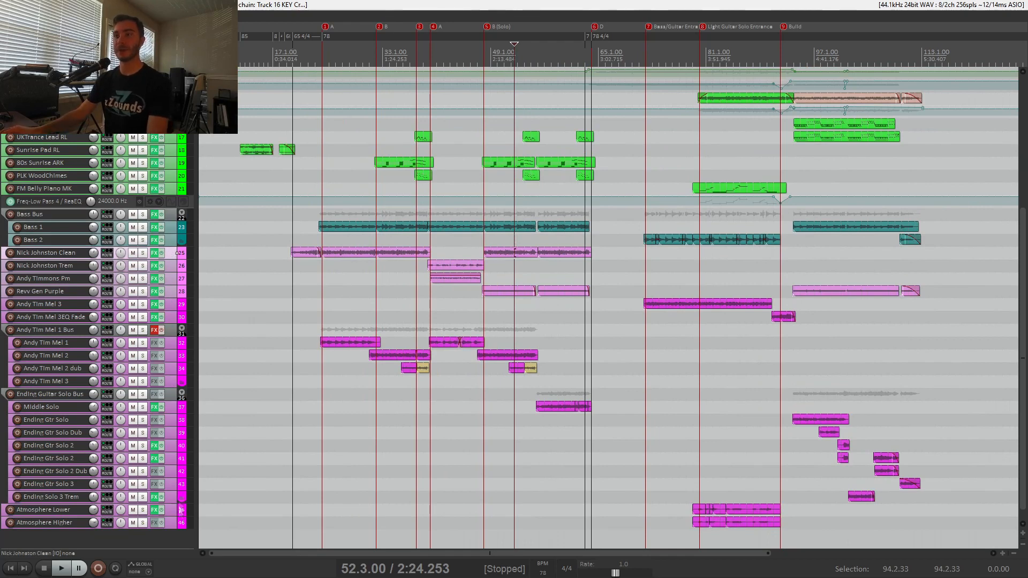
left_click(174, 523, "shift")
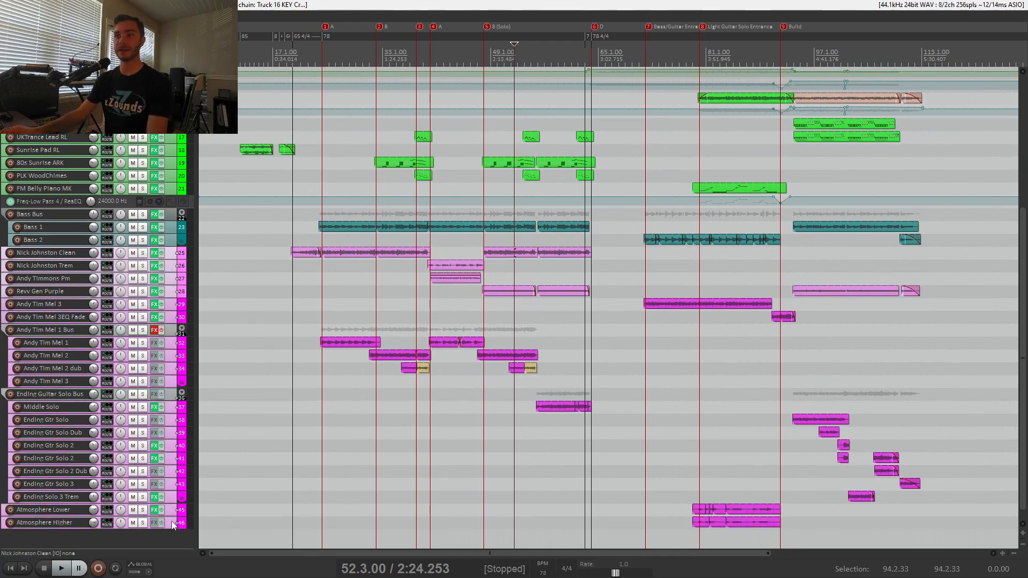
left_click(172, 382)
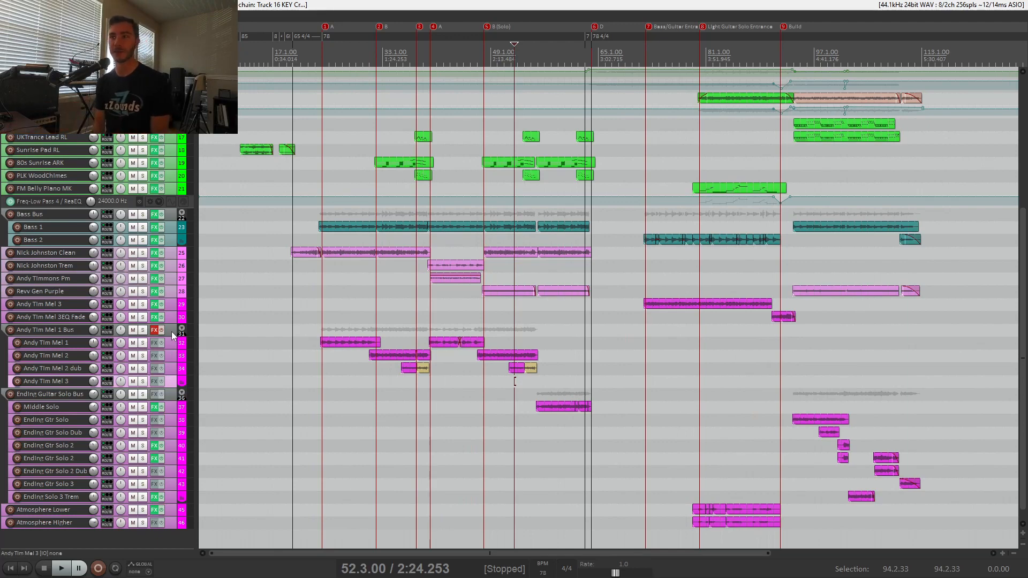
Clear the time selection and place the edit cursor at 2.1.00, near the start of the Grand Piano part.
scroll(172, 332, "up", 8)
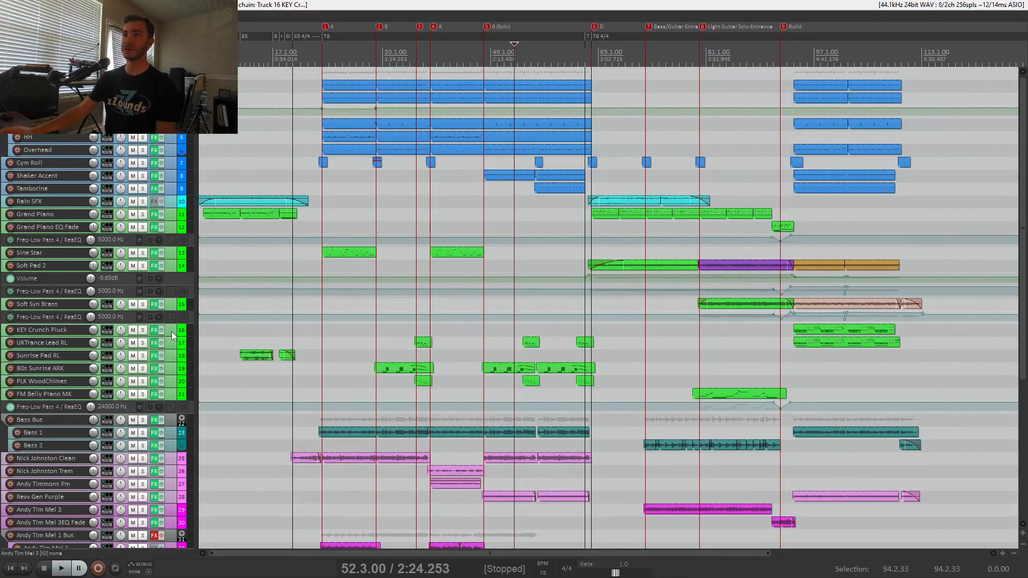
scroll(217, 310, "down", 2)
scroll(217, 309, "up", 3)
scroll(217, 310, "down", 3)
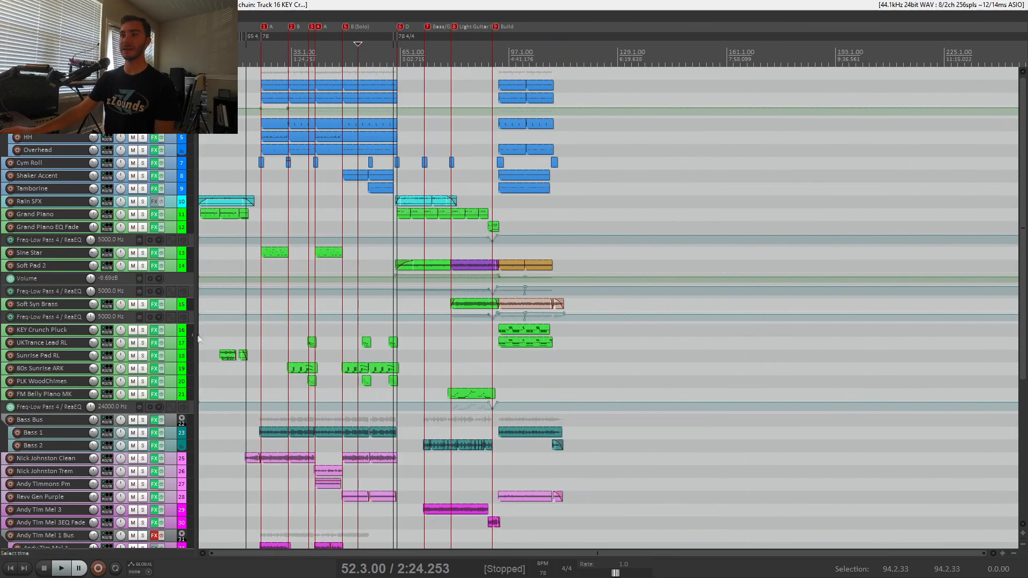
mouse_move(201, 327)
left_mouse_down()
mouse_move(256, 328)
mouse_move(203, 328)
left_mouse_up()
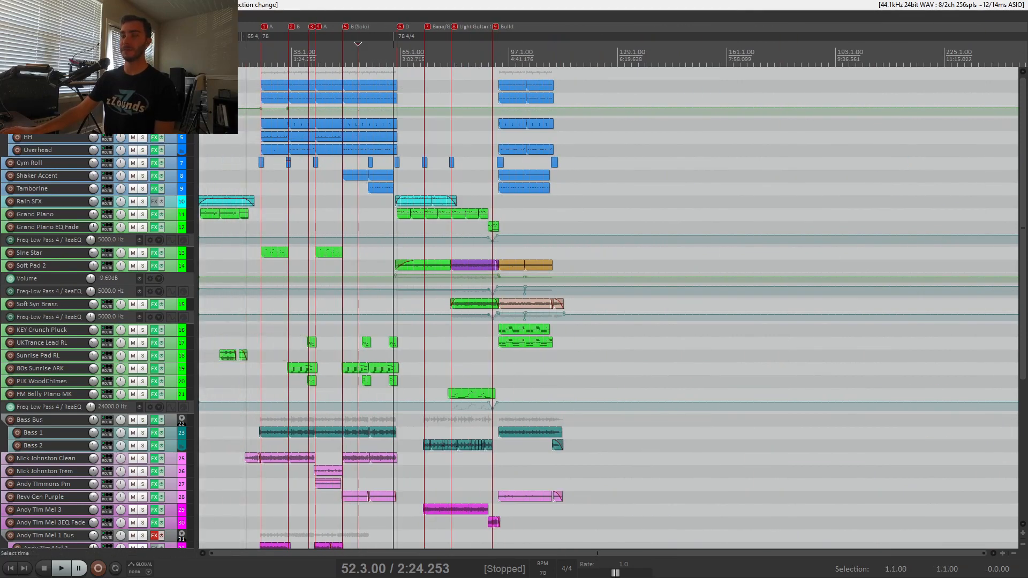
scroll(202, 328, "up", 2)
scroll(203, 324, "up", 3)
scroll(204, 324, "down", 3)
left_click(204, 252)
scroll(205, 253, "up", 2)
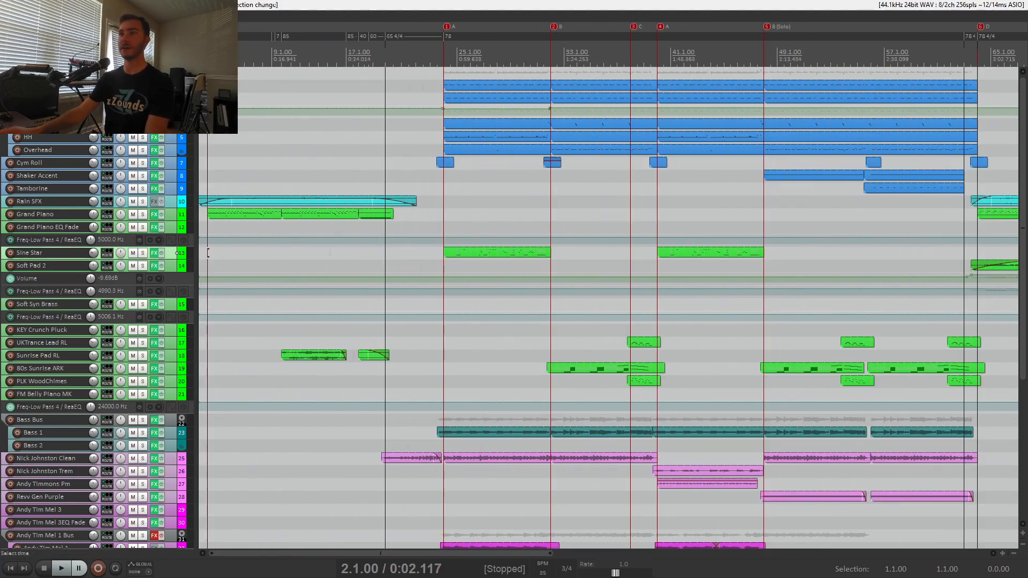
Solo the Rain SFX and Grand Piano tracks and play the intro from the edit cursor.
scroll(208, 253, "up", 4)
scroll(209, 253, "down", 3)
scroll(214, 252, "up", 3)
left_click_drag(143, 203, 143, 214)
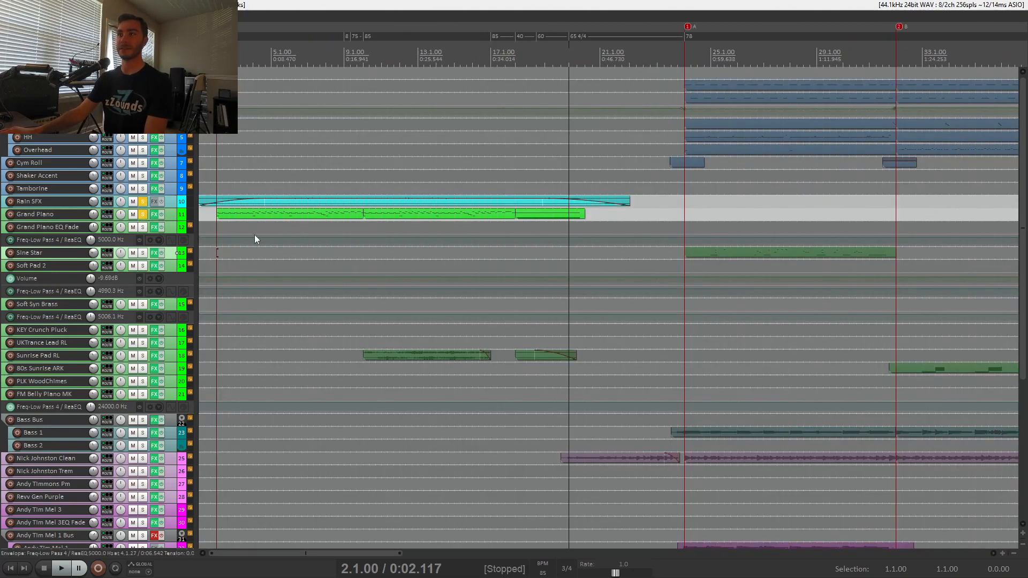
key("space")
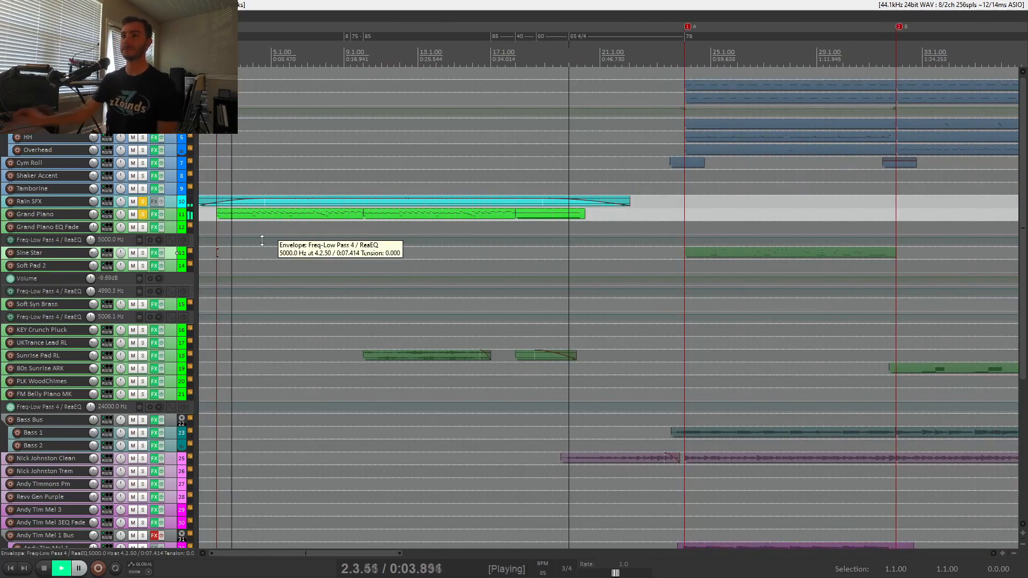
Enlarge the Grand Piano track and examine the notes of its first MIDI item in the piano roll.
left_click_drag(170, 219, 171, 310)
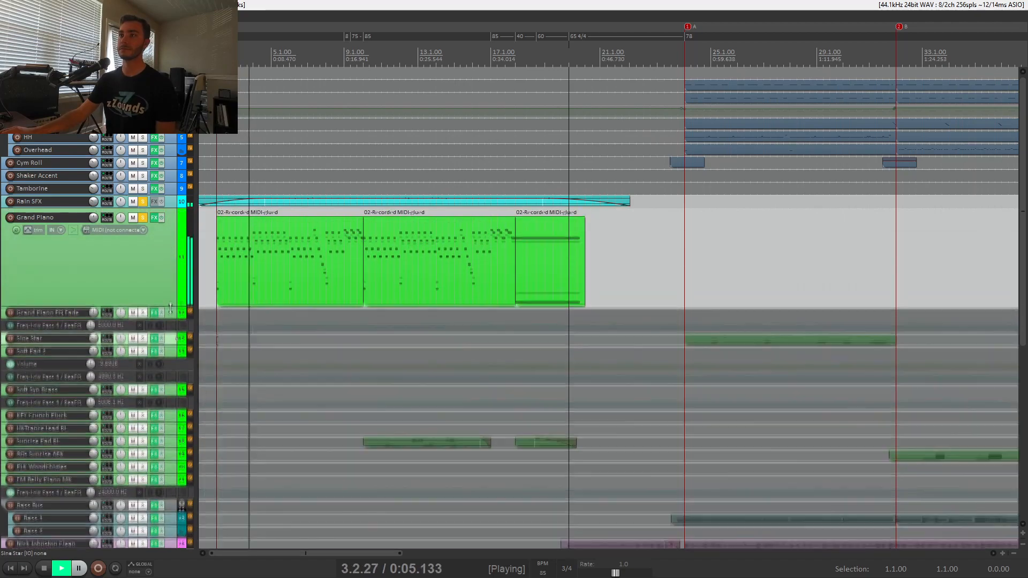
left_click(249, 254)
double_click(249, 254)
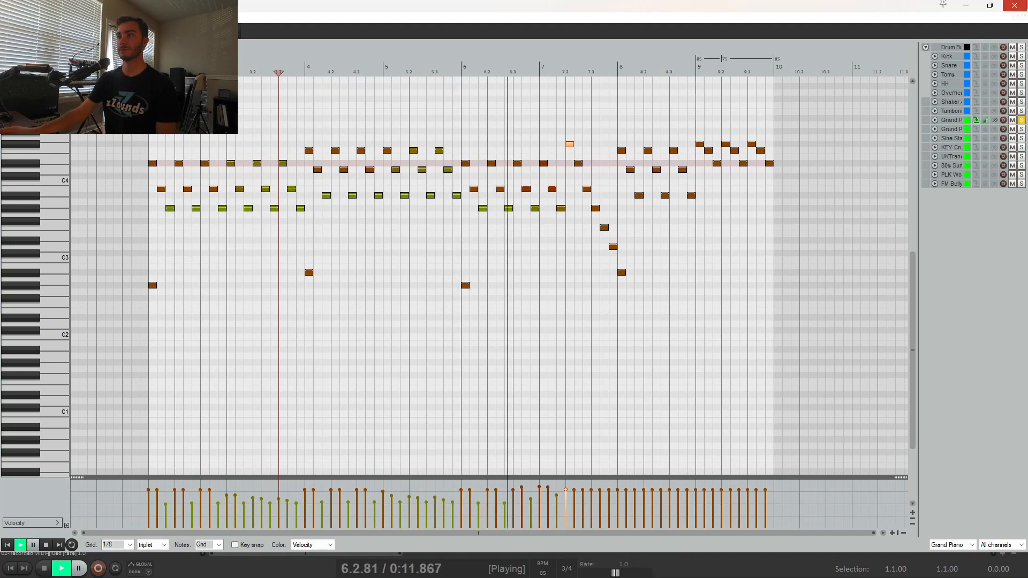
left_click(1015, 5)
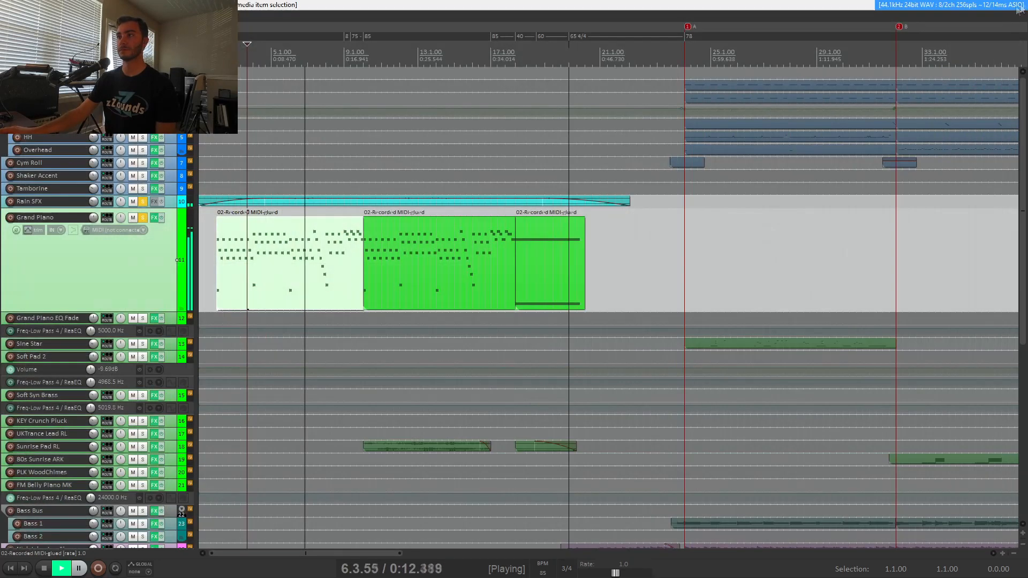
Unsolo the Grand Piano and Rain SFX tracks and stop playback.
left_click(144, 218)
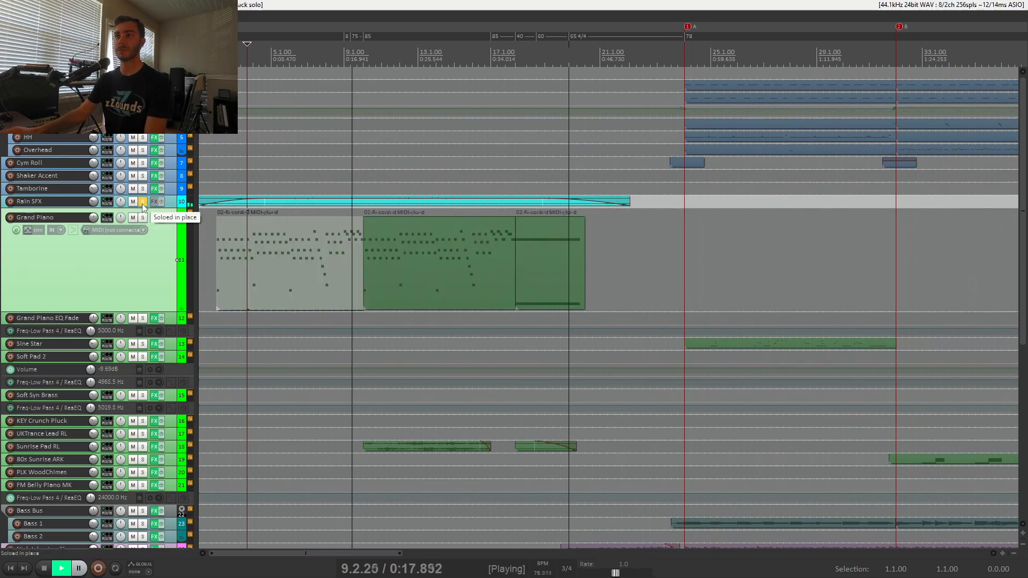
left_click(143, 203)
key("space")
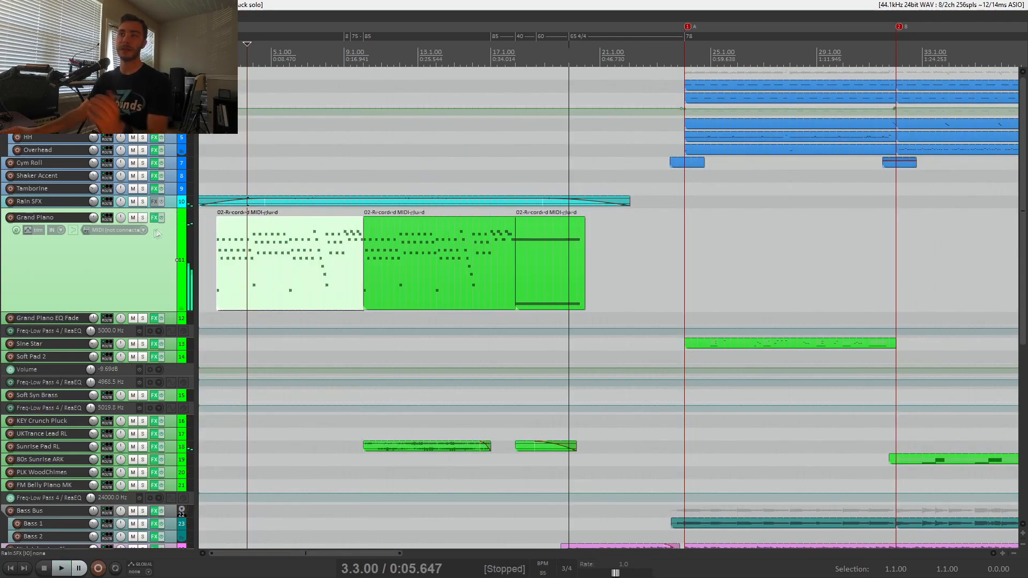
Reduce the Grand Piano track's height slightly and view its DSK The Grand instrument window.
left_click_drag(155, 312, 165, 274)
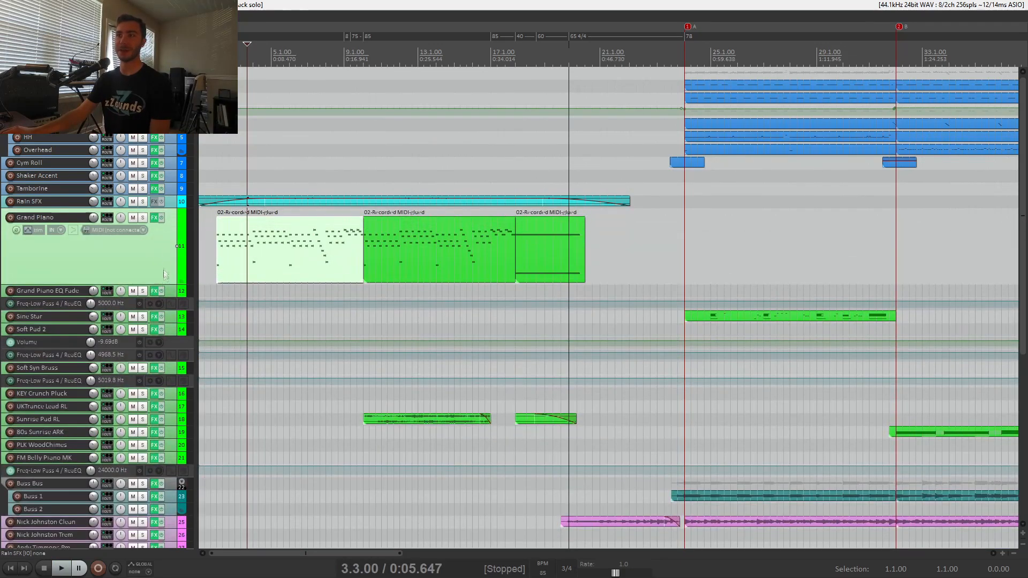
left_click(154, 219)
left_click_drag(324, 137, 420, 164)
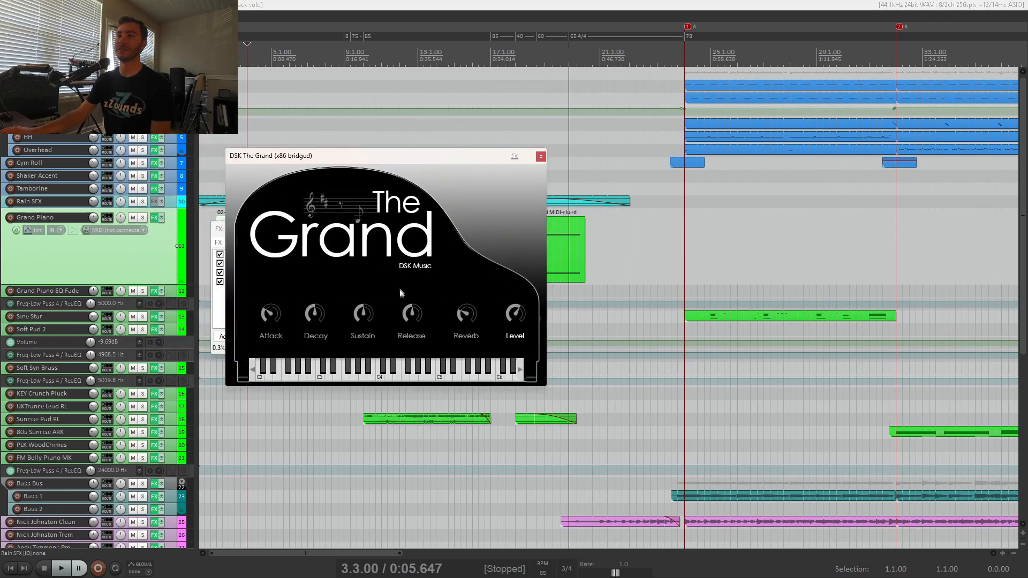
left_click(540, 157)
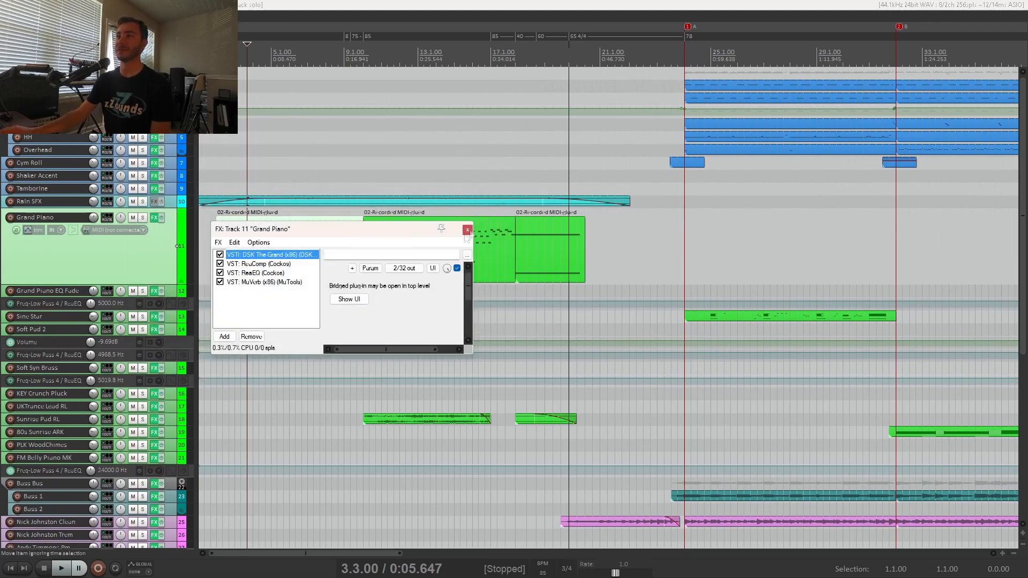
Examine the MuVerb settings and select ReaEQ in the Grand Piano's effects chain before closing the effect windows.
left_click(256, 283)
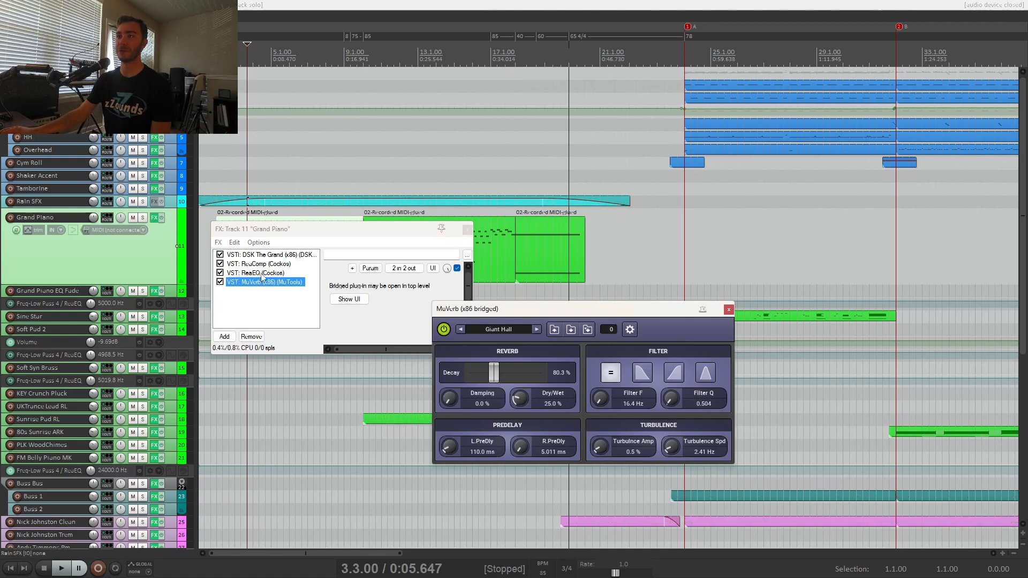
left_click(256, 273)
left_click(590, 229)
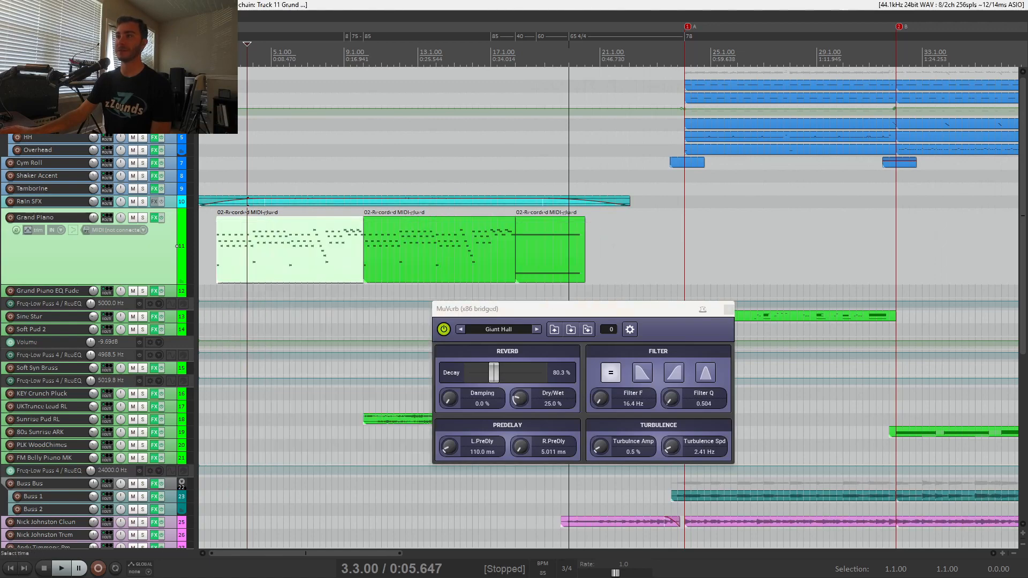
left_click(729, 310)
Place the edit cursor at 10.1.00, where the first Sunrise Pad RL item starts, and solo that track.
scroll(492, 283, "down", 4)
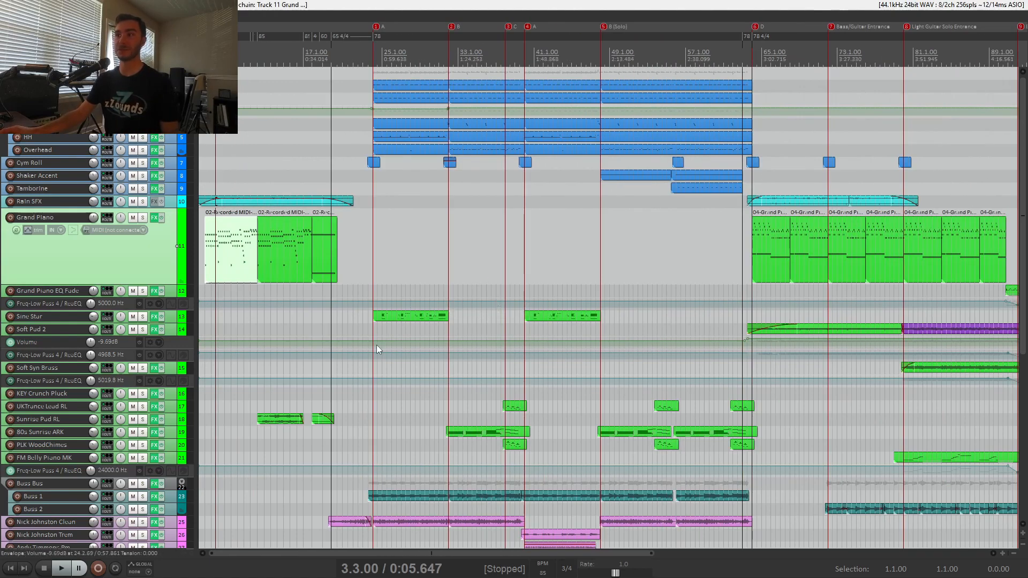
left_click(263, 419)
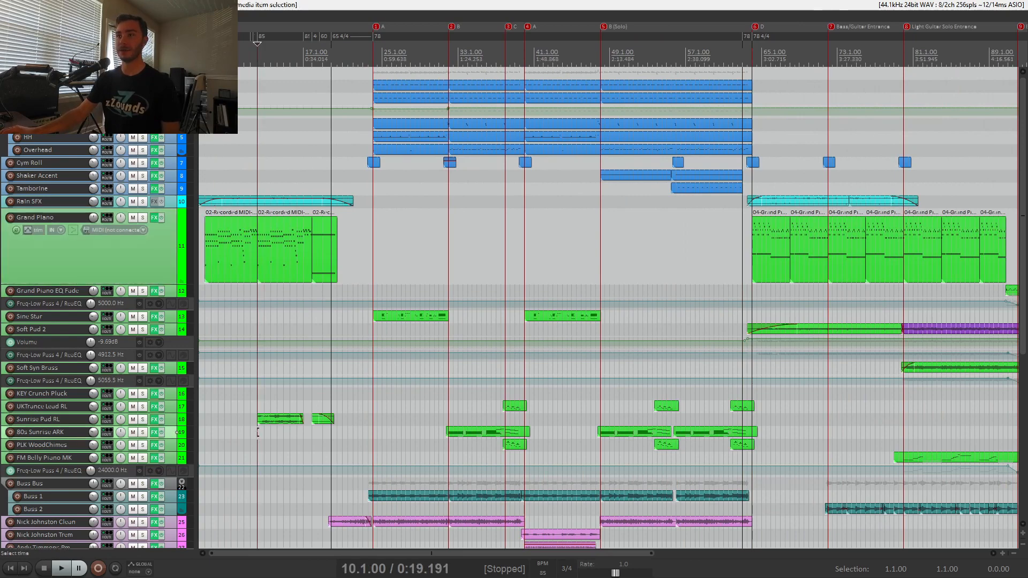
left_click(143, 420)
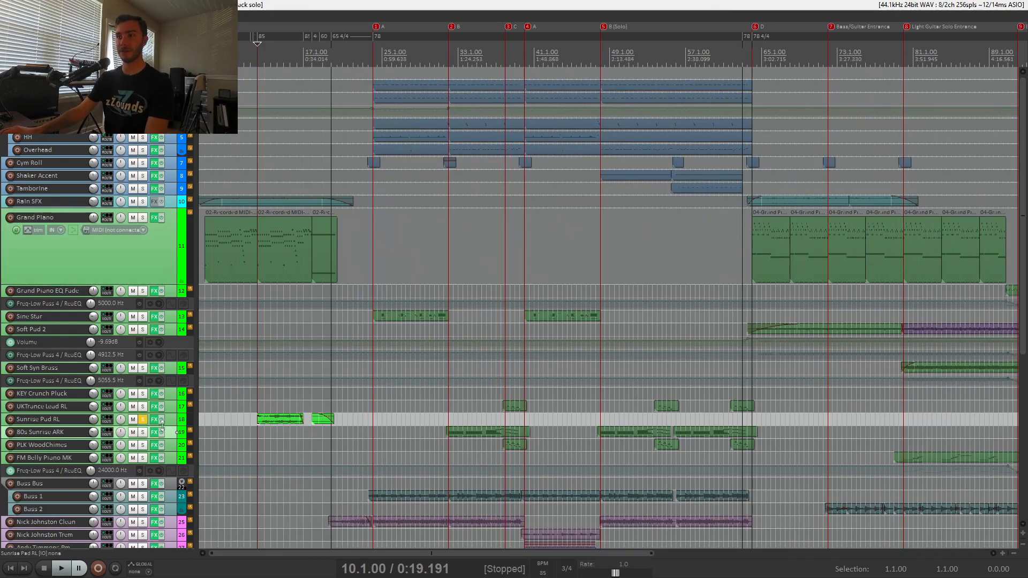
View the Sunrise Pad RL preset in the track's KV331 Audio synth, close its window and play the soloed track.
left_click(155, 420)
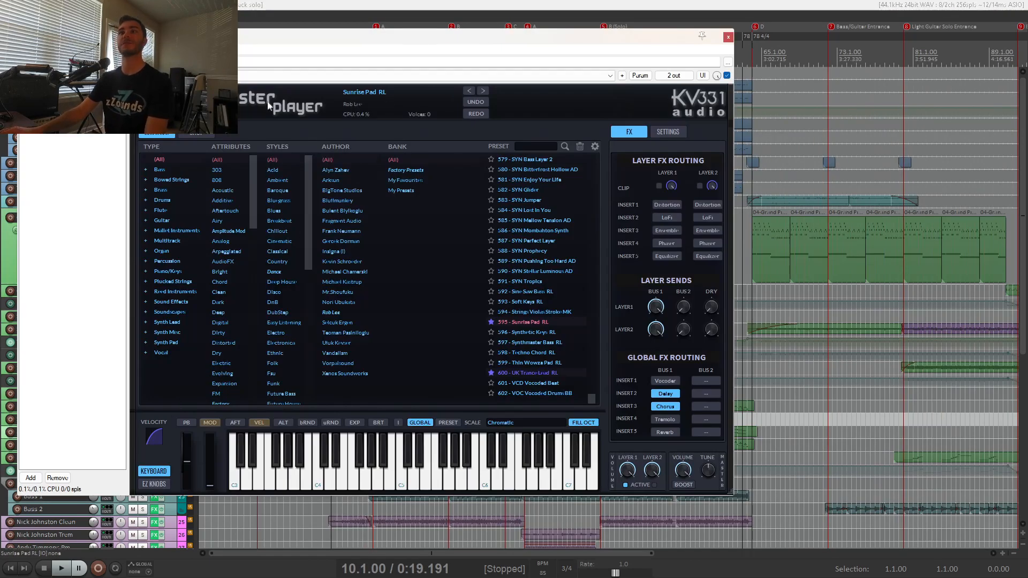
left_click(729, 38)
key("space")
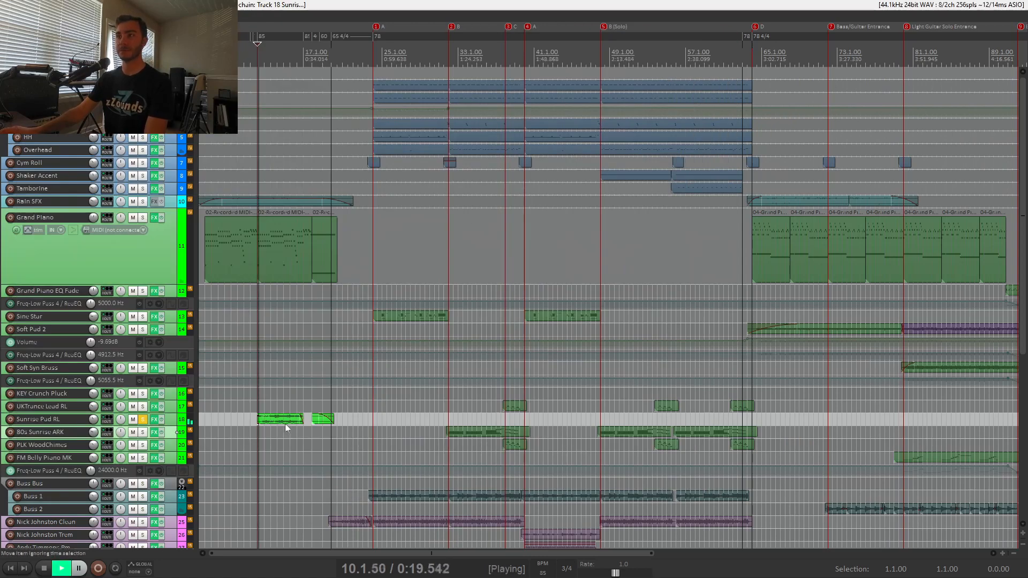
Enlarge the Sunrise Pad RL track to inspect its waveforms during playback, and stop playing.
scroll(314, 427, "up", 4)
left_click_drag(167, 426, 167, 460)
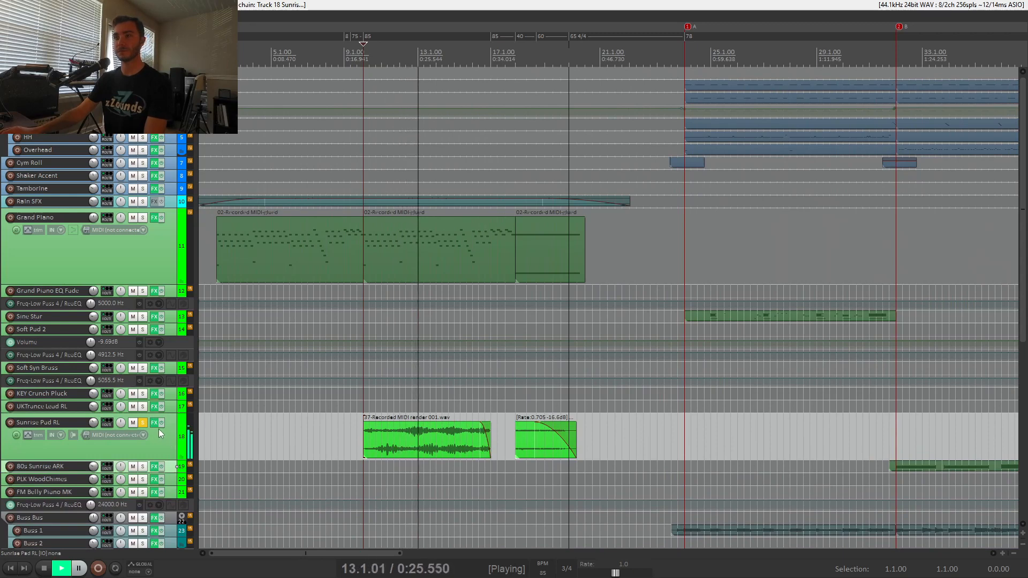
key("space")
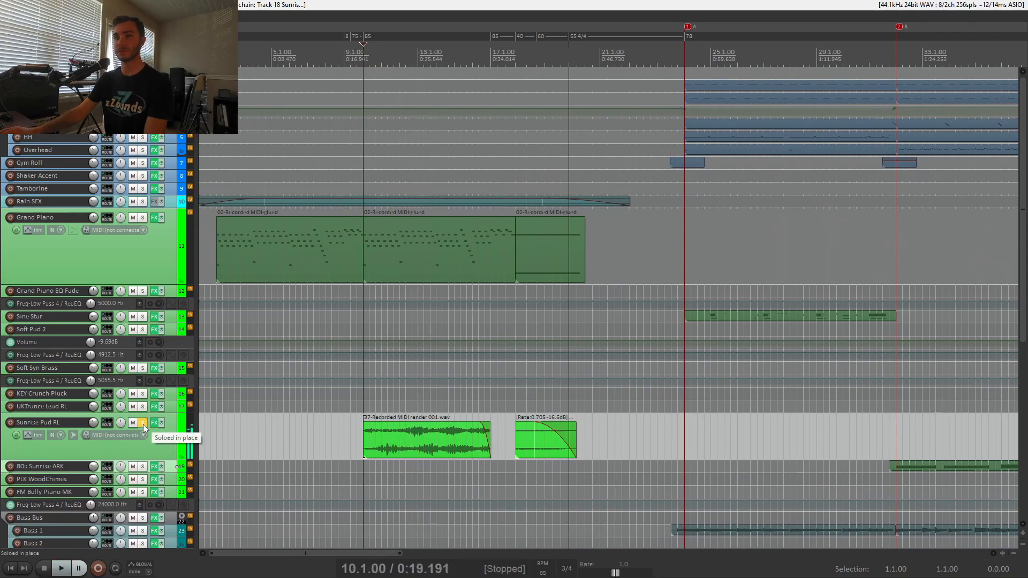
Unsolo the Sunrise Pad RL track and shrink both it and the Grand Piano track to minimum height.
left_click(144, 424)
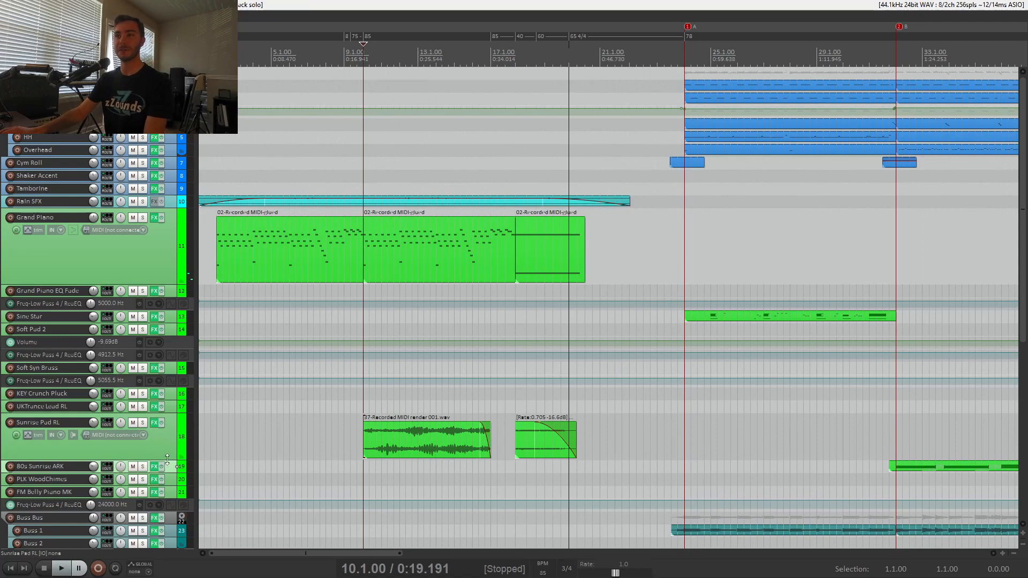
left_click_drag(164, 461, 175, 413)
left_click_drag(177, 281, 171, 212)
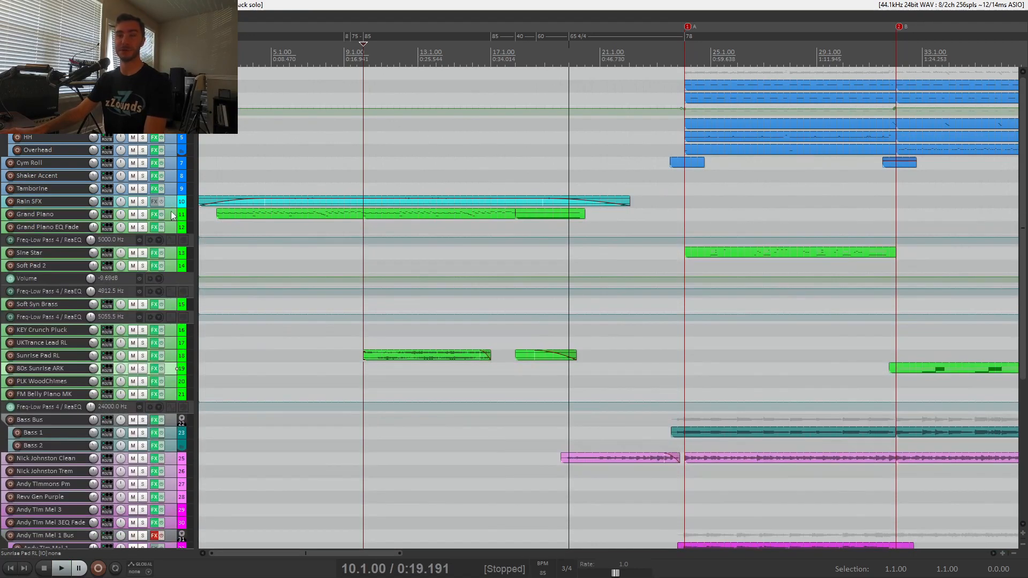
Place the edit cursor at 20.1.00, near the start of the Nick Johnston Clean guitar, and start playback.
scroll(443, 368, "down", 3)
left_click(443, 368)
scroll(443, 368, "up", 4)
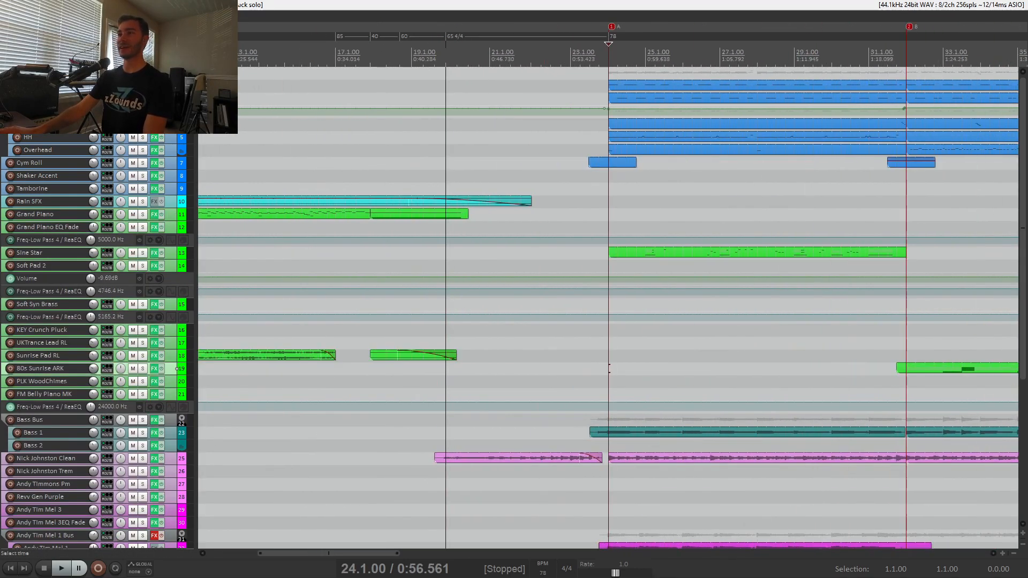
left_click(446, 434)
key("space")
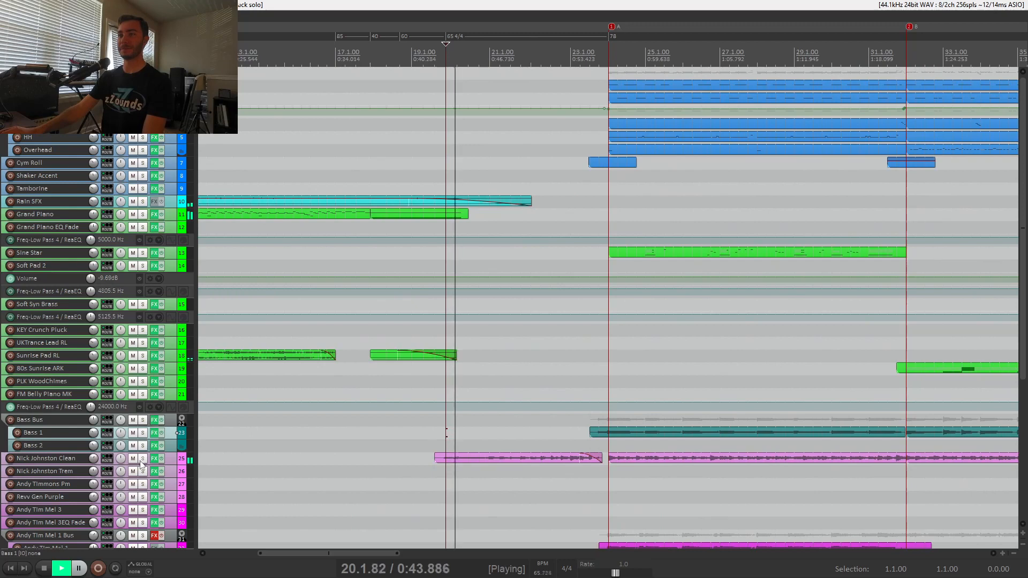
Solo the Nick Johnston Clean track to hear it alone, unsolo it and stop playback.
left_click(142, 460)
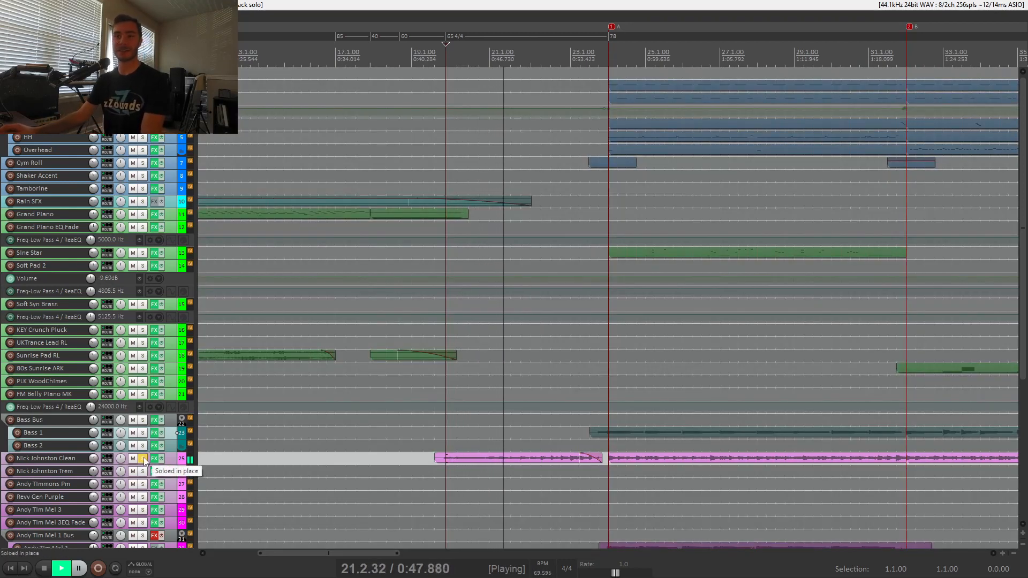
left_click(143, 459)
key("space")
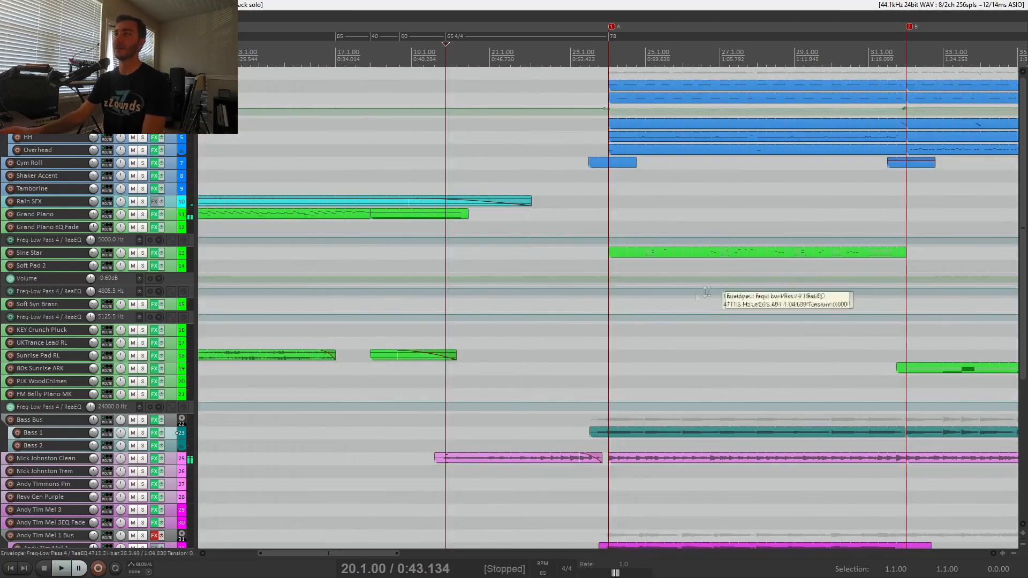
Play the song from section A at 24.1.00, soloing the Drum Bus for a while before unsoloing it.
left_click(611, 378)
scroll(614, 373, "down", 4)
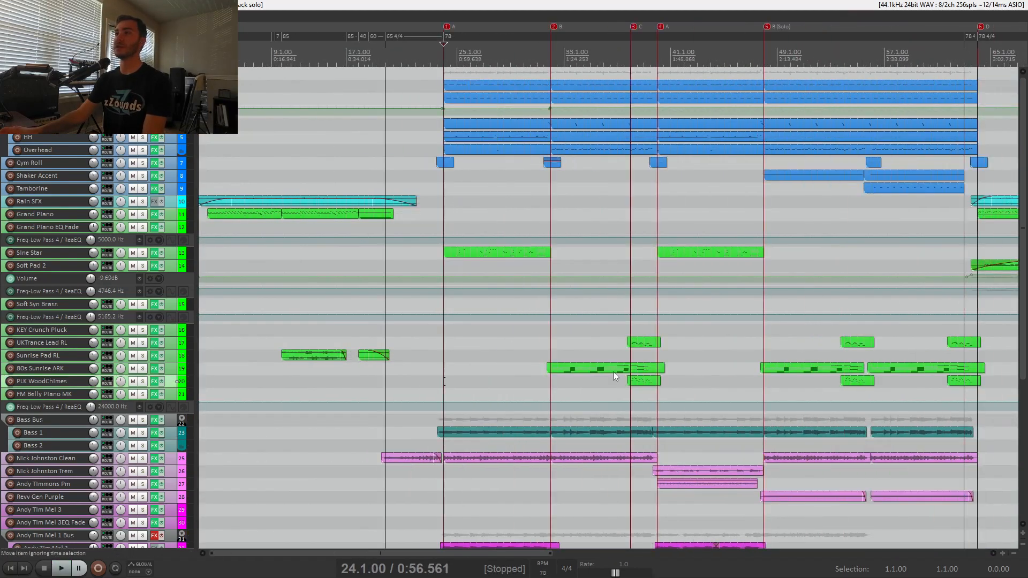
key("space")
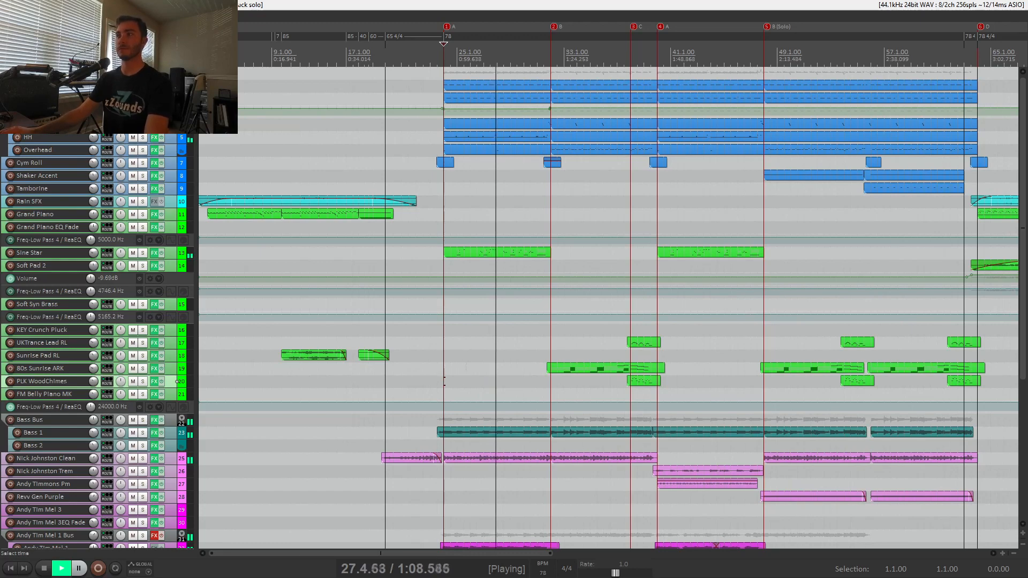
left_click(142, 73)
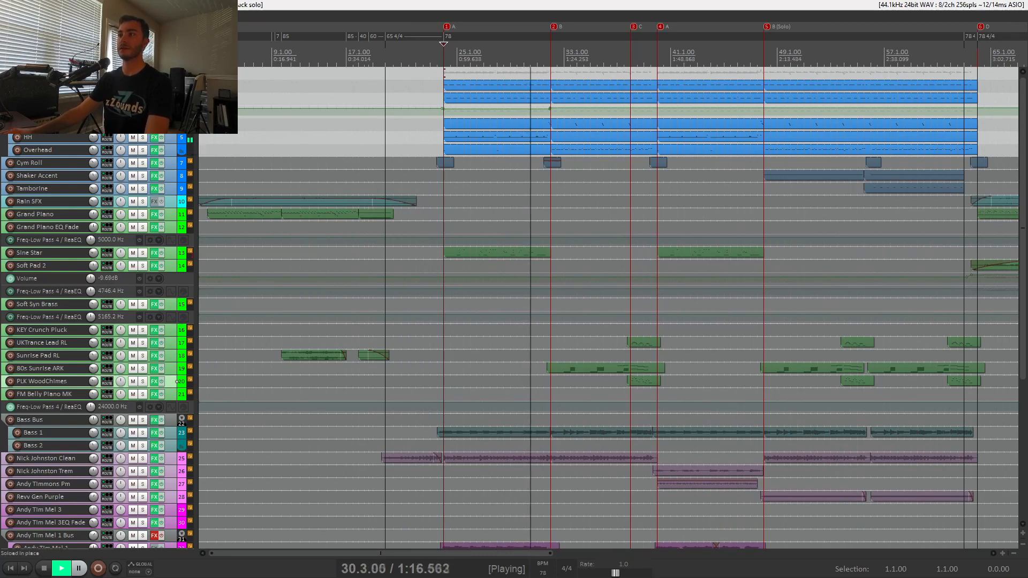
left_click(142, 72)
Solo and unsolo the 80s Sunrise ARK track during playback, follow the playing tracks into section C and stop.
scroll(173, 375, "down", 2)
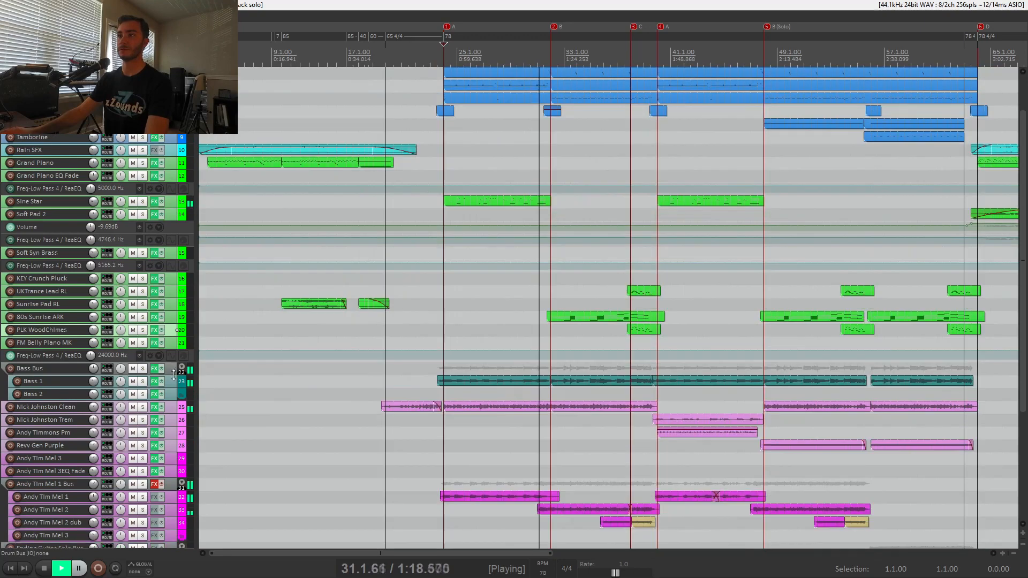
scroll(173, 375, "down", 2)
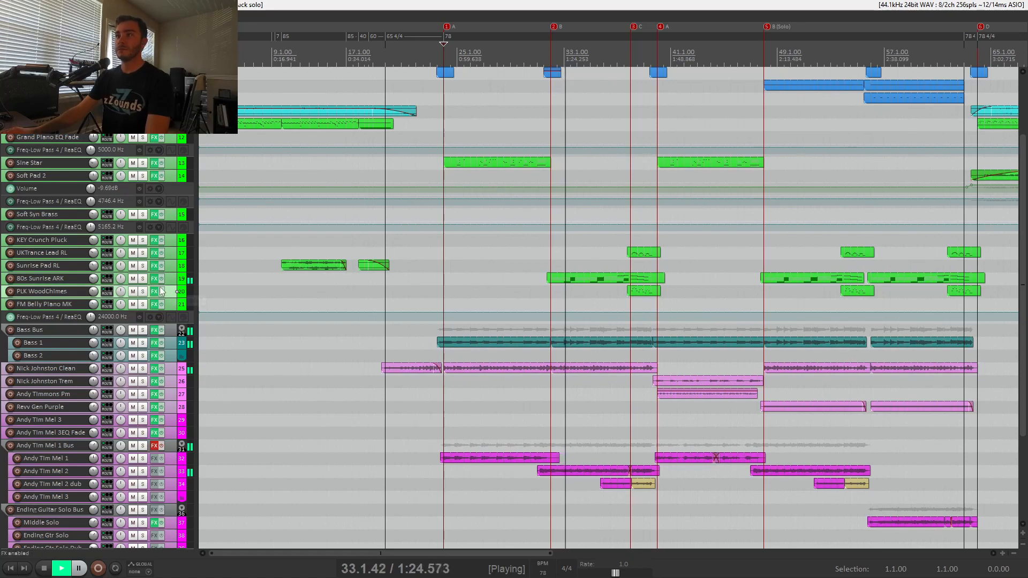
left_click(143, 279)
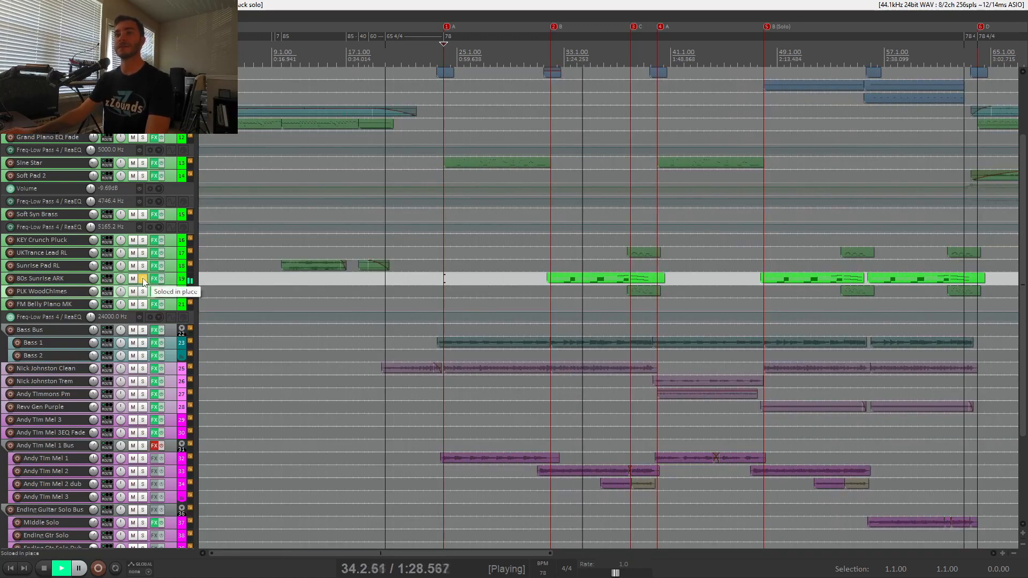
left_click(143, 279)
scroll(172, 290, "up", 1)
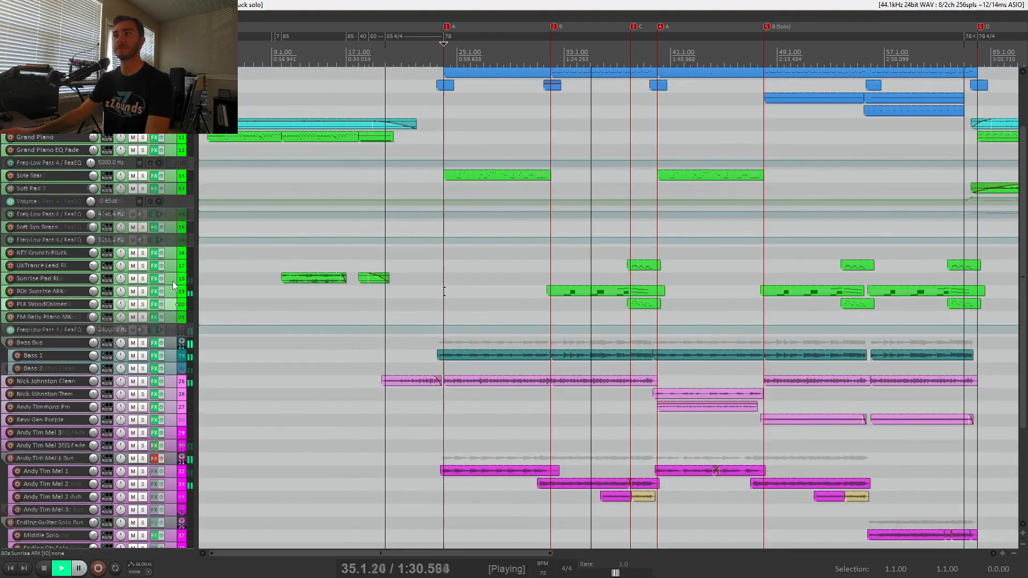
scroll(172, 284, "up", 4)
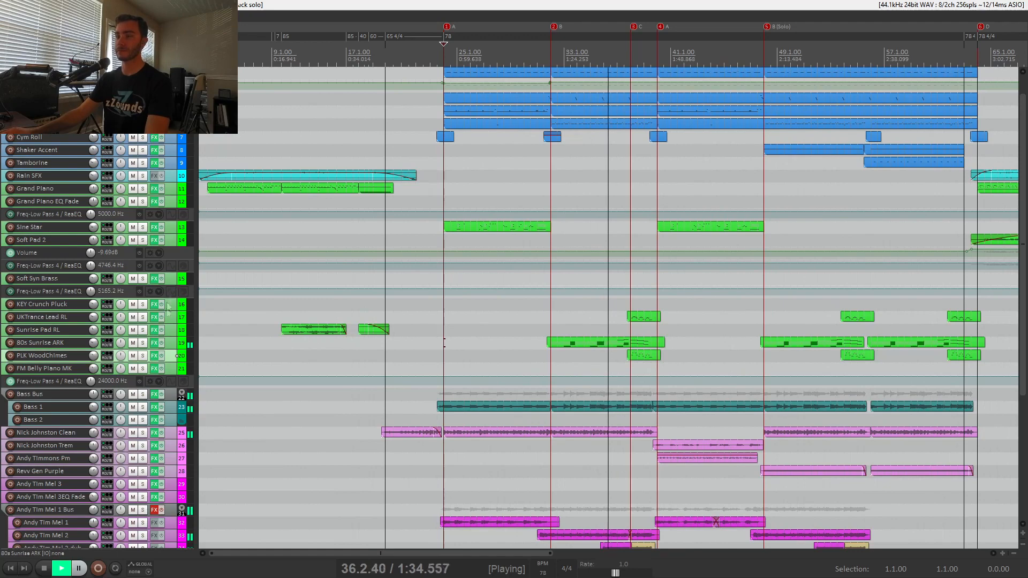
scroll(170, 329, "down", 4)
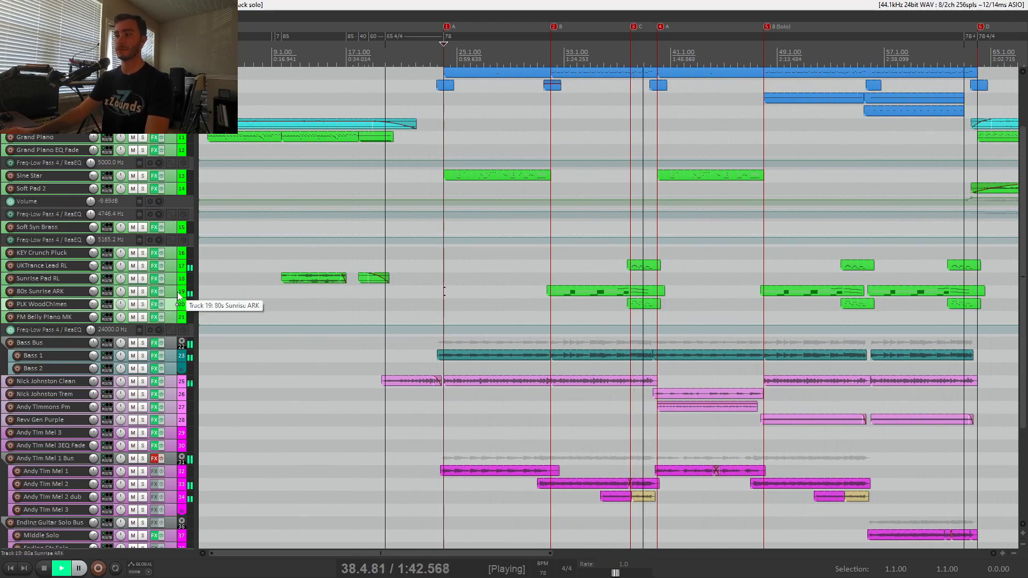
key("space")
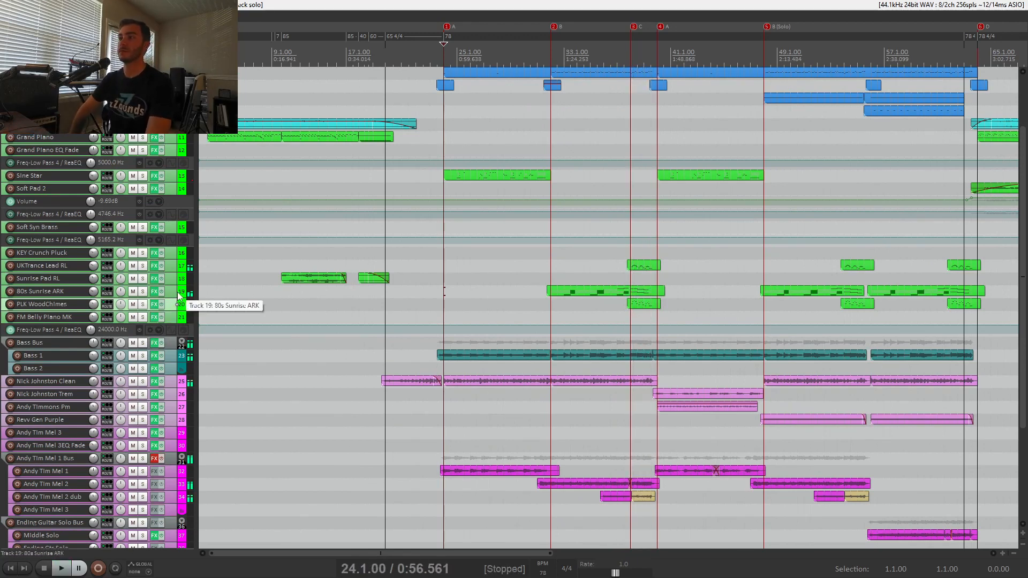
Solo the Drum Bus and enlarge the HH track to show the MIDI notes in its items.
scroll(178, 296, "up", 3)
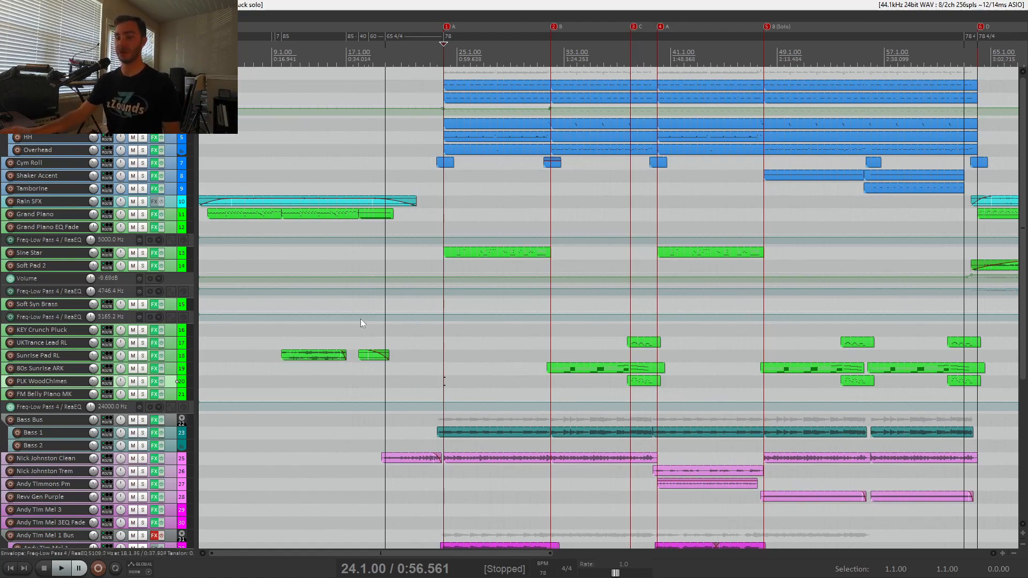
left_click(143, 73)
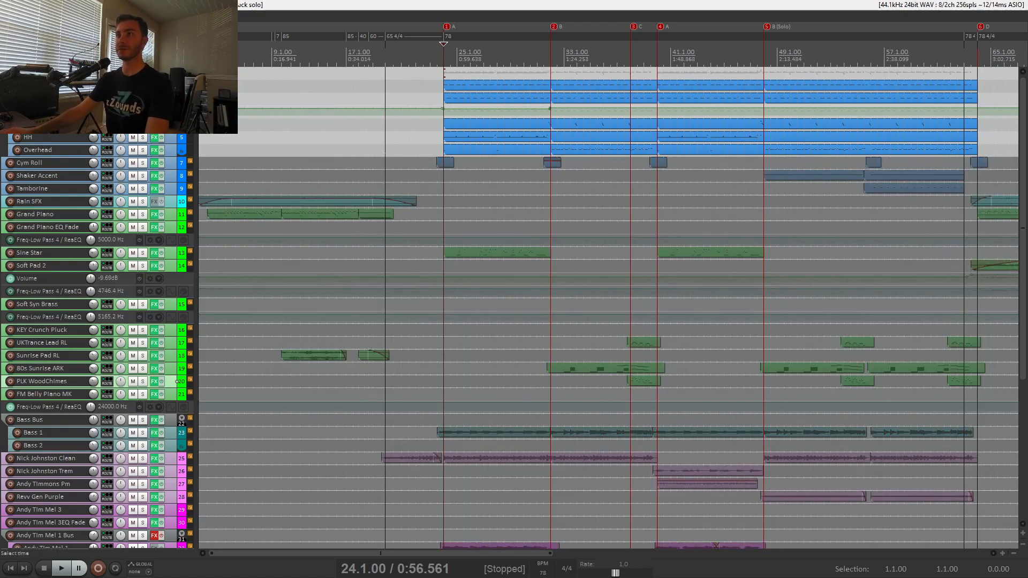
left_click(176, 188)
left_click_drag(170, 144, 162, 201)
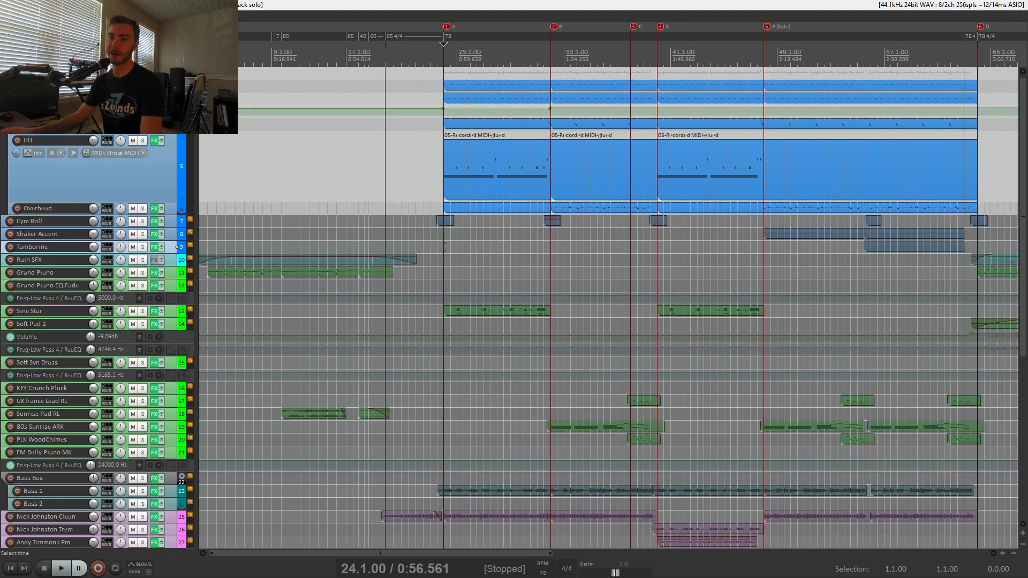
Examine the notes of the first HH item in the MIDI editor and close the editor.
double_click(469, 185)
scroll(370, 199, "up", 5)
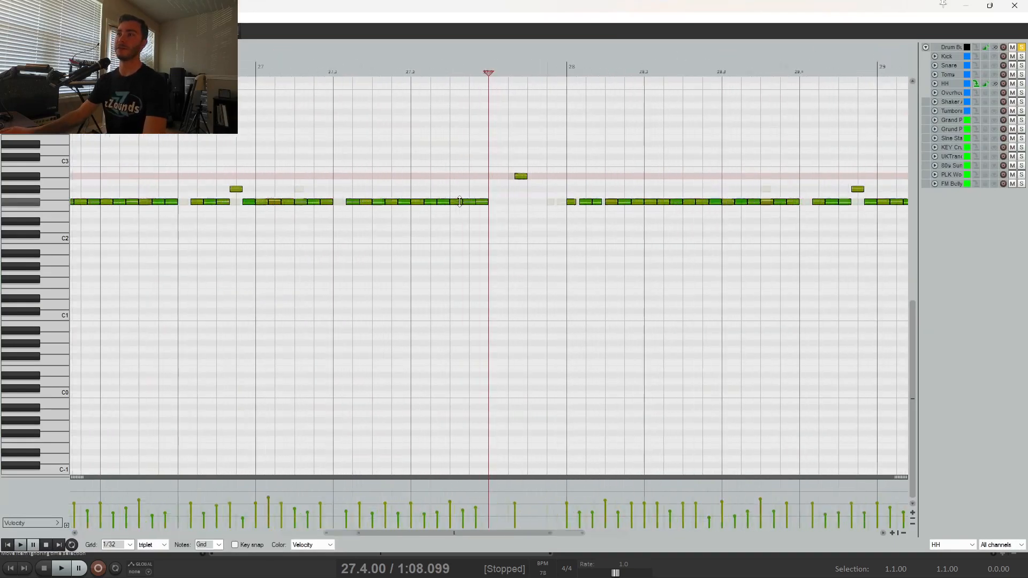
left_click(1023, 5)
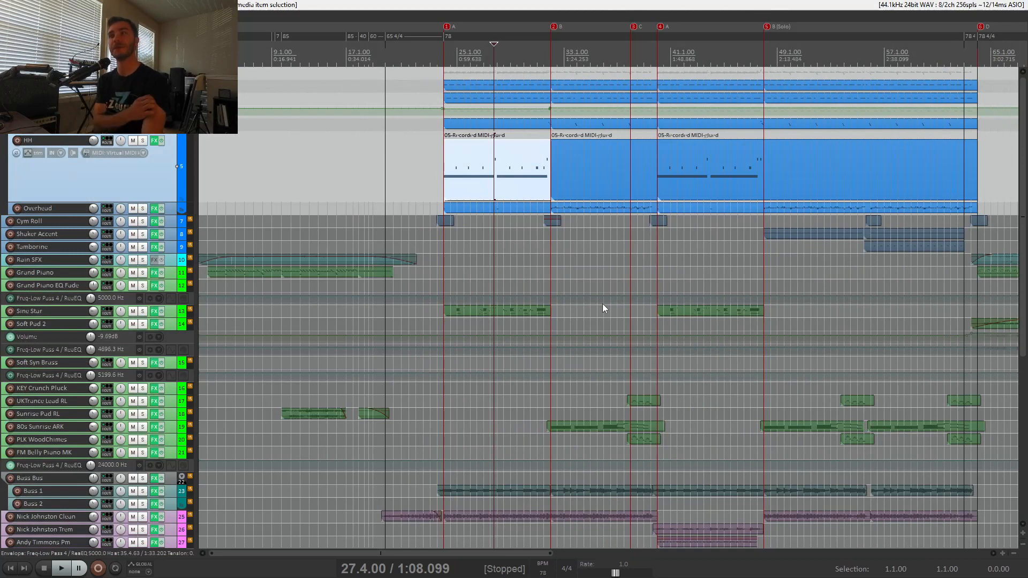
Play the soloed drums from 24.1.00 and view the Kick track's MT-PowerDrumKit window, moving it off the effects chain.
left_click(445, 271)
key("space")
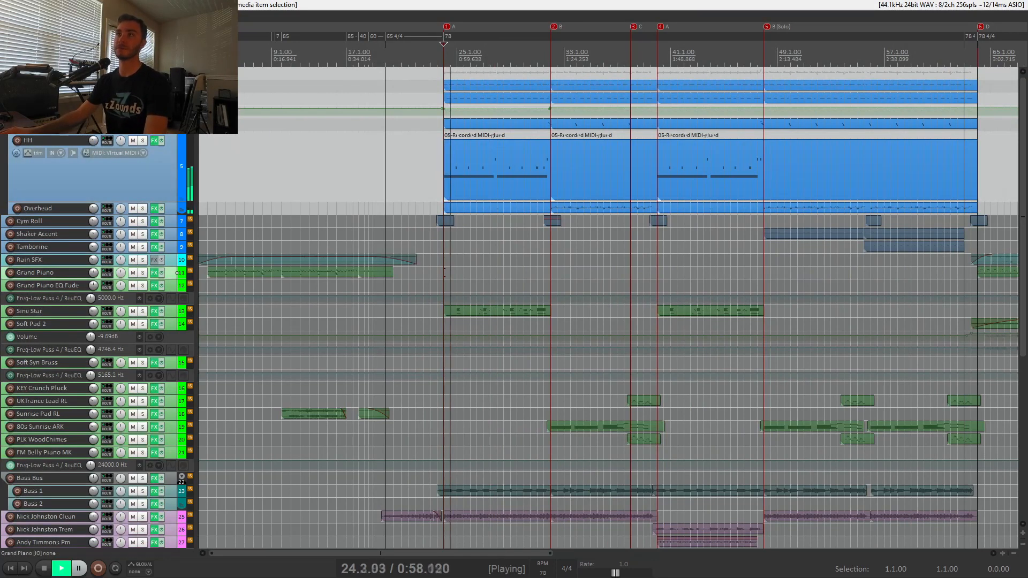
left_click(154, 73)
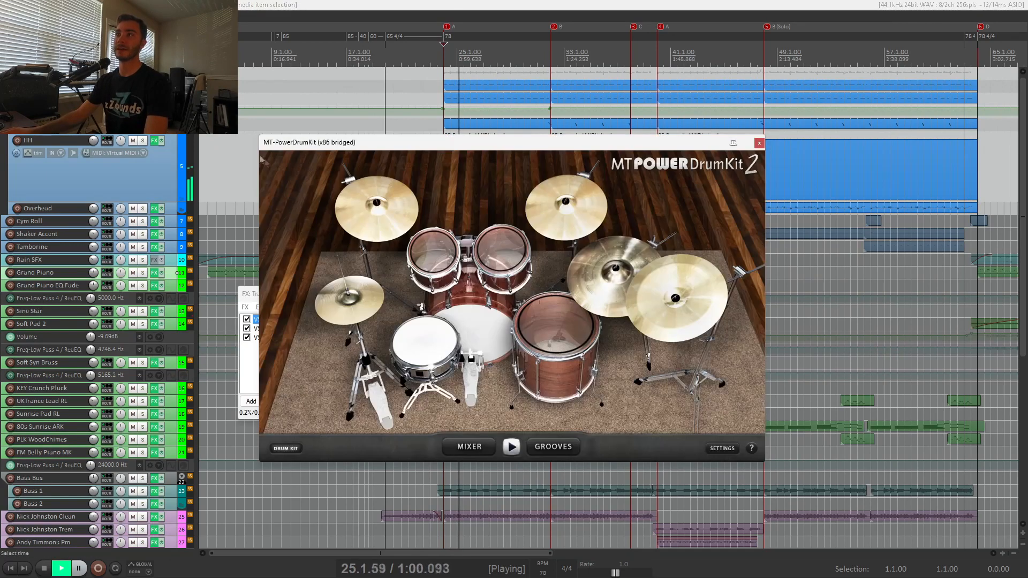
left_click_drag(404, 155, 679, 181)
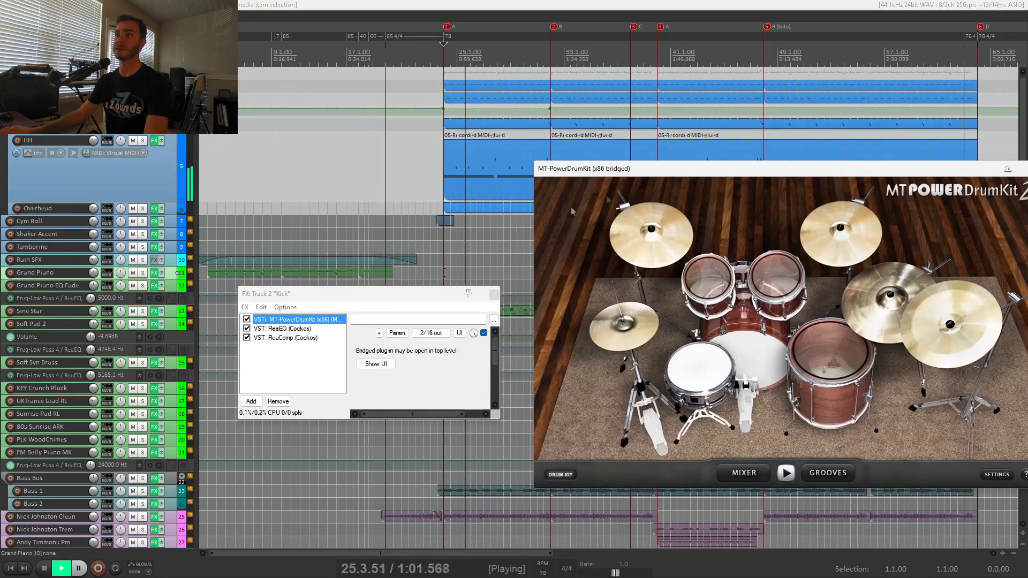
Examine the ReaComp settings in the Kick track's effects chain and close the effects and drum kit windows.
left_click(286, 338)
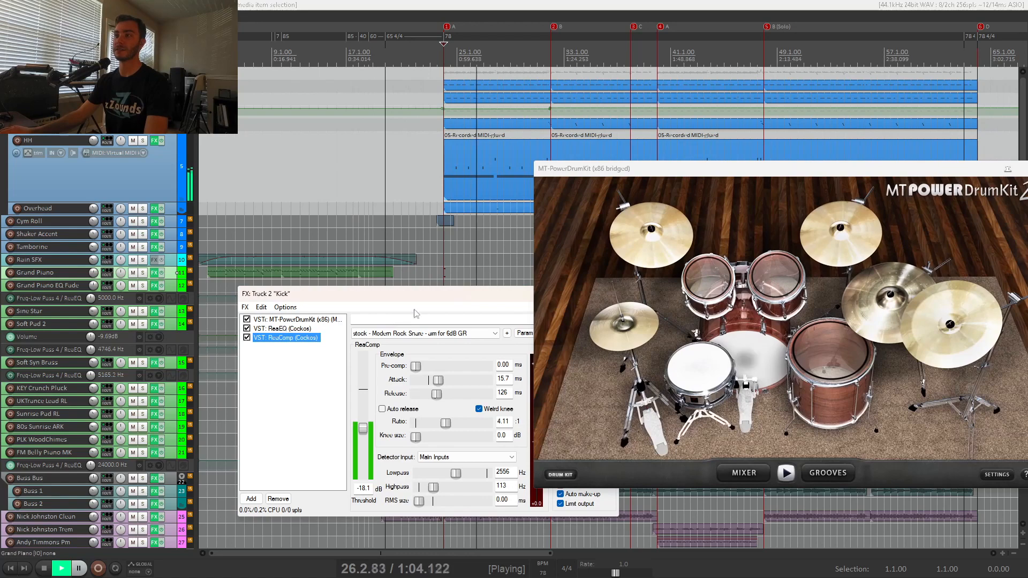
left_click_drag(424, 296, 309, 297)
left_click(499, 294)
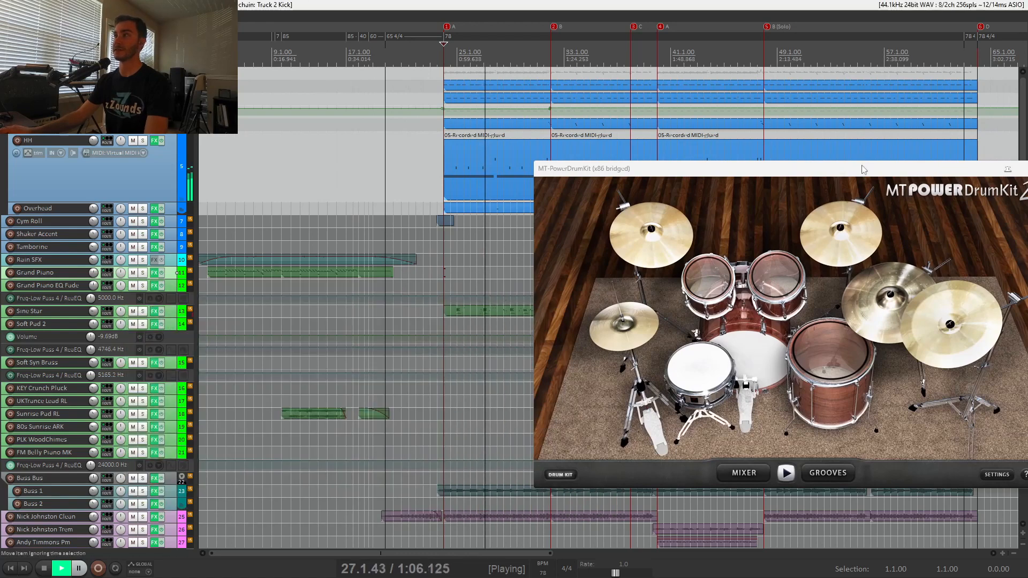
left_click_drag(988, 164, 802, 167)
left_click(847, 172)
Stop playback, unsolo the Drum Bus and solo the Sine Star track.
key("space")
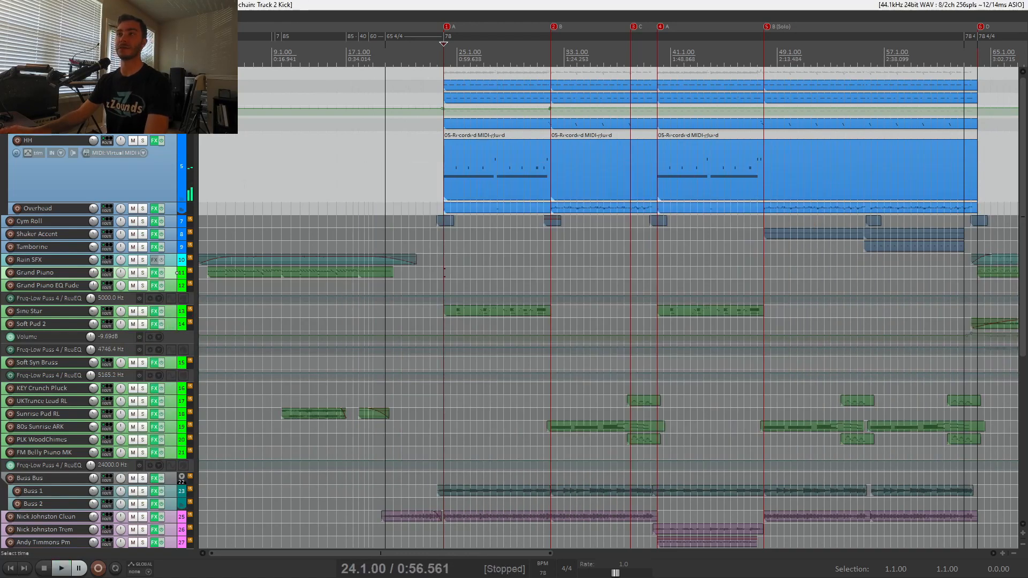
left_click(143, 73)
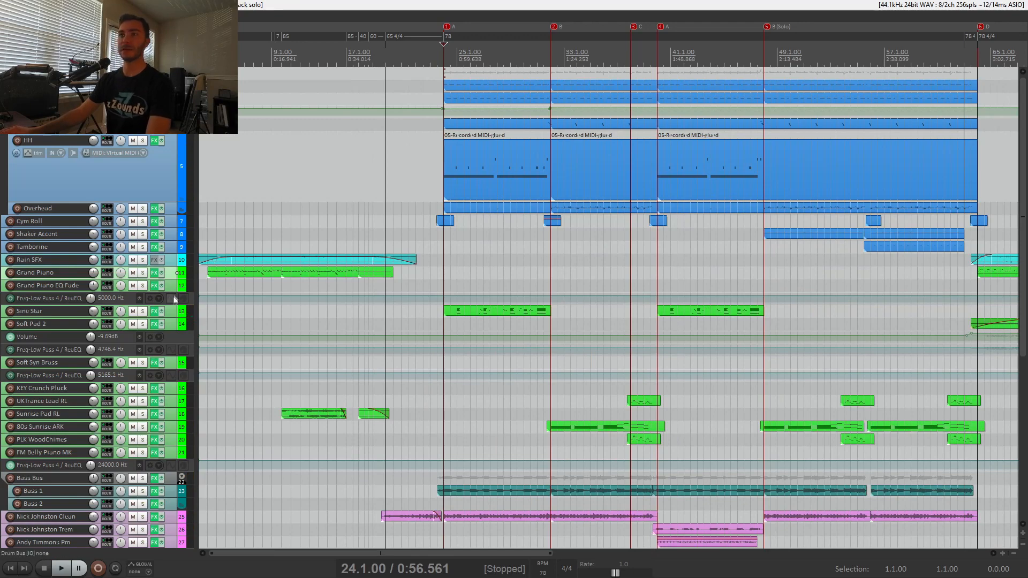
left_click(143, 311)
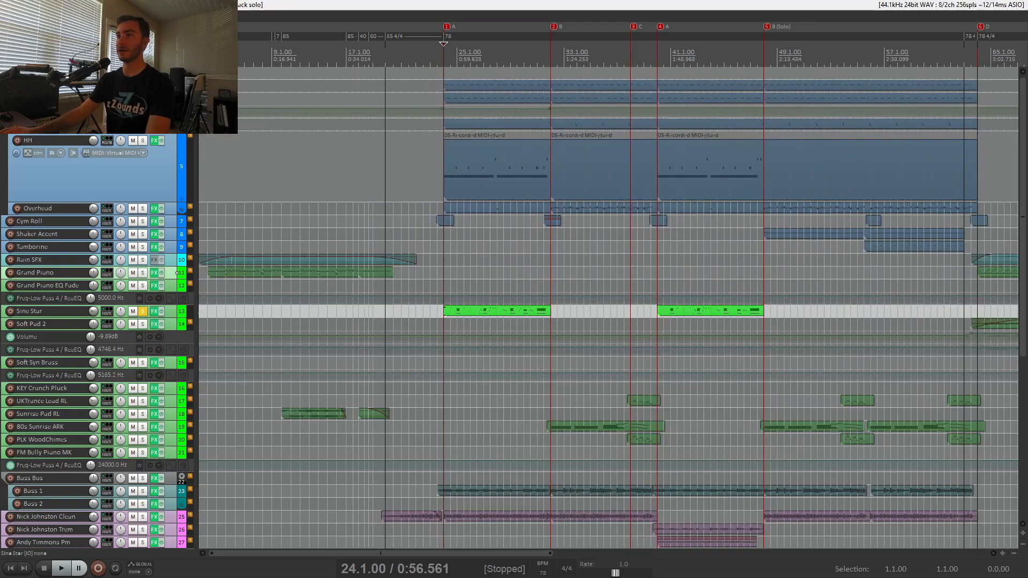
Place the edit cursor at 25.1.00 and open the Sine Star track's synth window.
left_click(456, 324)
scroll(456, 324, "up", 5)
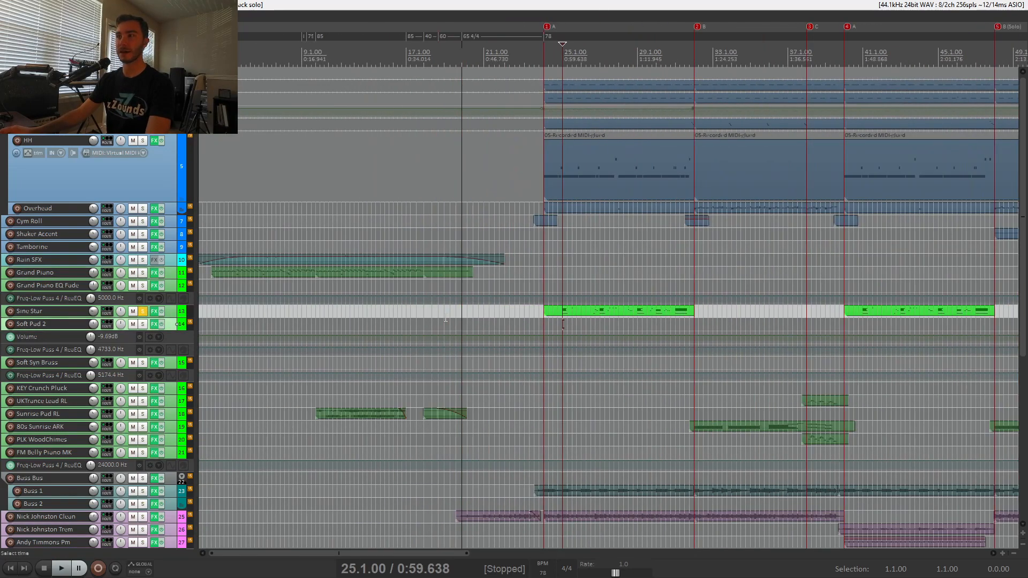
left_click(156, 314)
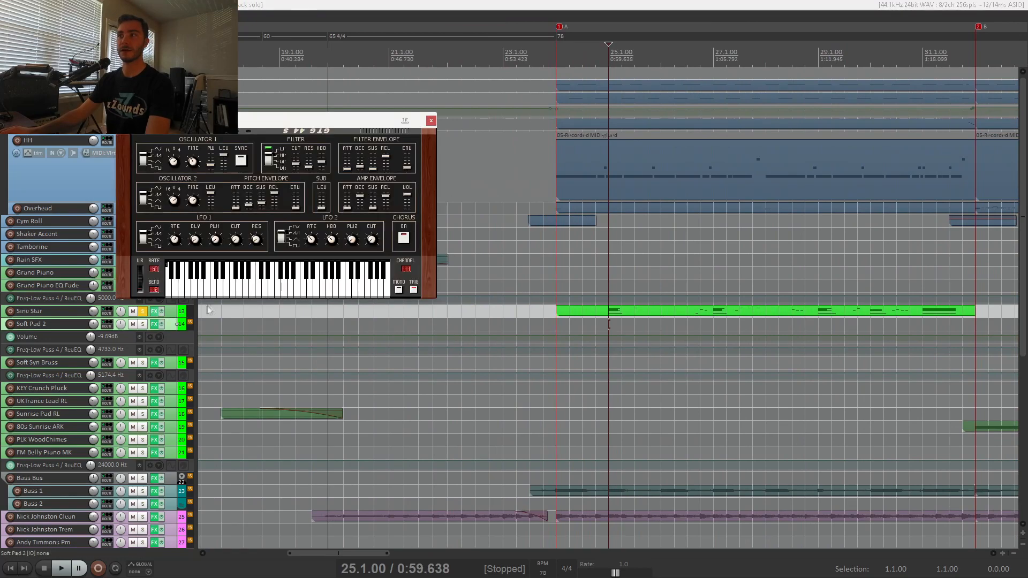
Move the GTG 44 S synth window off the Sine Star effects chain and close both windows.
left_click_drag(254, 122, 343, 245)
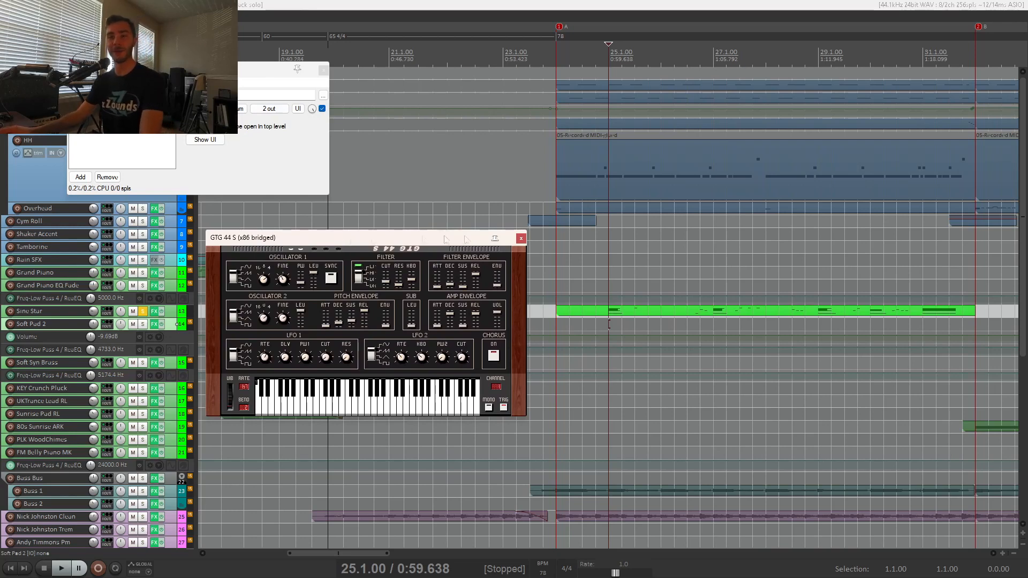
left_click(520, 239)
key("Escape")
Play the soloed Sine Star track from 25.1.00, stop playback and unsolo it.
key("space")
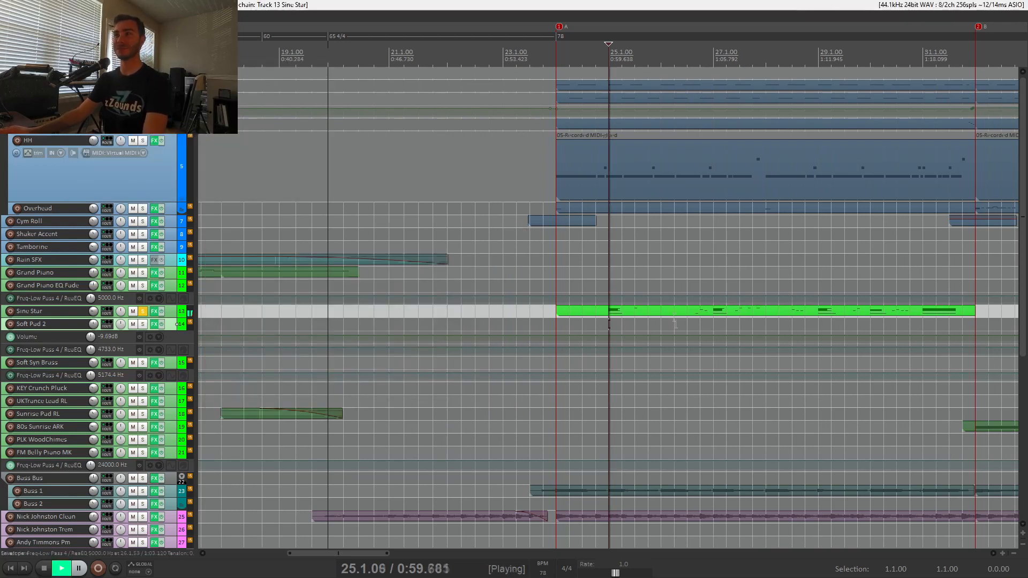
left_click(700, 324)
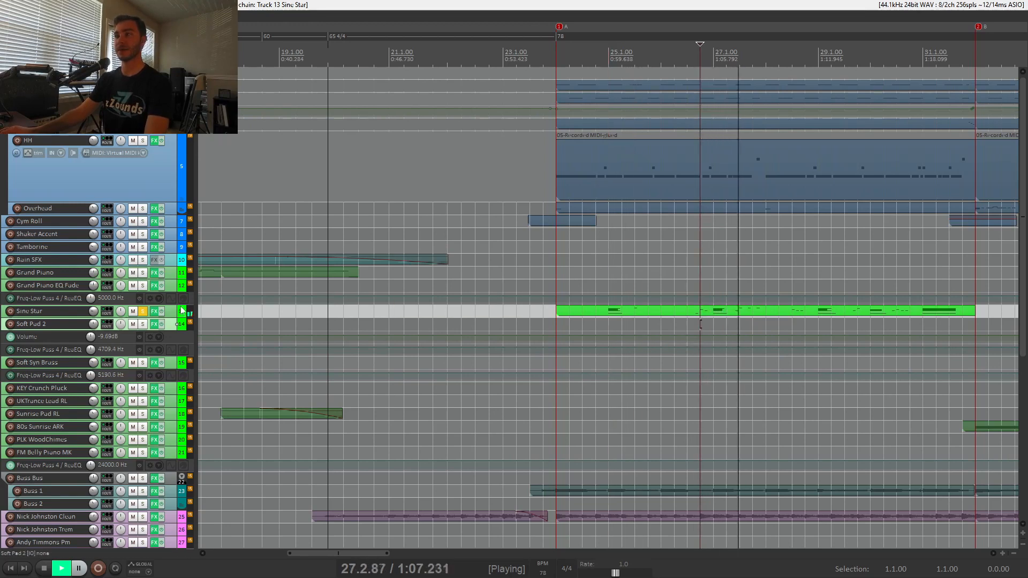
key("space")
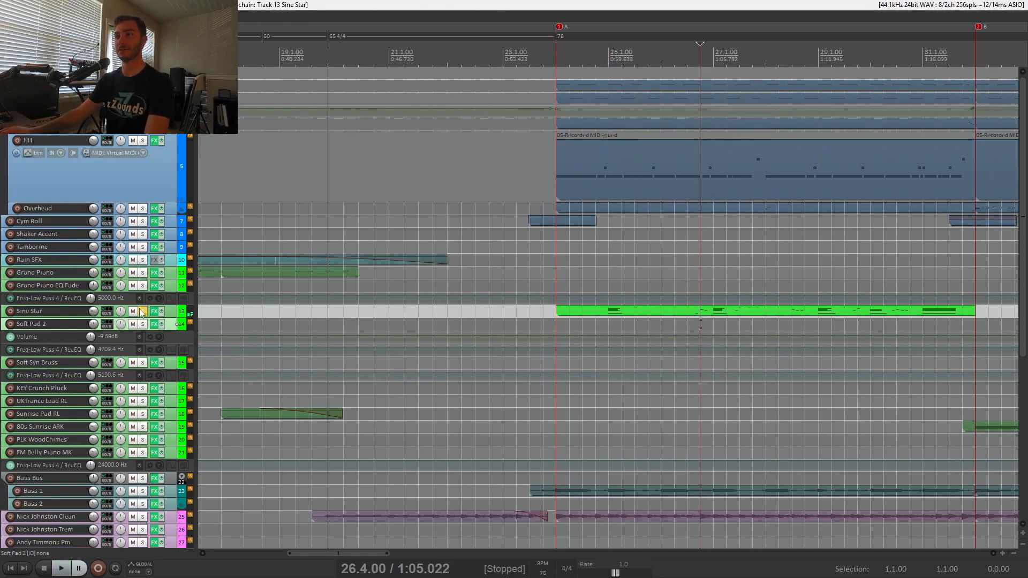
left_click(142, 311)
Solo the Andy Tim Mel 1 guitar track, play it from the start of the first A section, and stop and unsolo it.
scroll(163, 313, "down", 5)
scroll(465, 421, "down", 5)
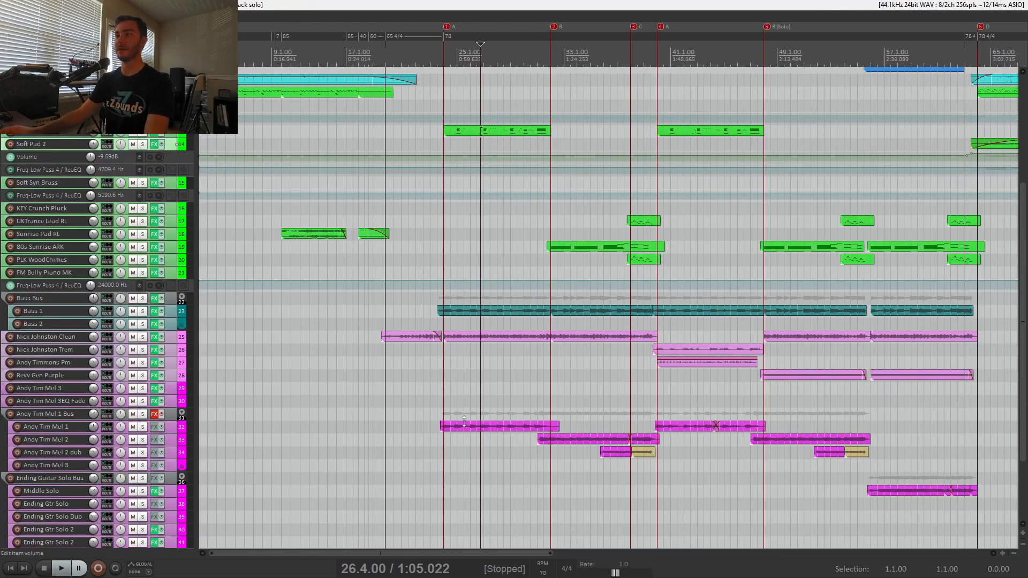
left_click(142, 427)
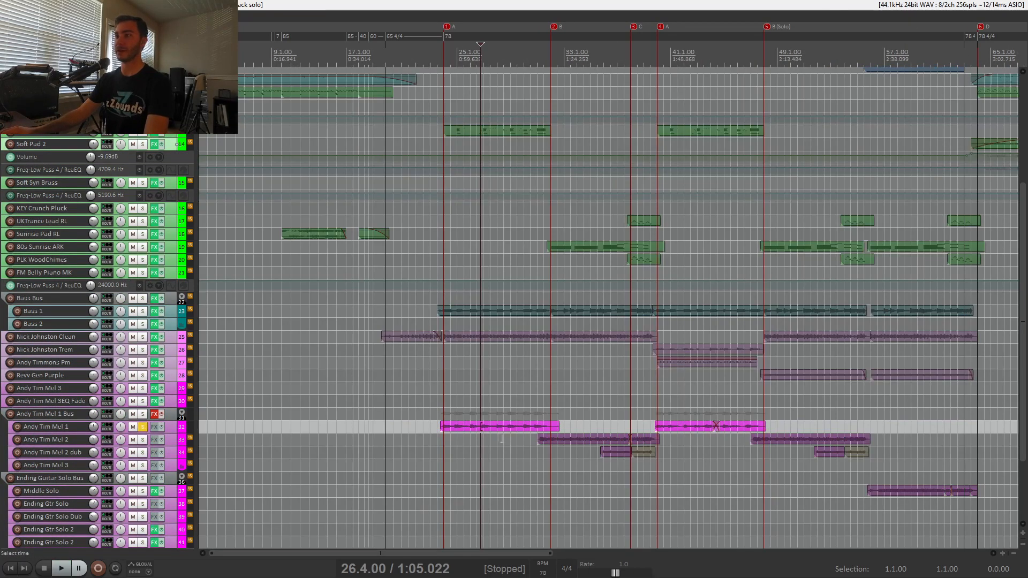
left_click(446, 445)
key("space")
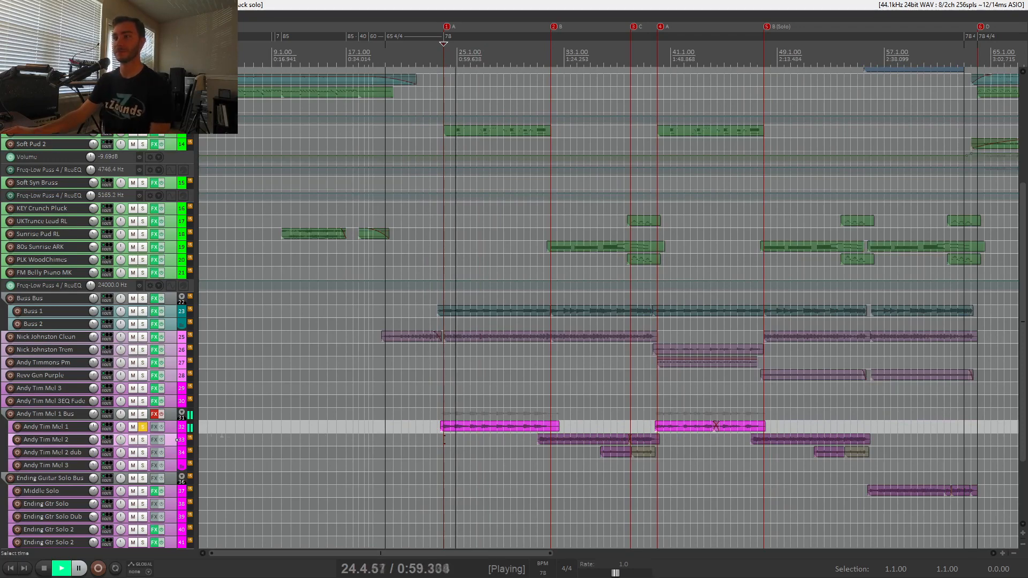
left_click(143, 428)
key("space")
Solo the Andy Tim Mel 2 and Andy Tim Mel 2 dub tracks and play them from 35.3.00.
left_click(603, 466)
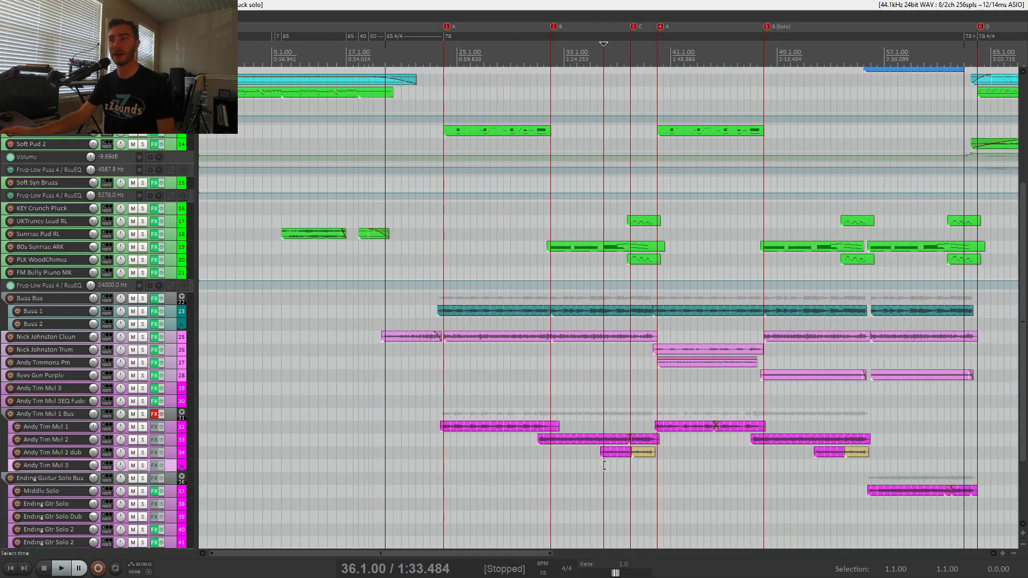
left_click(143, 453)
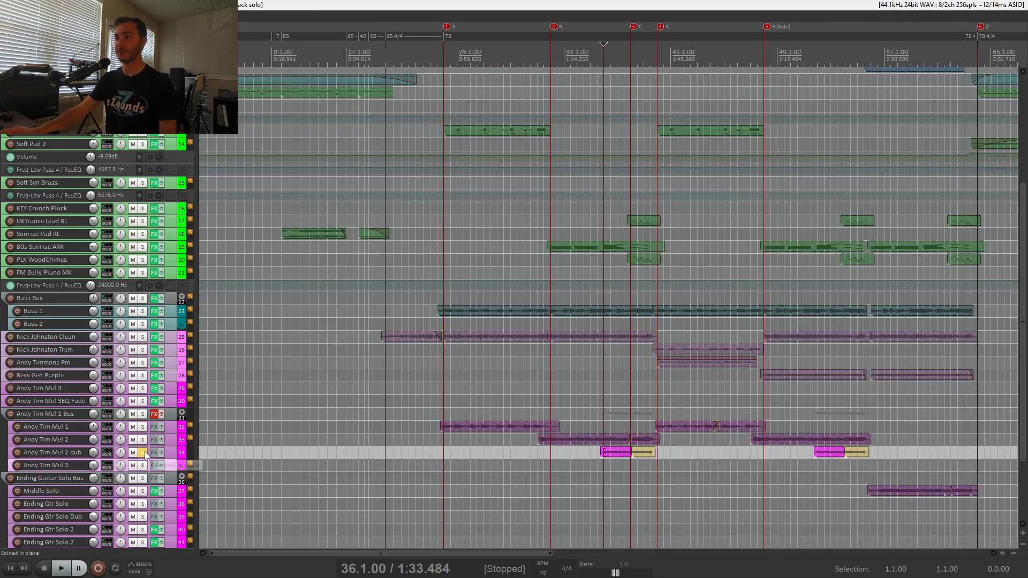
left_click(143, 440)
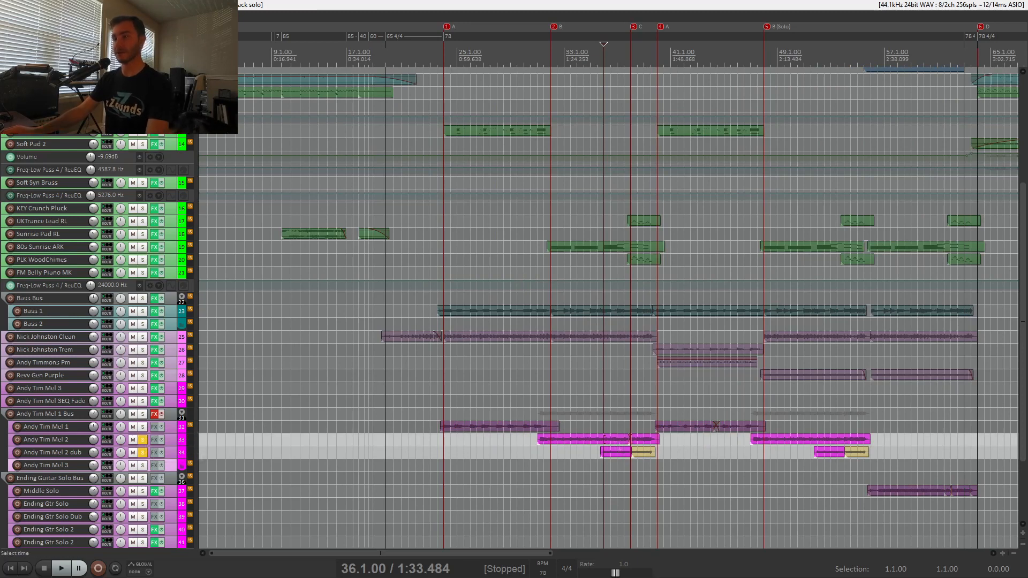
left_click(598, 468)
key("space")
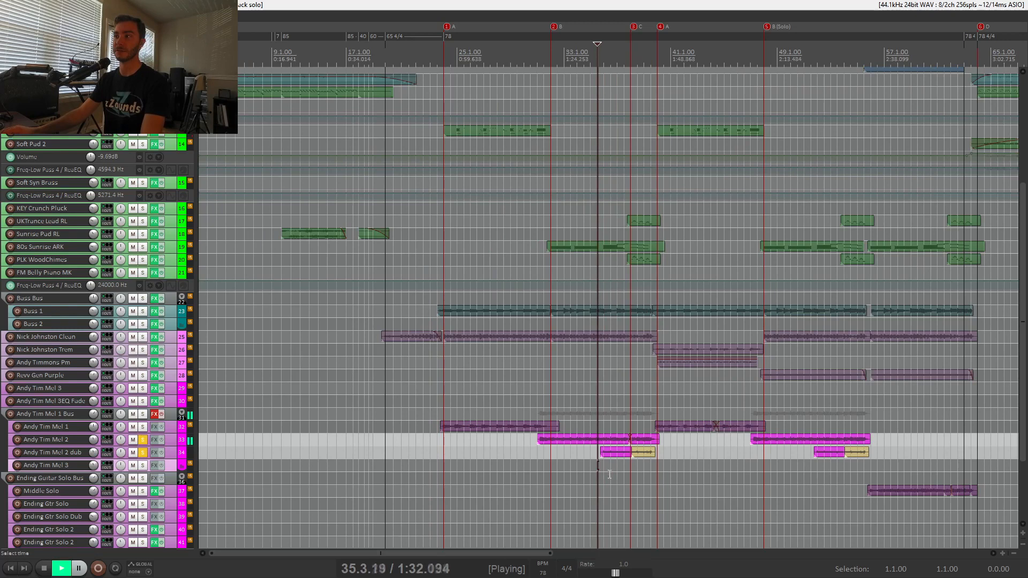
Toggle the Andy Tim Mel 2 solo off and on during playback to compare, and stop and unsolo both guitar tracks.
left_click(144, 440)
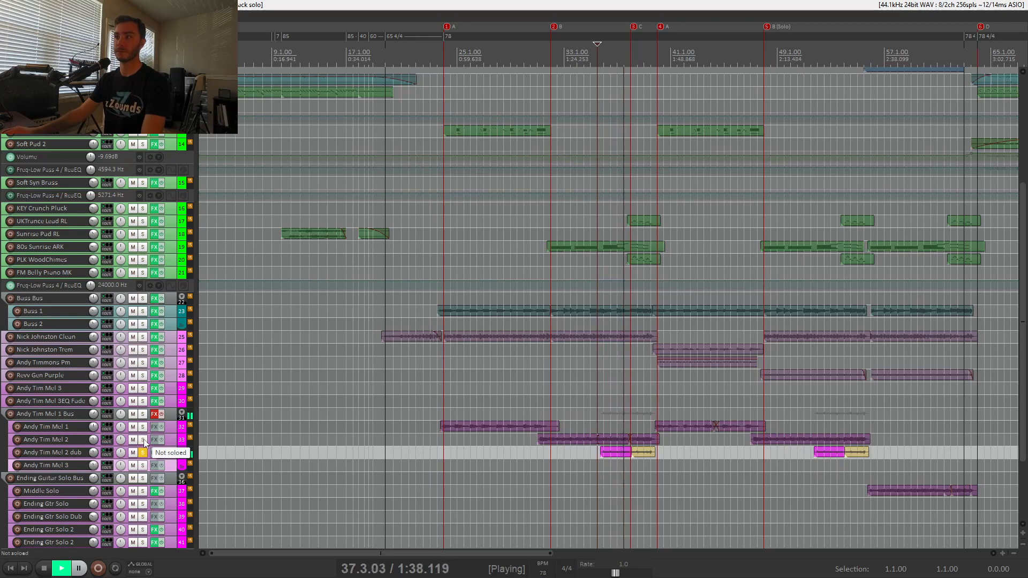
left_click(143, 440)
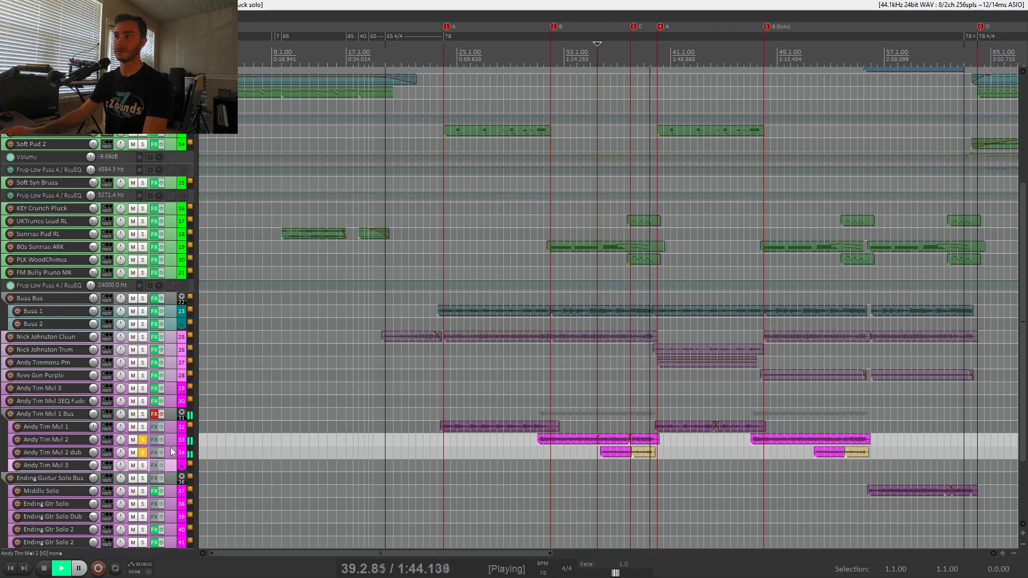
key("space")
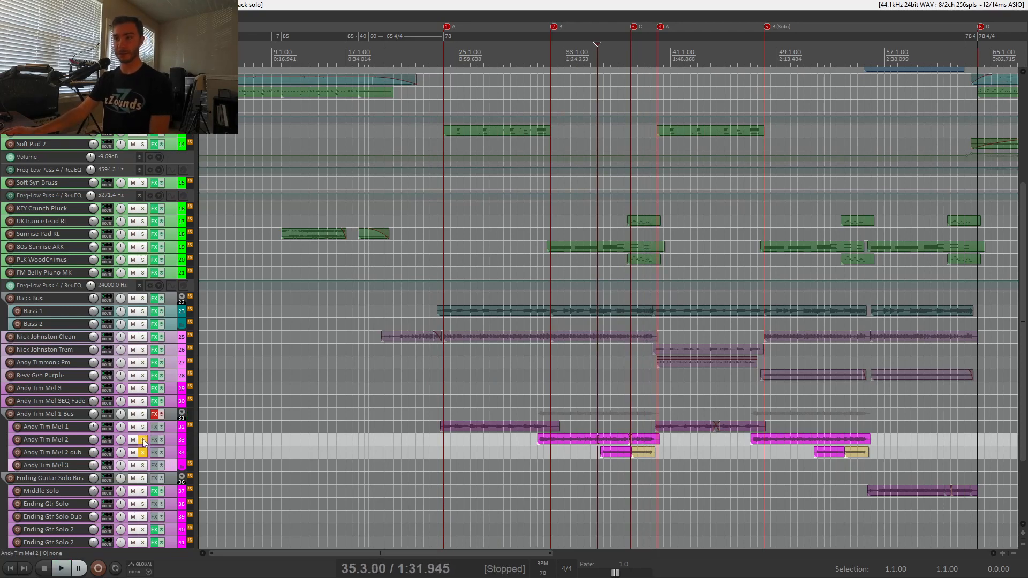
left_click(143, 452)
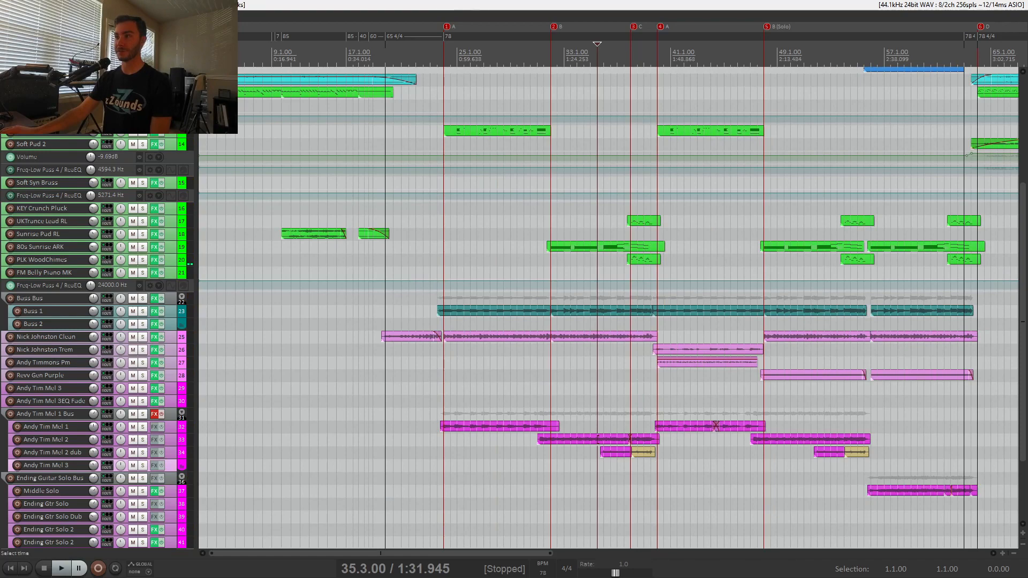
Solo PLK WoodChimes, UKTrance Lead RL, Andy Tim Mel 2 and Andy Tim Mel 2 dub together and play them from 38.1.00.
left_click(631, 376)
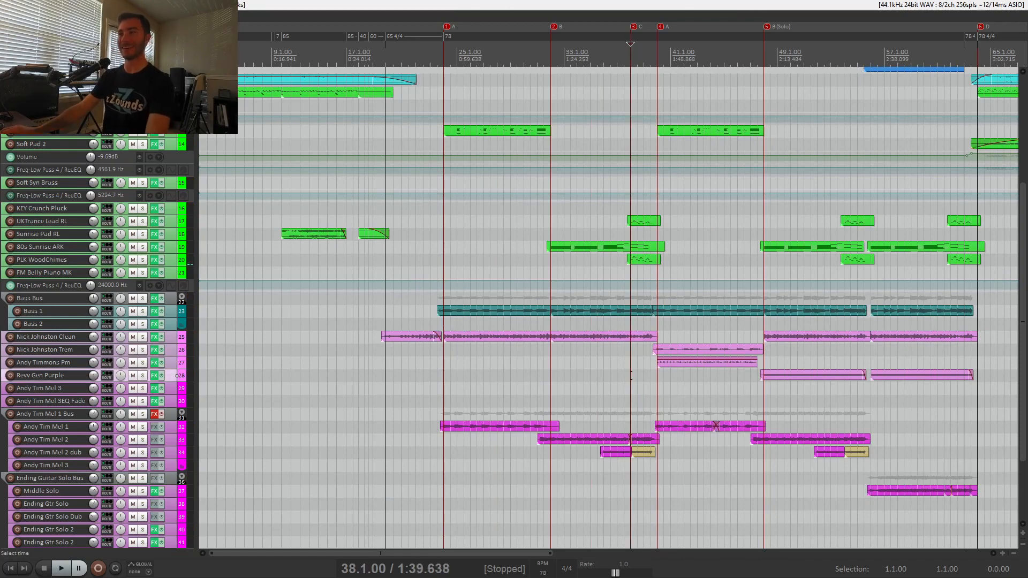
left_click(143, 260)
left_click(143, 222)
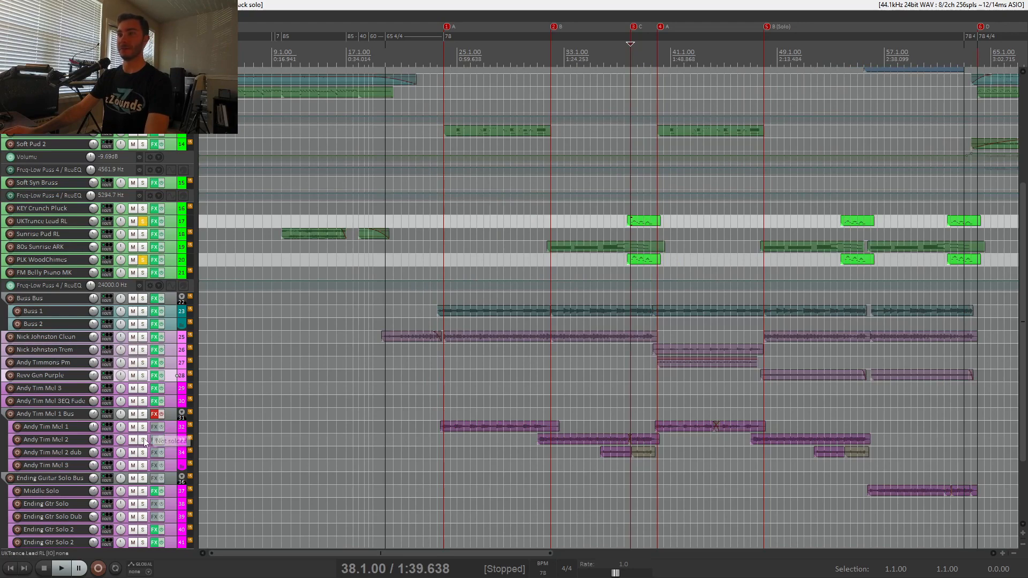
left_click_drag(143, 440, 143, 458)
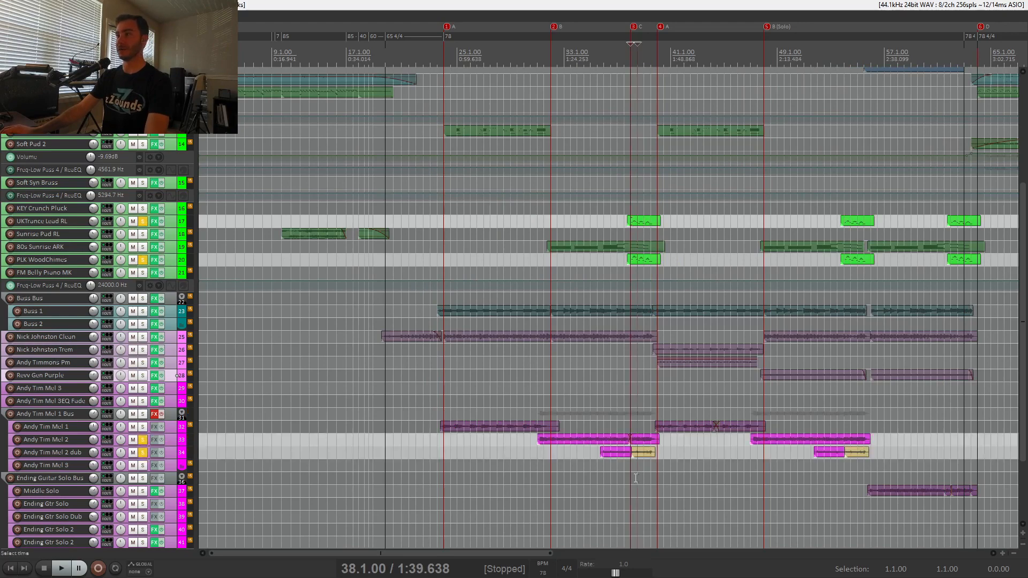
key("space")
scroll(633, 468, "up", 5)
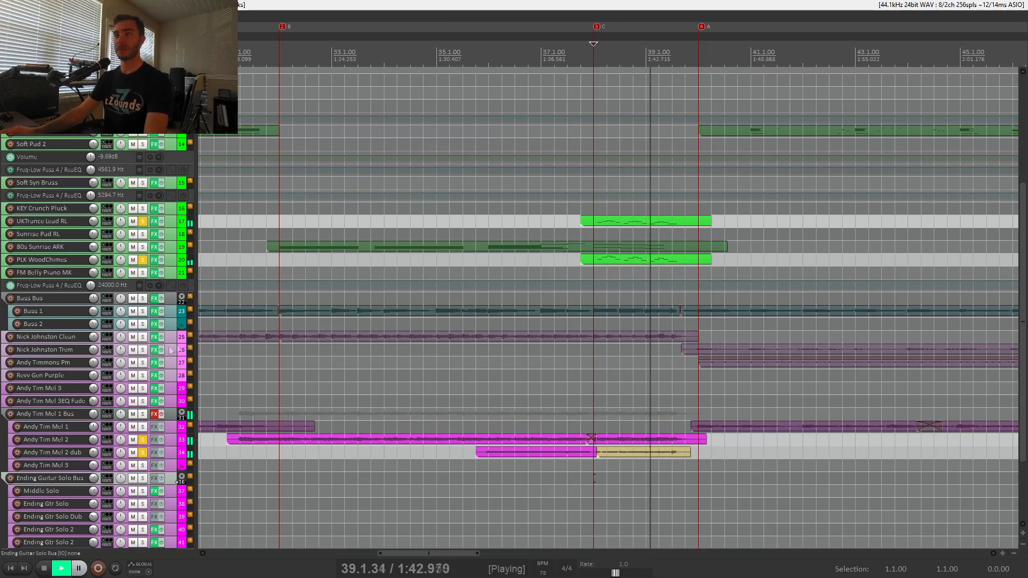
Stop playback and unsolo the two Andy Tim Mel 2 tracks, UKTrance Lead RL and PLK WoodChimes.
key("space")
left_click(143, 440)
left_click(143, 453)
left_click(143, 221)
left_click(143, 260)
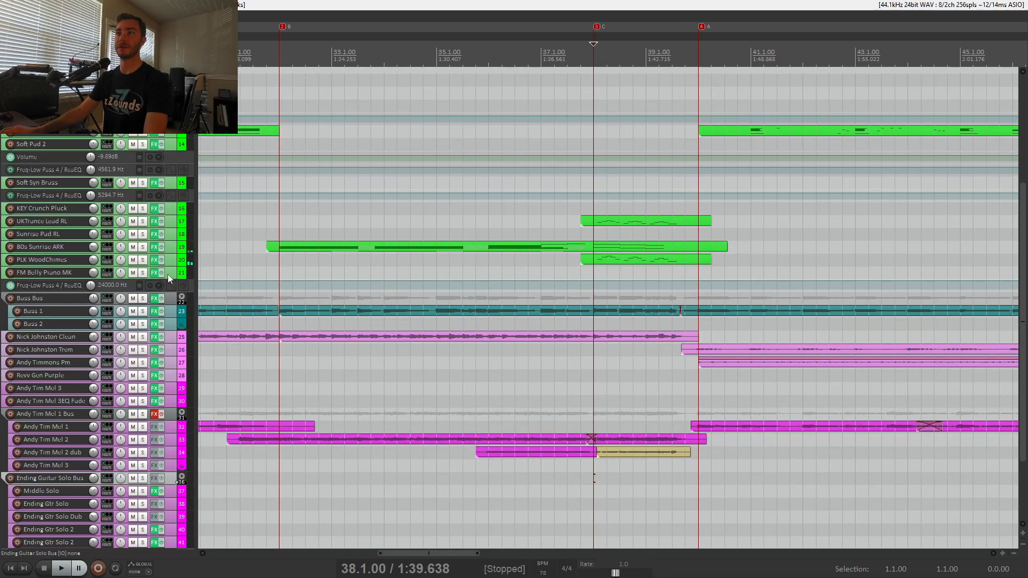
Examine the whole song arrangement, from the drum tracks through the synths and bass to the ending guitar solos.
scroll(168, 274, "down", 2)
scroll(168, 274, "up", 2)
scroll(279, 261, "down", 10)
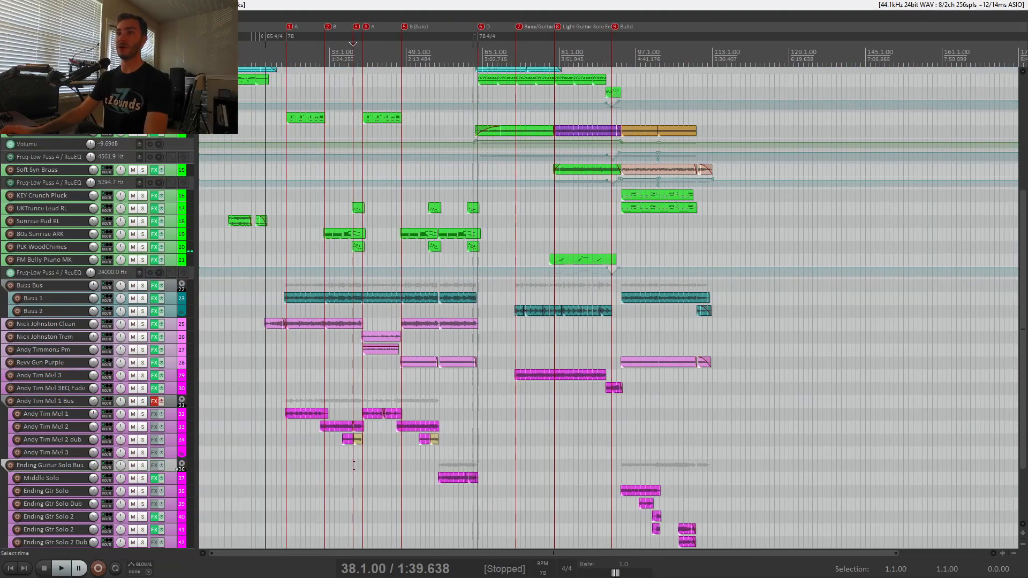
scroll(183, 294, "up", 3)
scroll(183, 293, "up", 3)
scroll(182, 292, "down", 1)
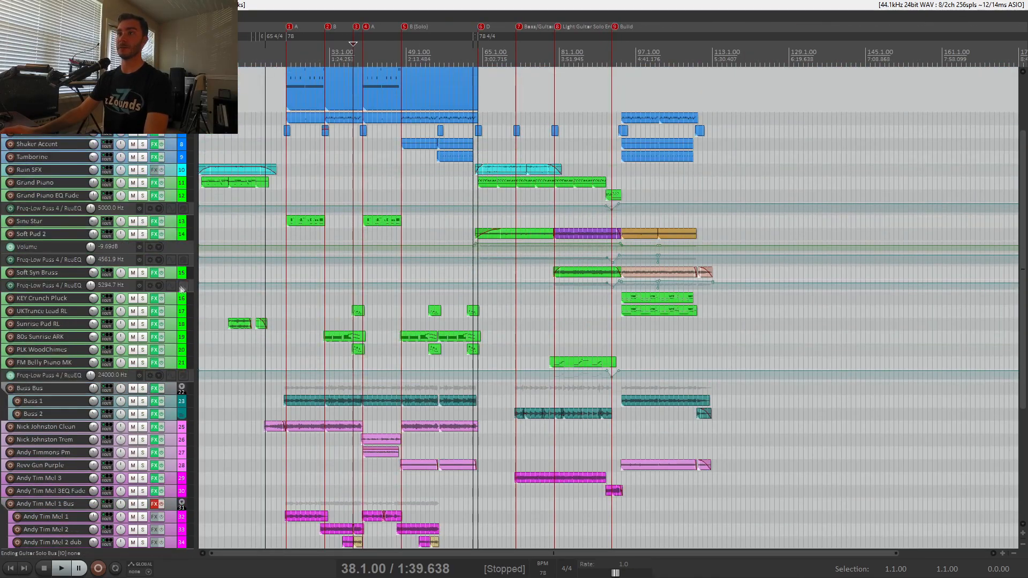
scroll(179, 289, "up", 6)
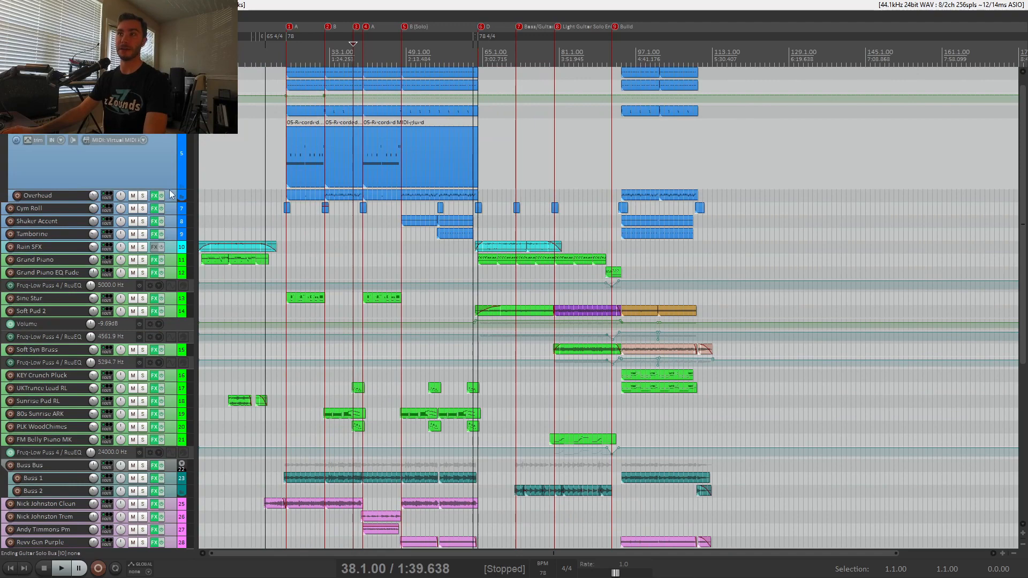
scroll(170, 189, "down", 3)
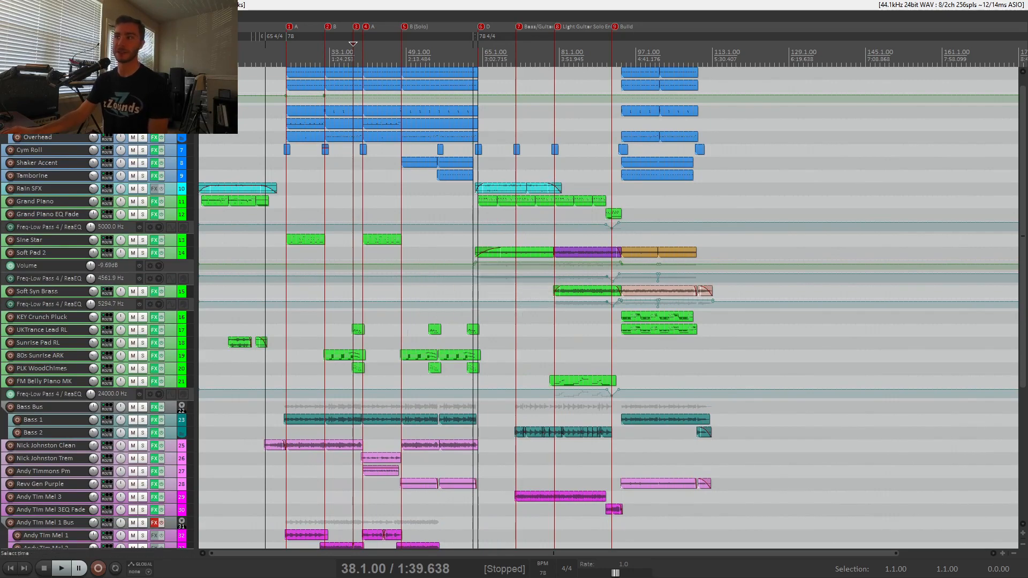
Place the edit cursor at 48.1.00, the start of the B (Solo) section.
left_click(414, 329)
scroll(414, 330, "up", 5)
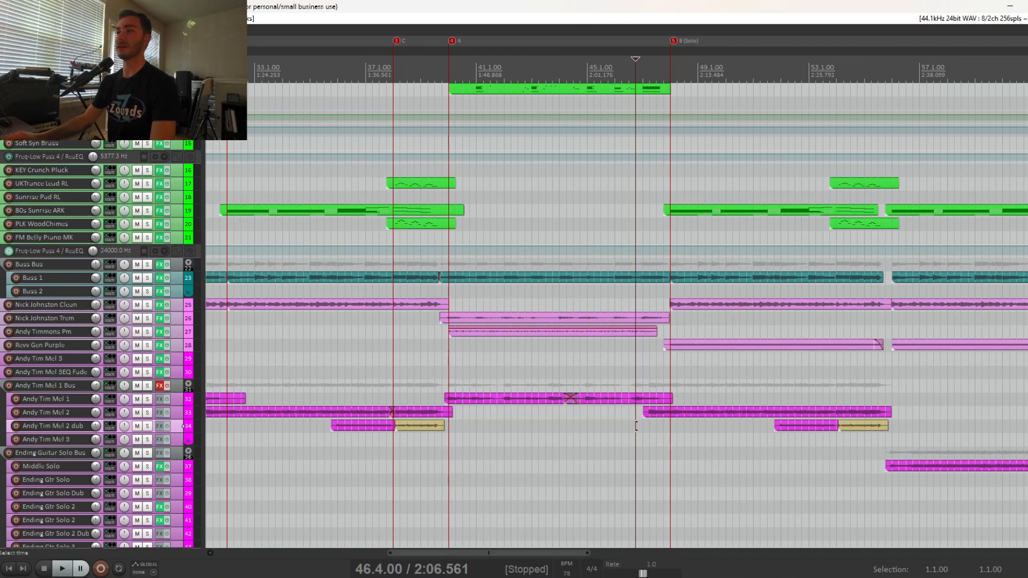
scroll(636, 426, "down", 2)
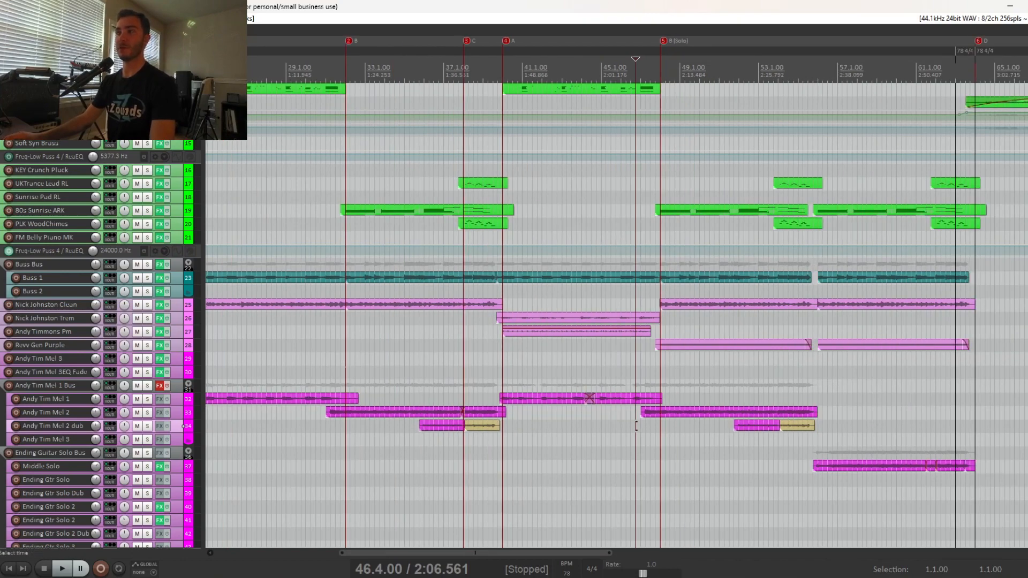
scroll(636, 426, "up", 2)
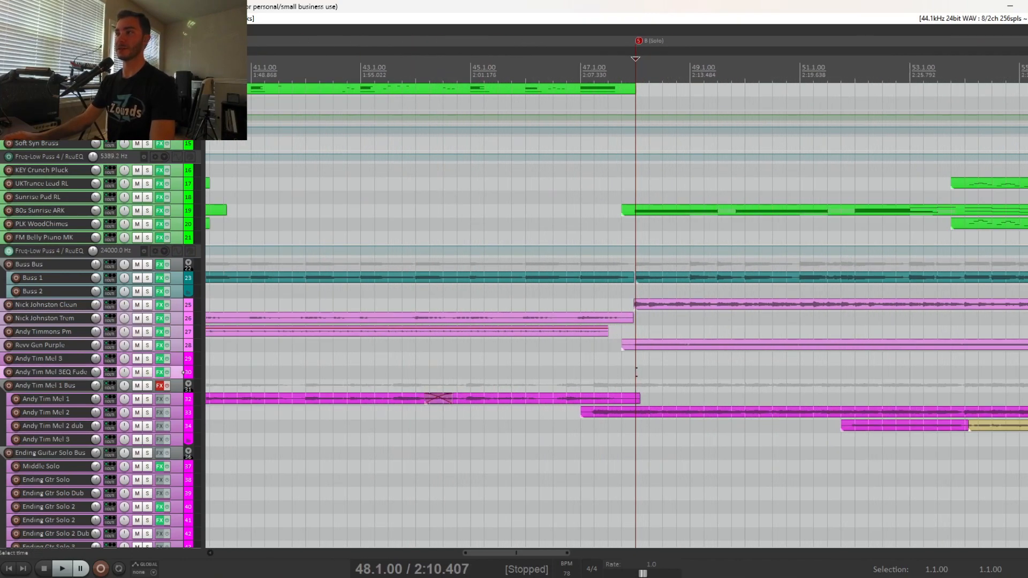
Solo the Nick Johnston Trem and Revv Gen Purple tracks and play them from 48.1.00.
left_click(147, 318)
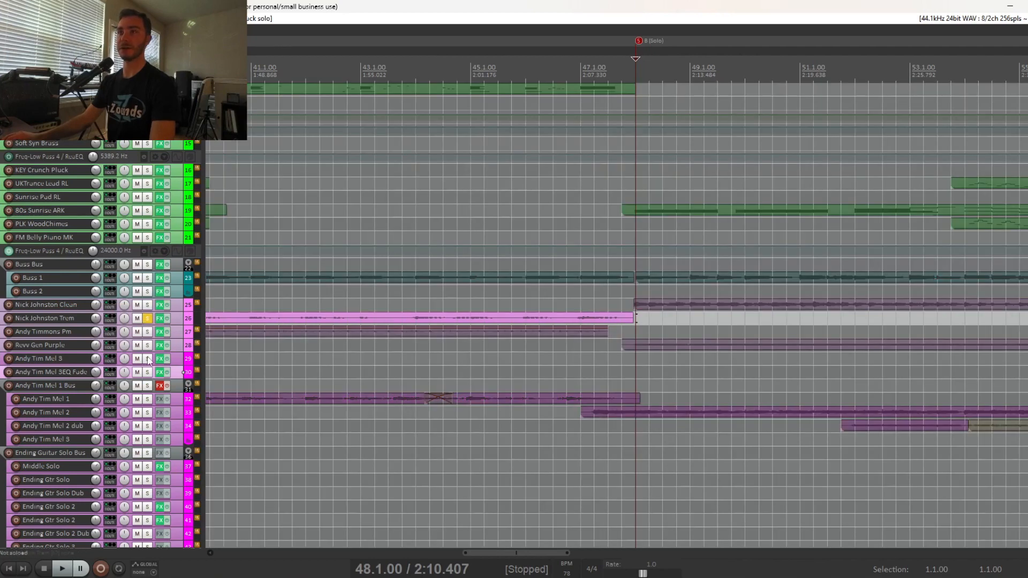
left_click(147, 359)
left_click(148, 358)
left_click(147, 345)
key("space")
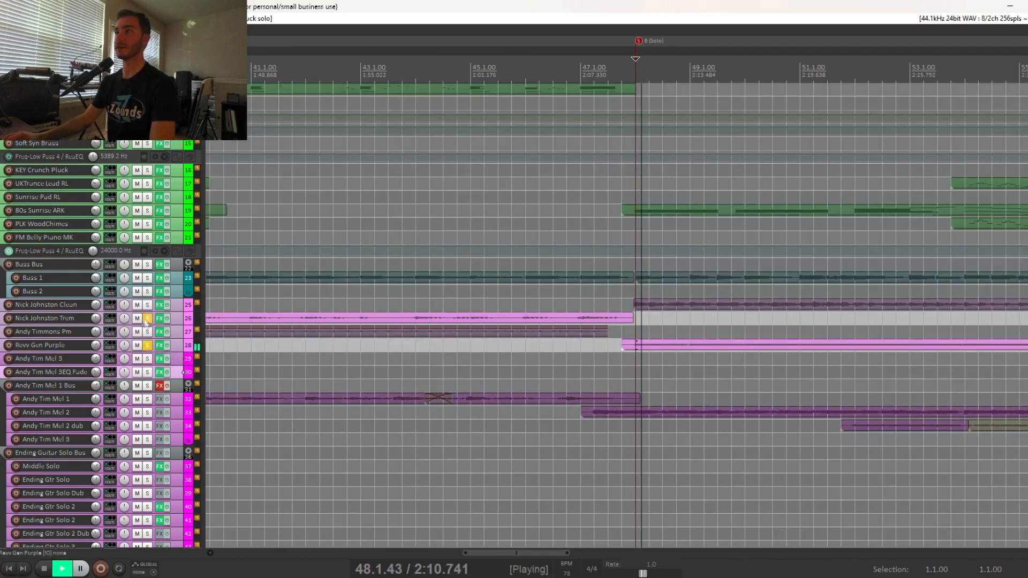
During playback, replace the Nick Johnston Trem solo with Nick Johnston Clean and also solo Bass 1 and 80s Sunrise ARK.
left_click(147, 305)
left_click(148, 318)
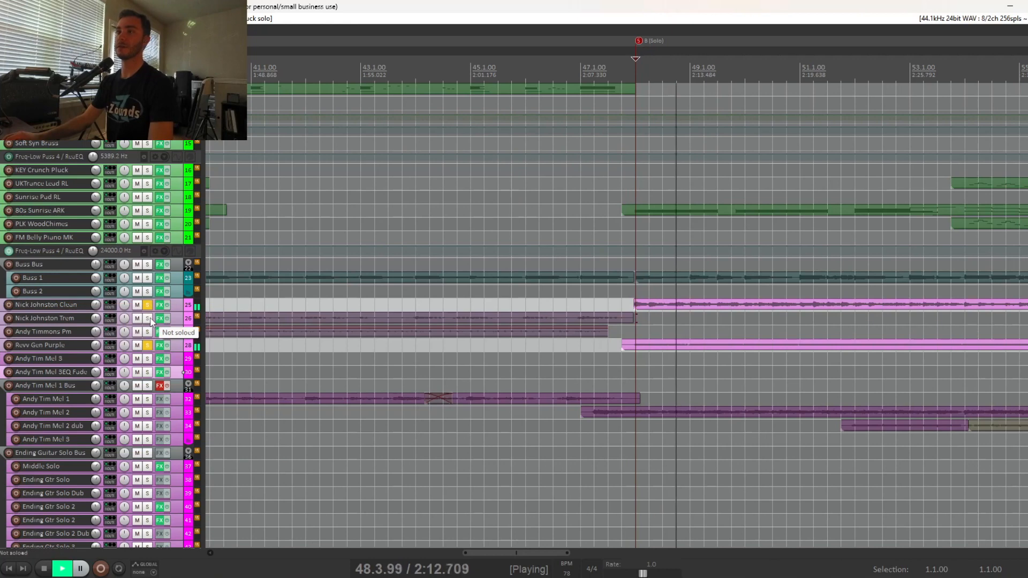
left_click(148, 278)
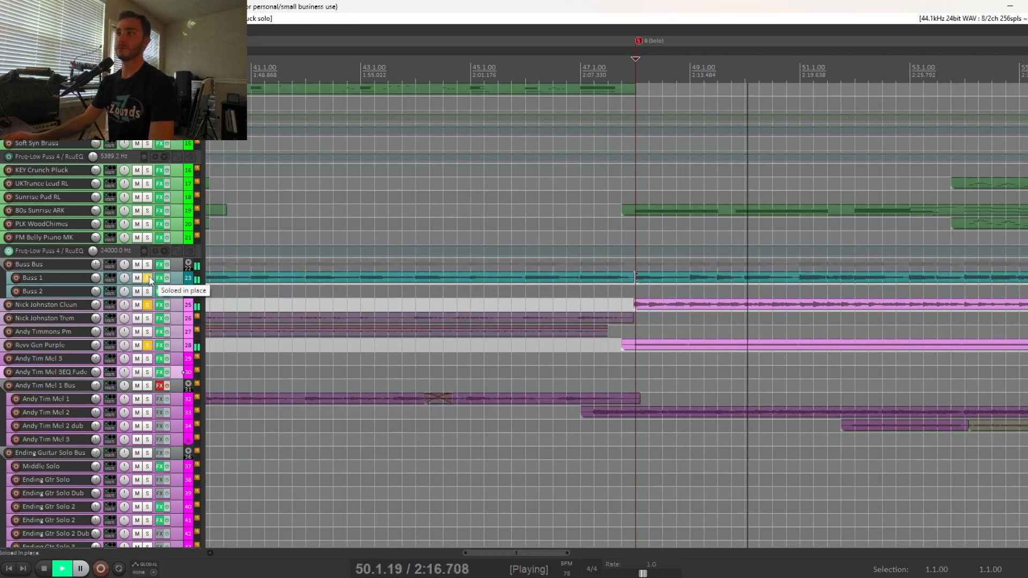
left_click(147, 212)
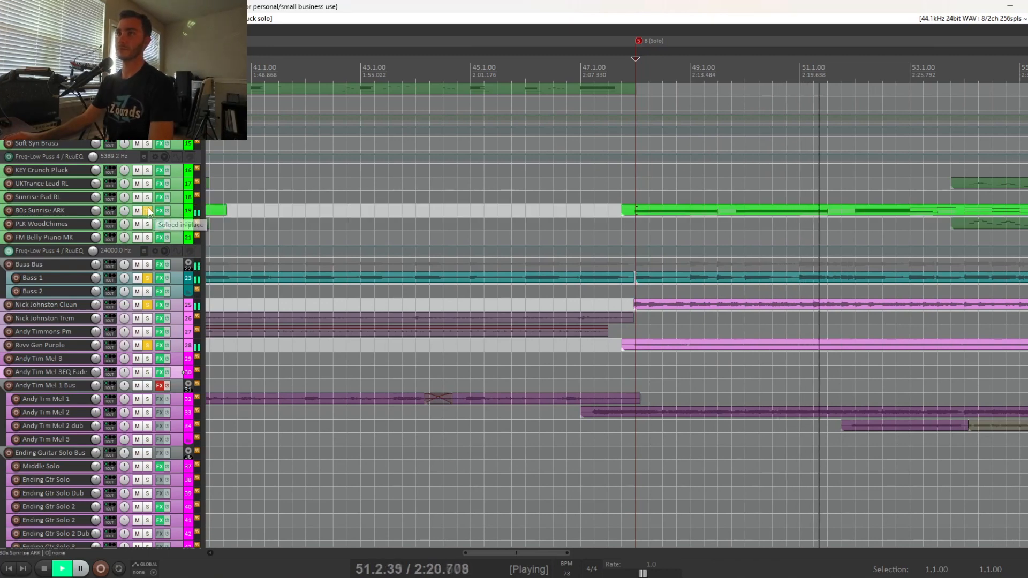
Stop playback, unsolo all the soloed tracks and play the full mix from 48.1.00.
key("space")
left_click_drag(149, 209, 150, 372)
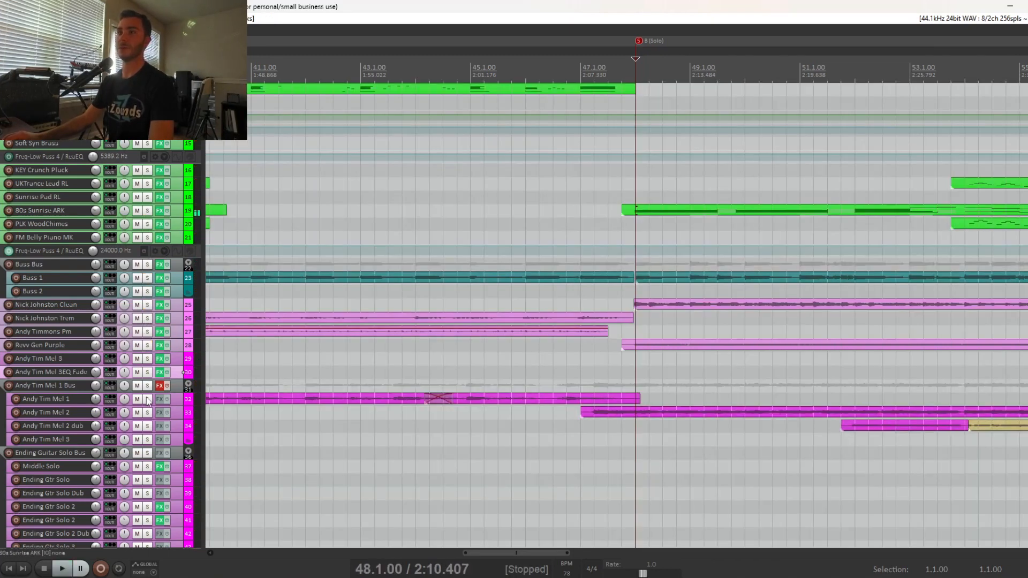
key("space")
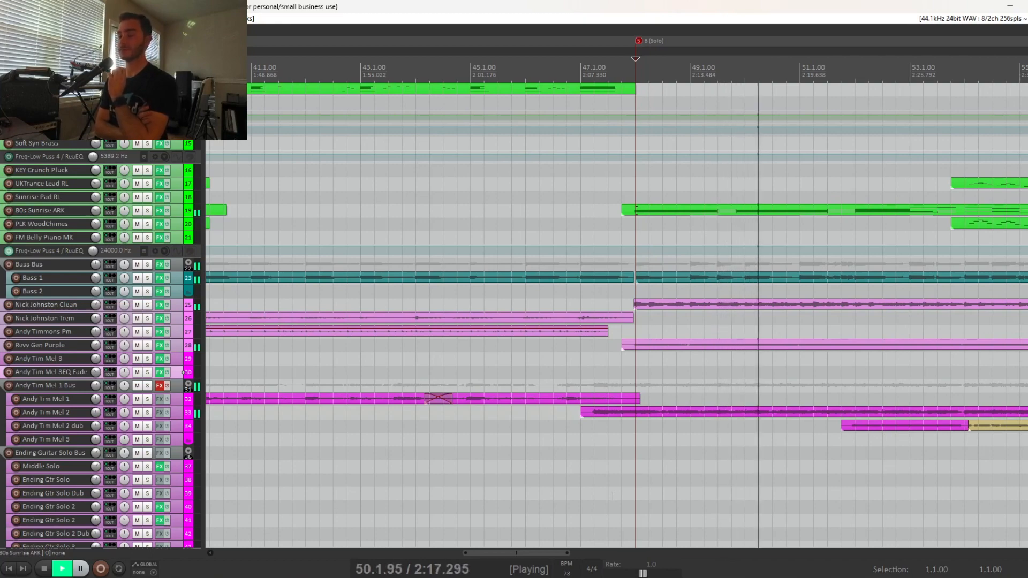
scroll(613, 496, "down", 3)
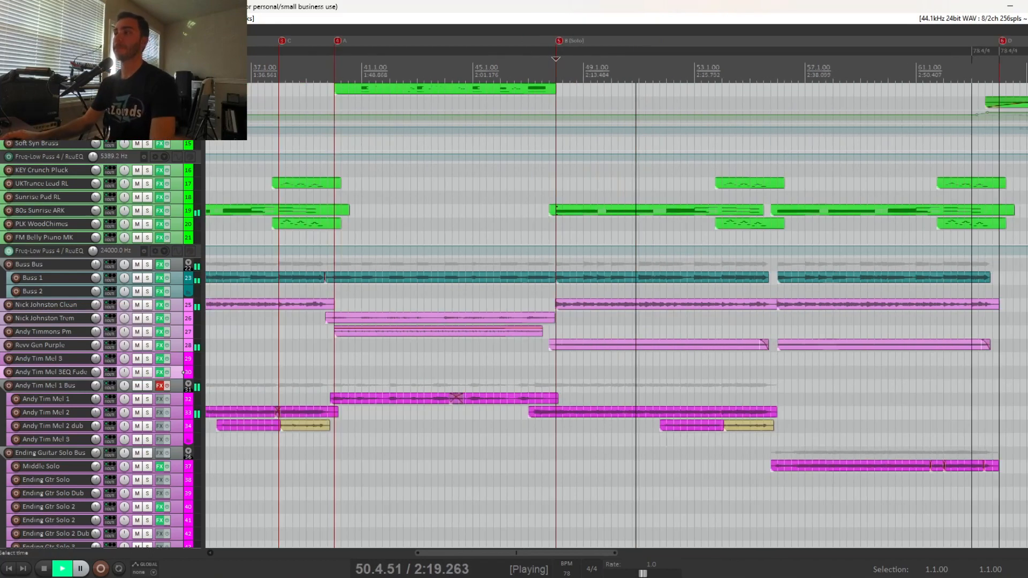
Stop playback, place the edit cursor at 52.1.00 and play only the Andy Tim Mel 2 dub track soloed.
key("space")
left_click(657, 439)
scroll(636, 440, "up", 5)
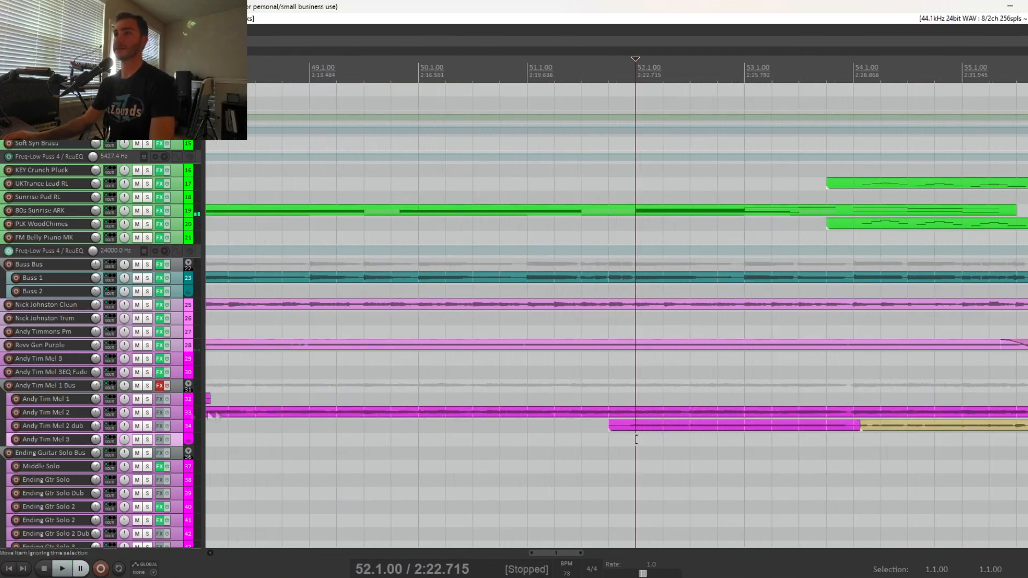
left_click_drag(148, 413, 147, 427)
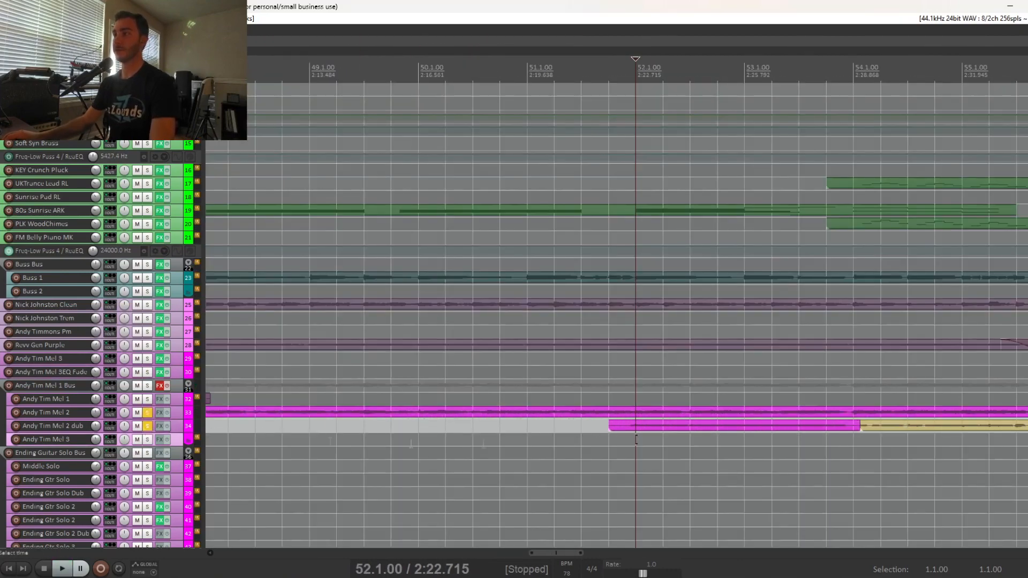
left_click(148, 413)
key("space")
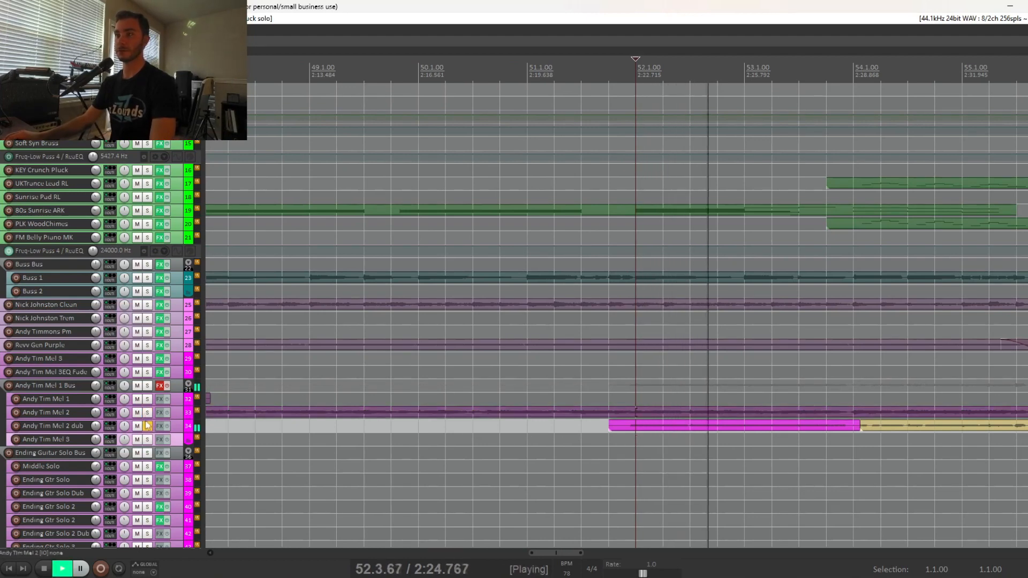
key("space")
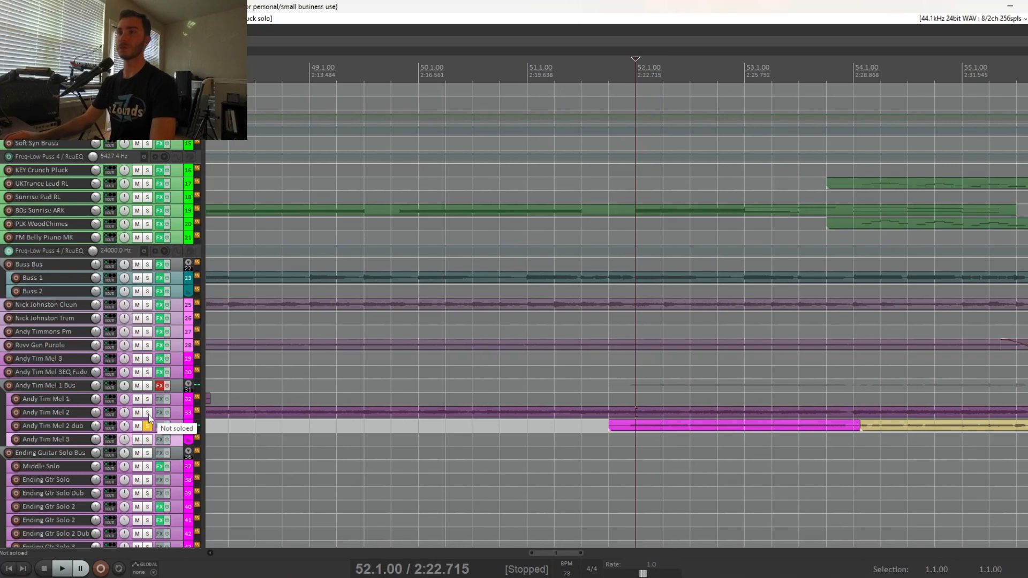
Add Andy Tim Mel 2 to the soloed dub track, play both from 52.1.00, and unsolo them.
left_click(148, 413)
key("space")
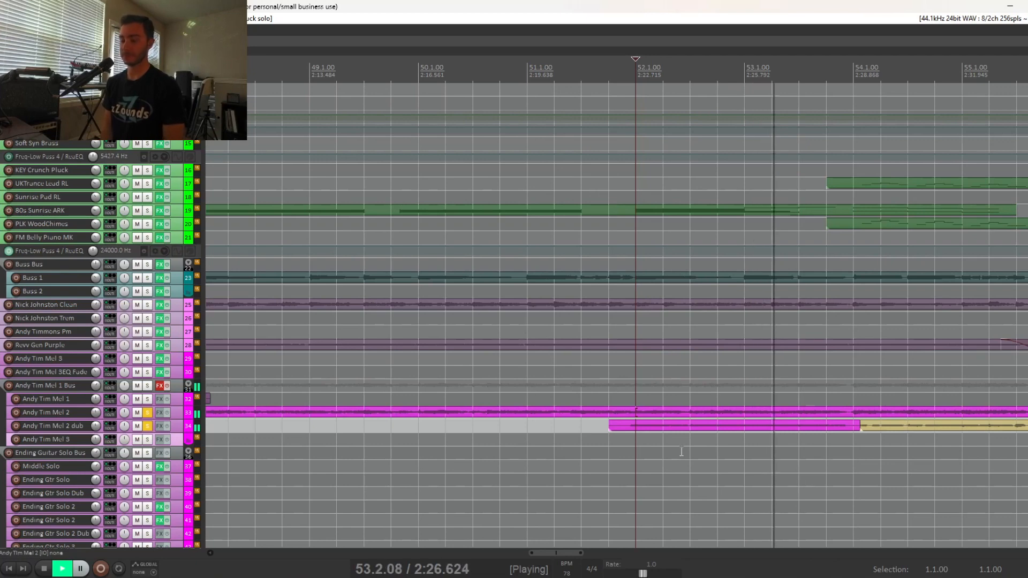
key("space")
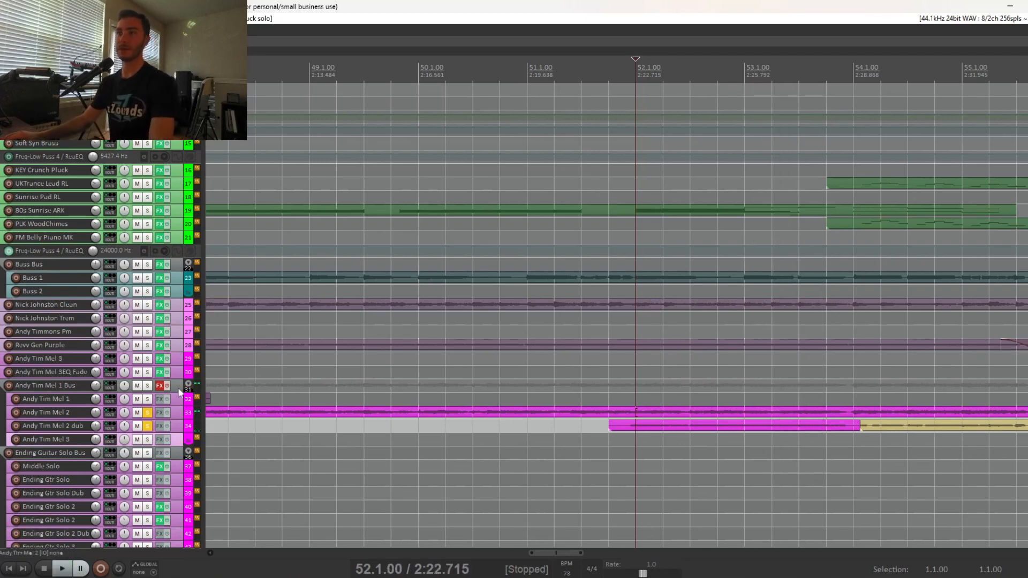
left_click(147, 414)
Place the edit cursor at 54.1.00 and solo only the UKTrance Lead RL and PLK WoodChimes tracks.
left_click(854, 453)
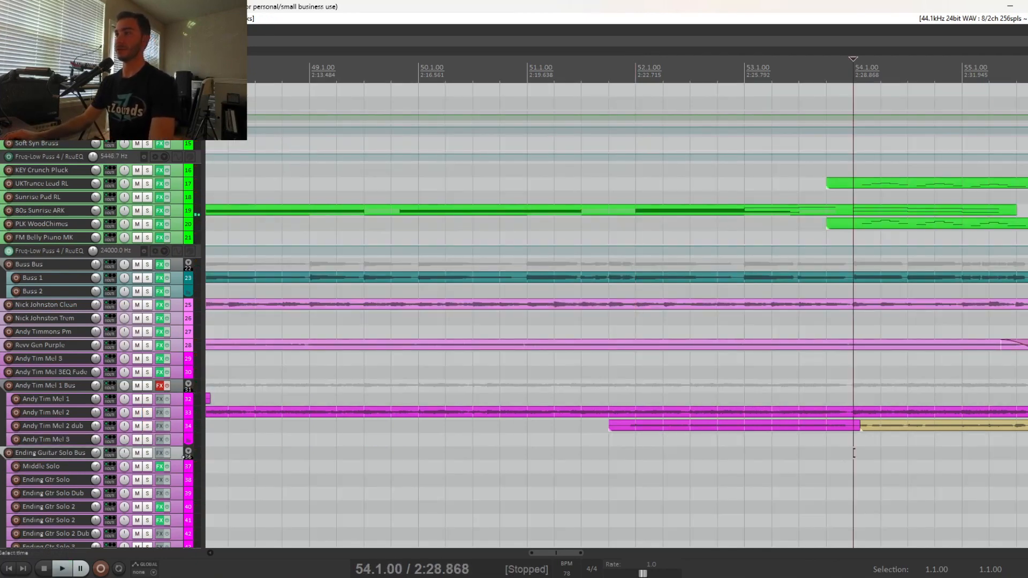
scroll(854, 453, "down", 2)
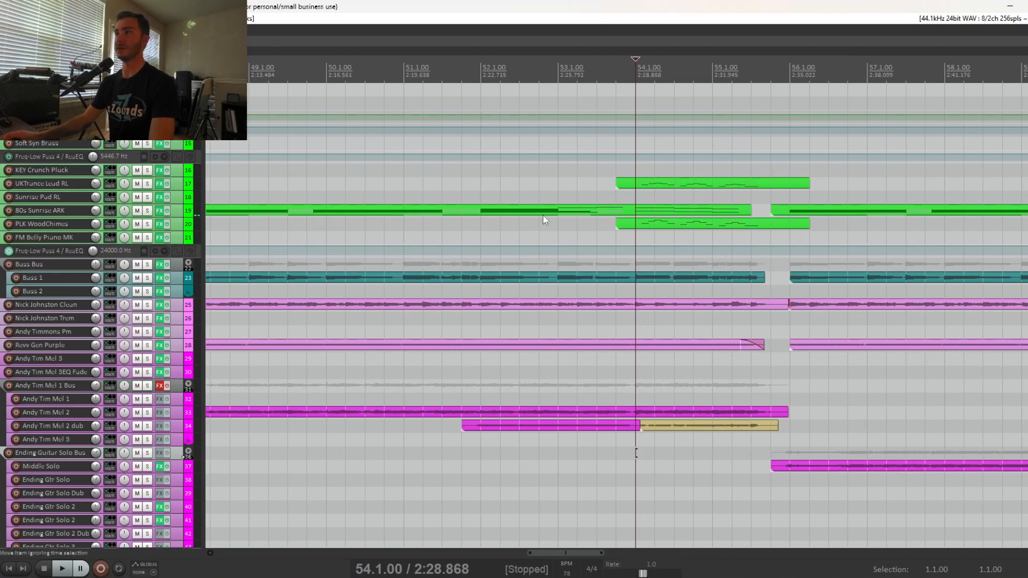
left_click(147, 197)
left_click(147, 198)
left_click(148, 184)
left_click(147, 211)
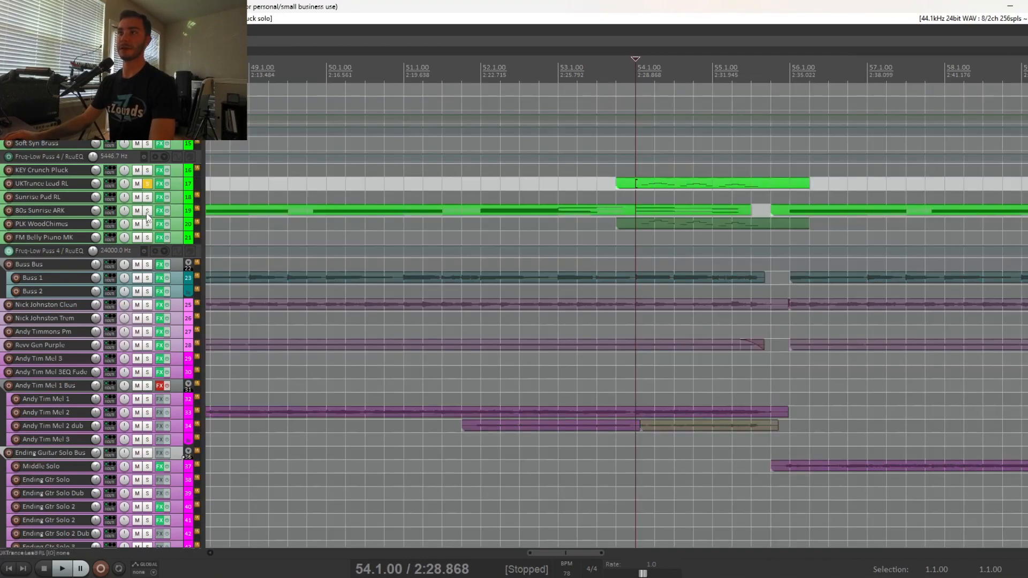
left_click(147, 225)
left_click(146, 212)
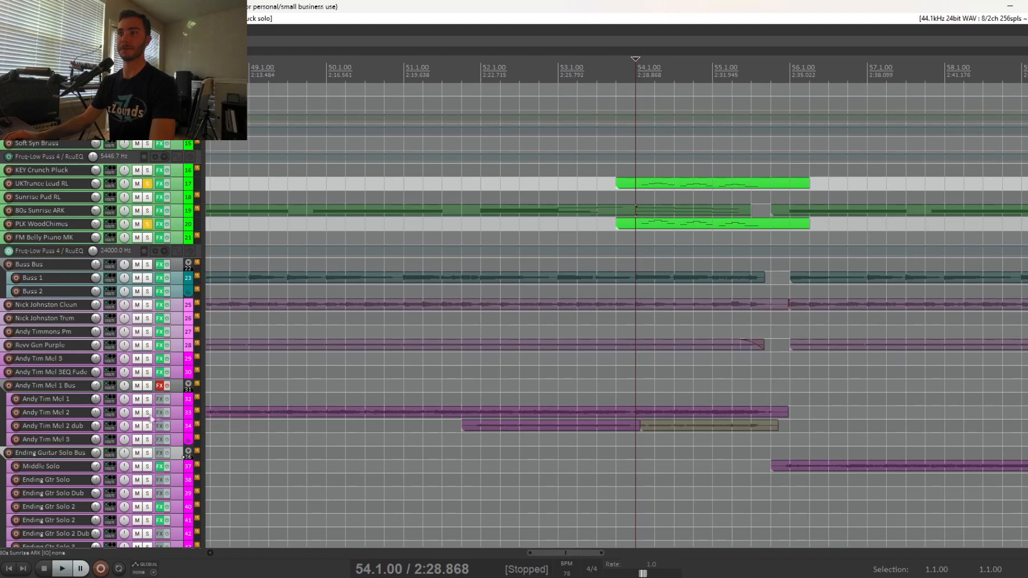
Also solo Andy Tim Mel 2 and Andy Tim Mel 2 dub, play the layers from 54.1.00, and unsolo all four tracks.
left_click_drag(148, 413, 147, 425)
key("space")
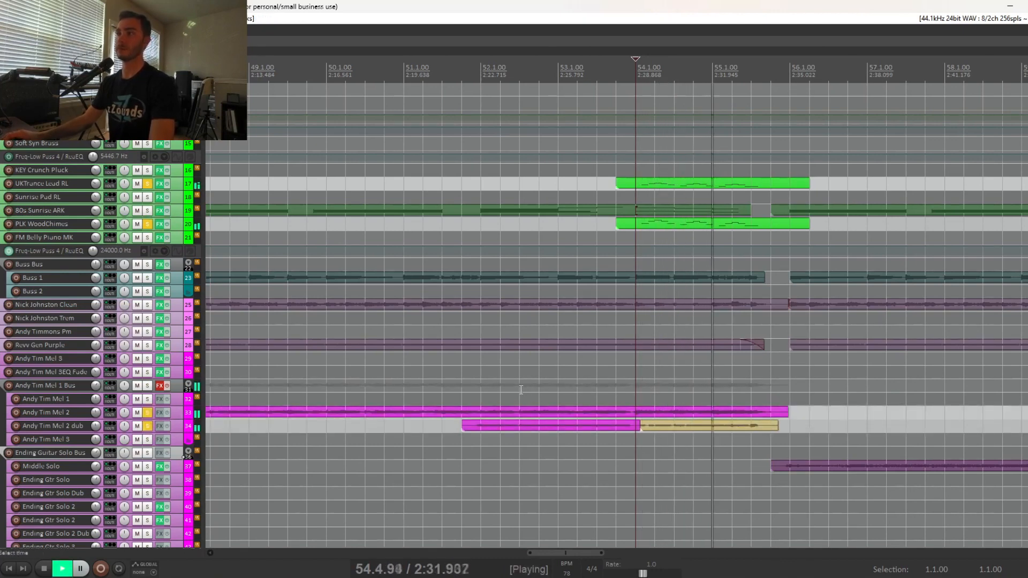
key("space")
left_click_drag(151, 181, 150, 426)
Play the full mix from 55.3.00 and solo the Middle Solo track for a few bars during playback.
scroll(634, 311, "down", 4)
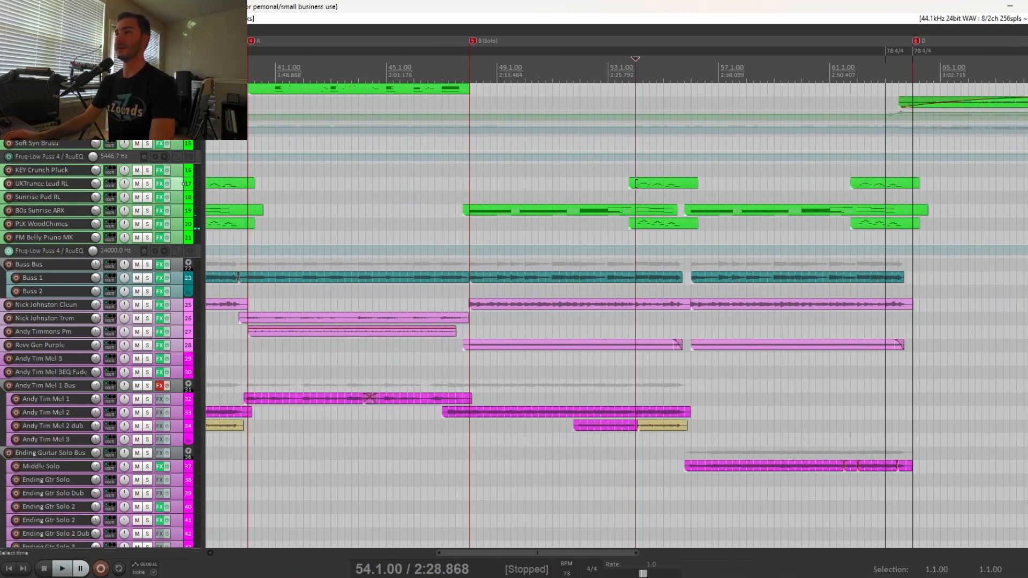
scroll(635, 183, "down", 3)
key("space")
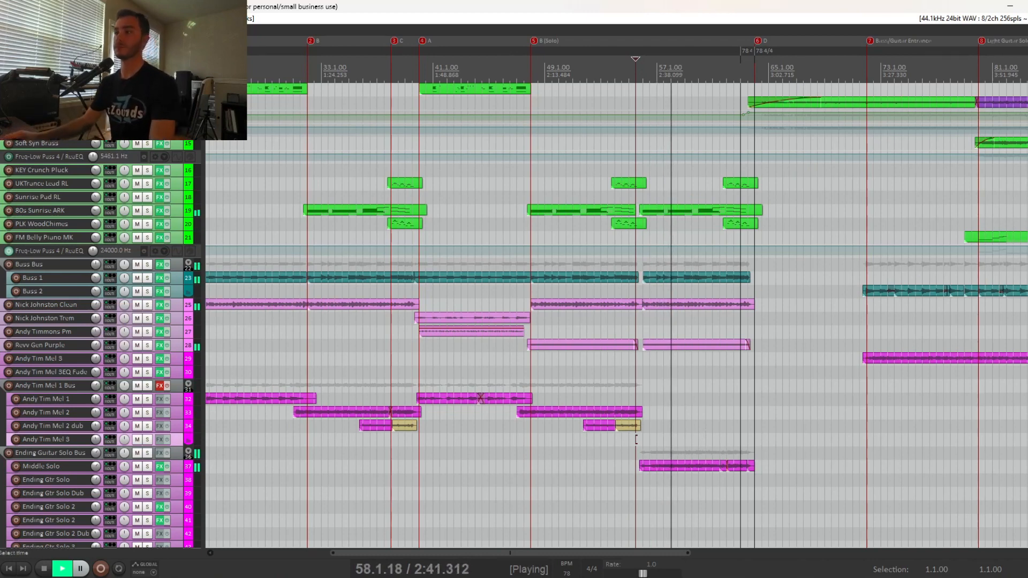
left_click(149, 468)
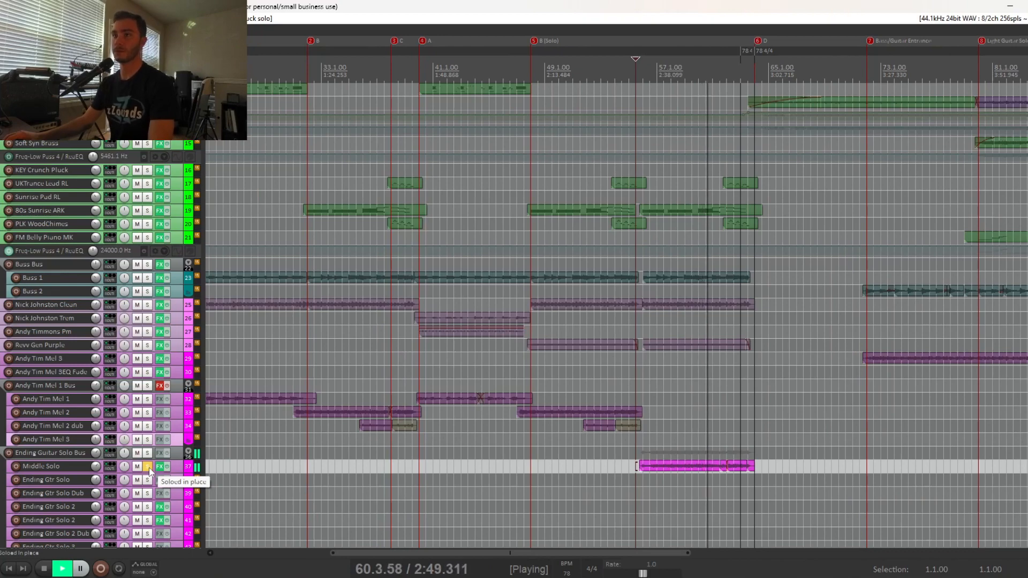
left_click(148, 467)
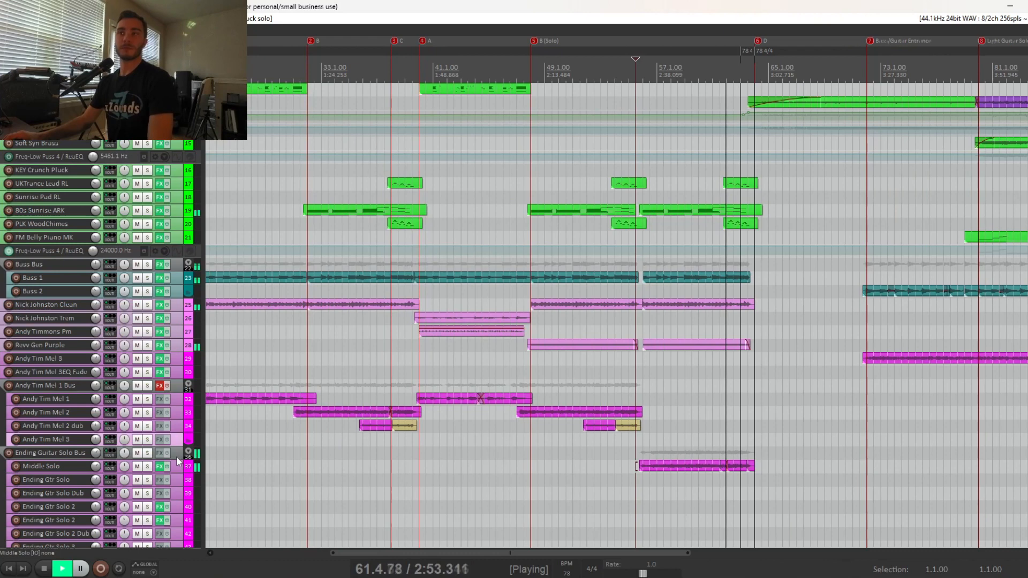
Show the Middle Solo track's effects chain with its delay settings, stop playback and close the chain.
left_click(160, 468)
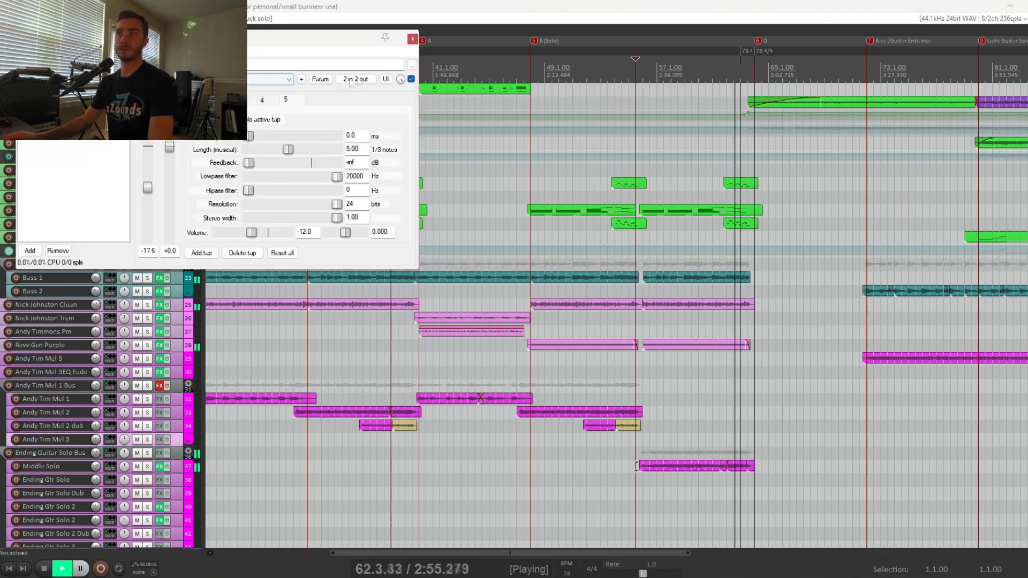
key("space")
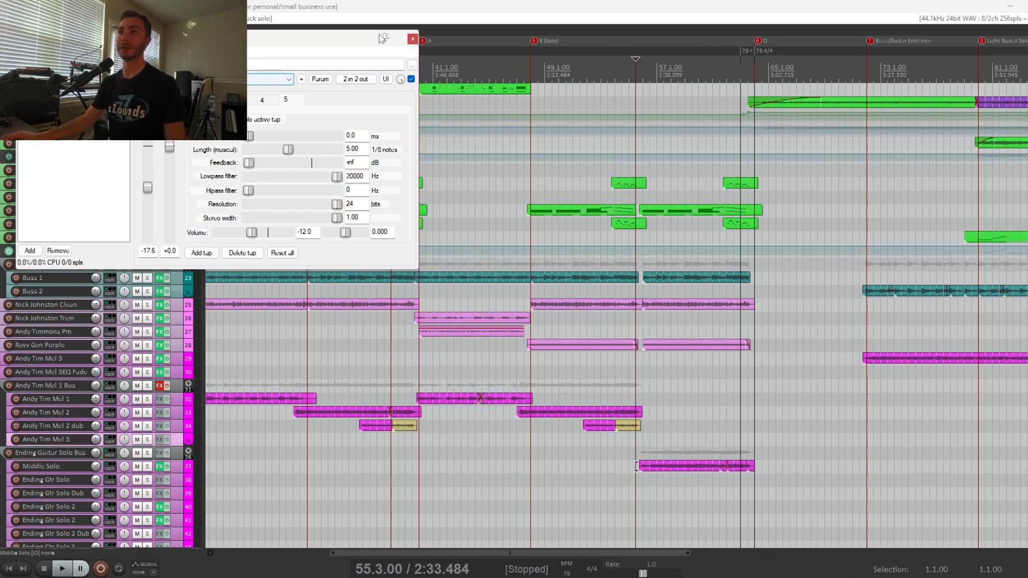
left_click(414, 39)
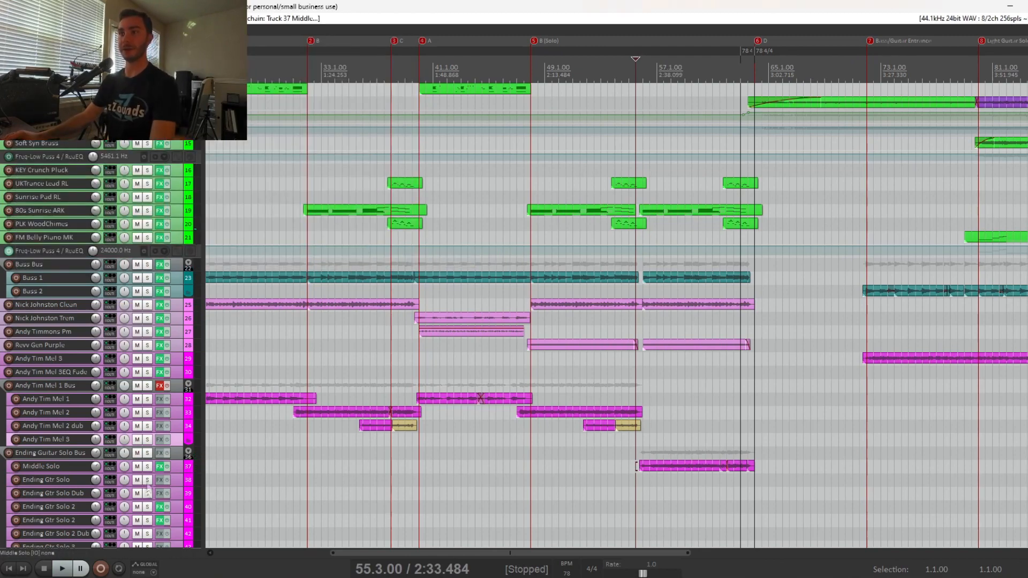
Solo the Middle Solo track, play it from 57.3.00, then stop and unsolo it.
left_click(147, 467)
left_click(663, 489)
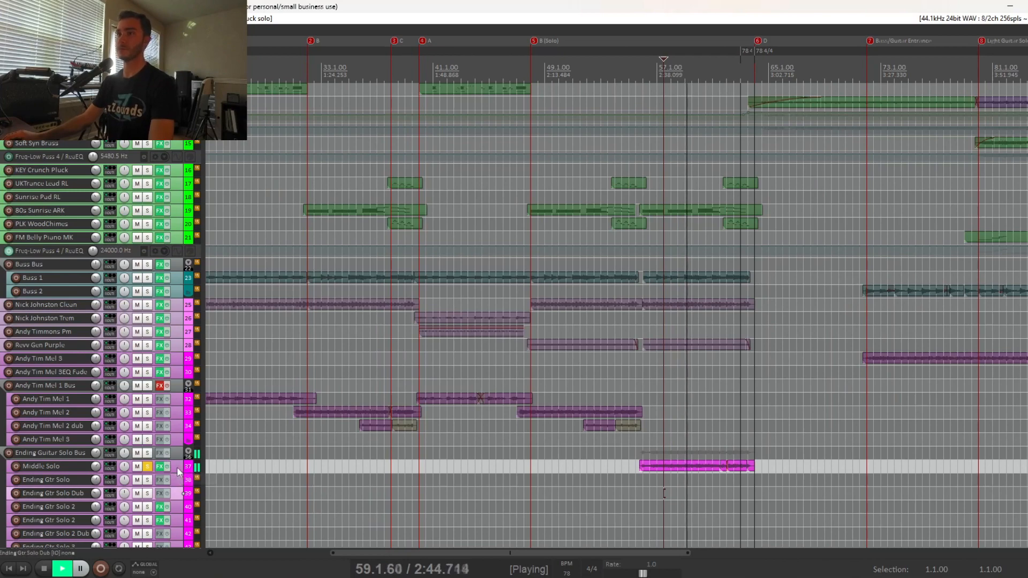
key("space")
left_click(149, 467)
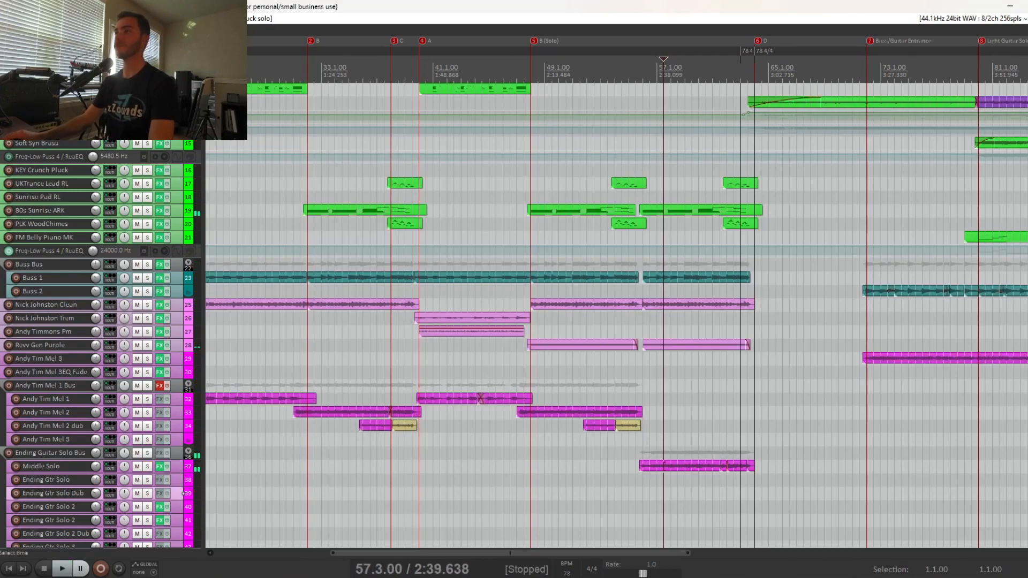
Place the edit cursor at 62.1.00 and play the full mix through the end of the B (Solo) section.
left_click(643, 439)
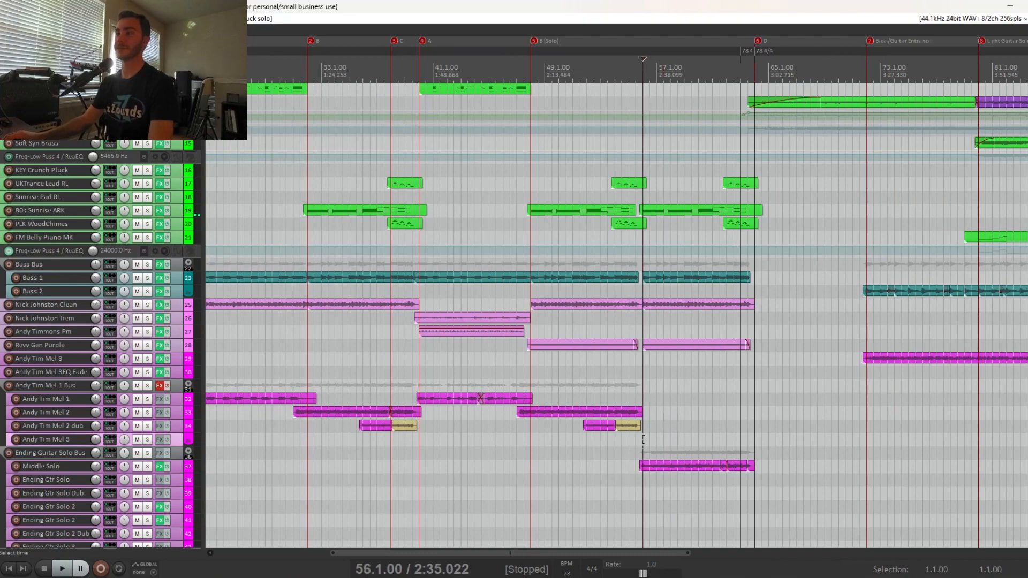
scroll(643, 440, "up", 5)
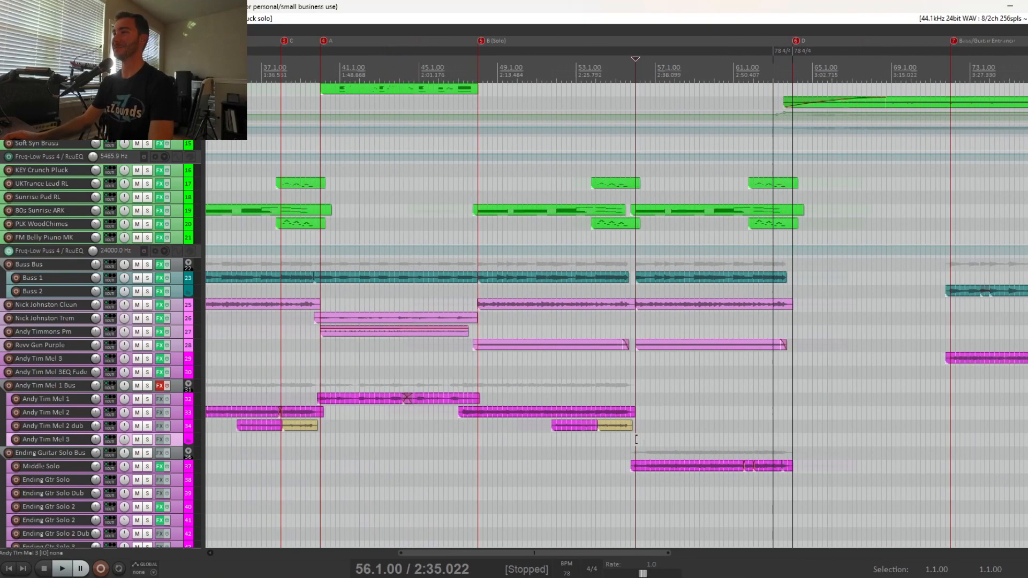
left_click(804, 411)
scroll(804, 411, "up", 2)
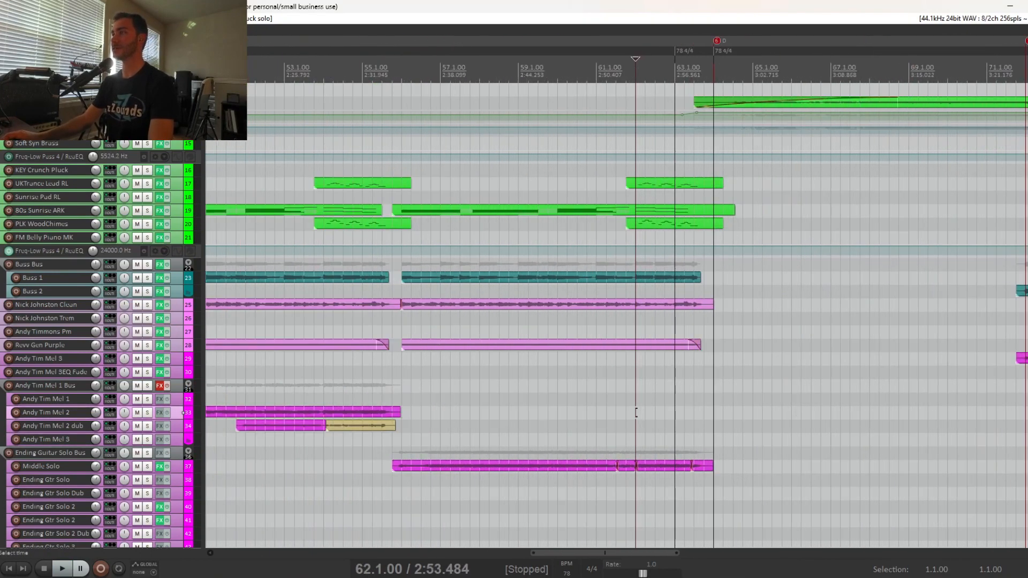
key("space")
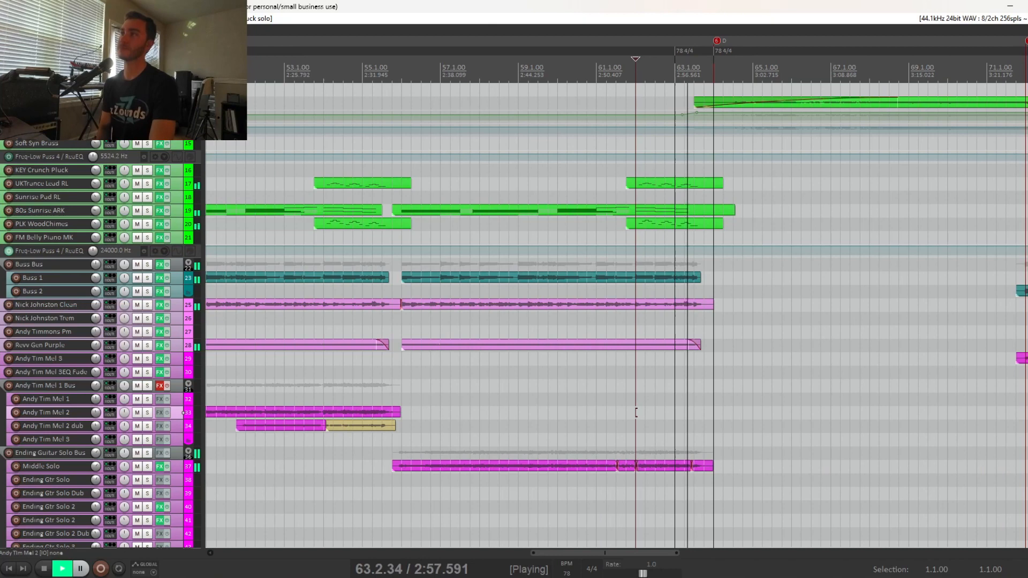
key("space")
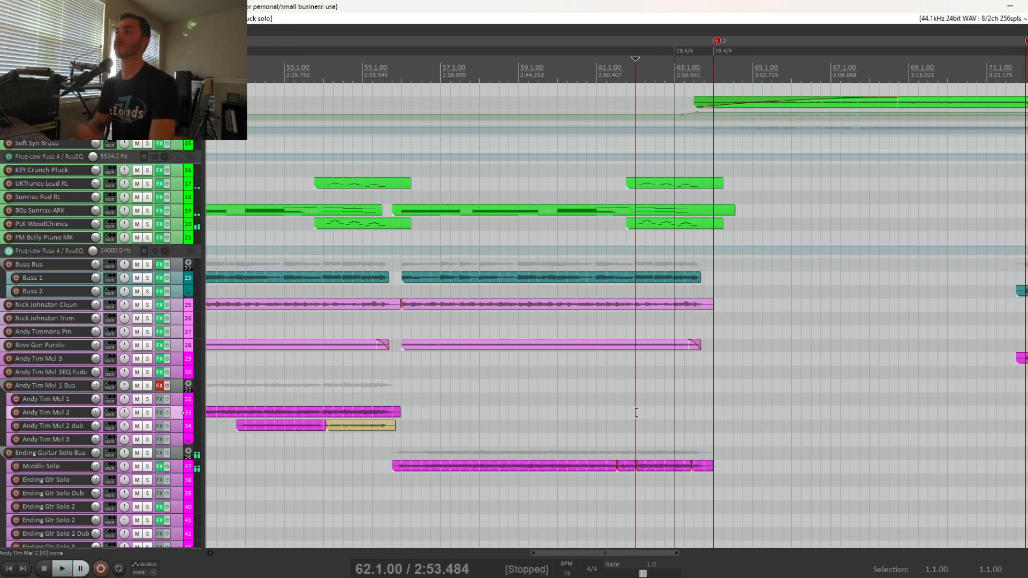
Solo only the UKTrance Lead RL and PLK WoodChimes tracks for the passage at 62.1.00.
left_click(148, 171)
left_click(148, 210)
left_click(148, 211)
left_click(147, 184)
left_click(148, 171)
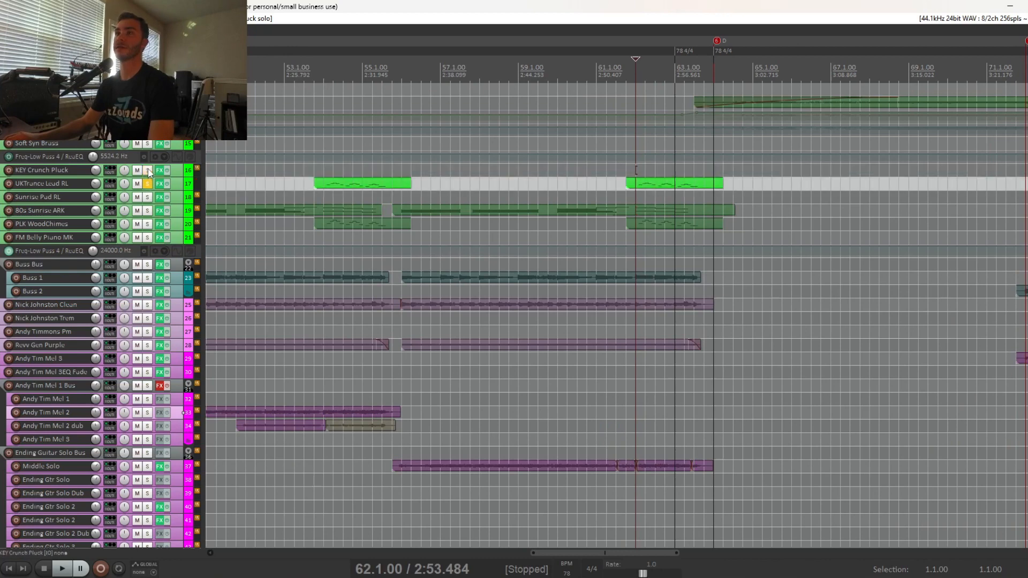
left_click(148, 224)
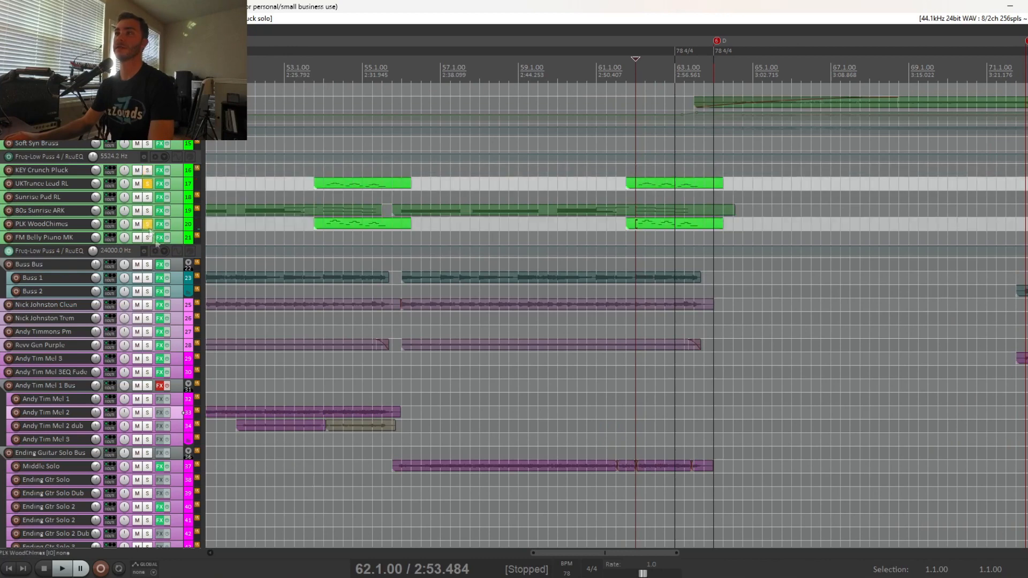
Add Middle Solo to the soloed synths, play the three tracks from 62.1.00, and unsolo them all.
left_click(148, 467)
key("space")
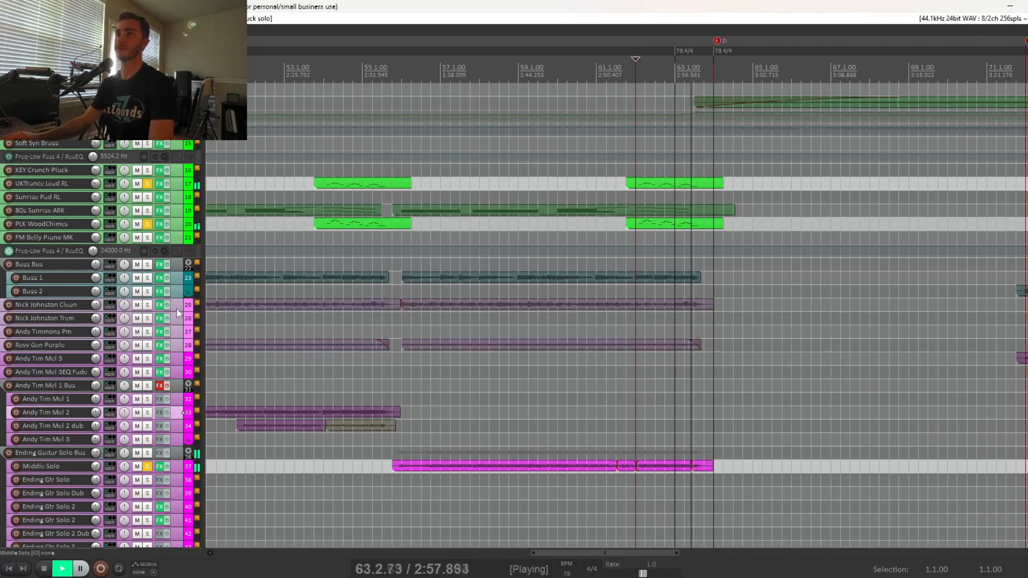
key("space")
left_click_drag(148, 185, 149, 475)
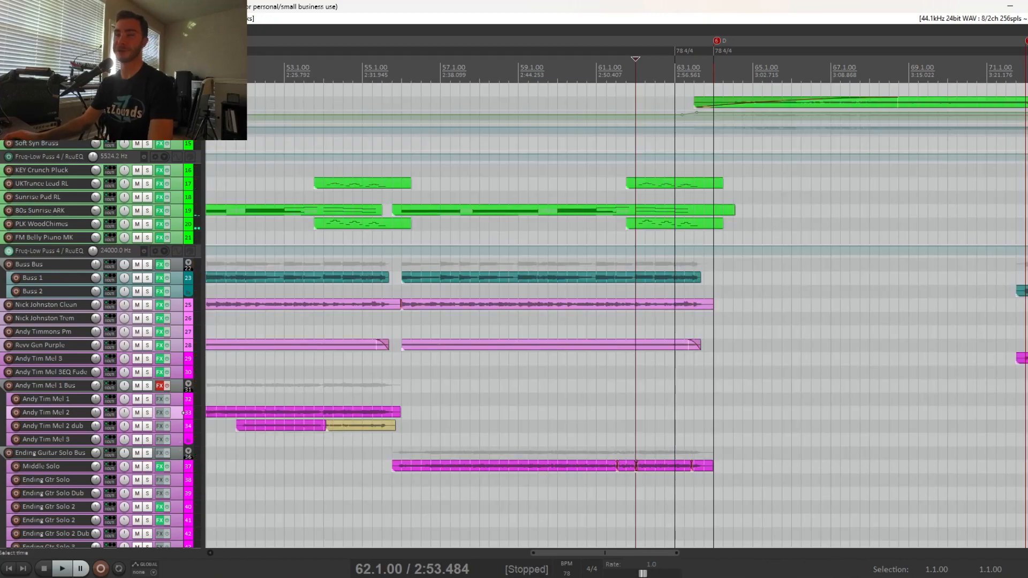
Place the edit cursor at 64.1.00, the start of the D section.
scroll(636, 316, "down", 6)
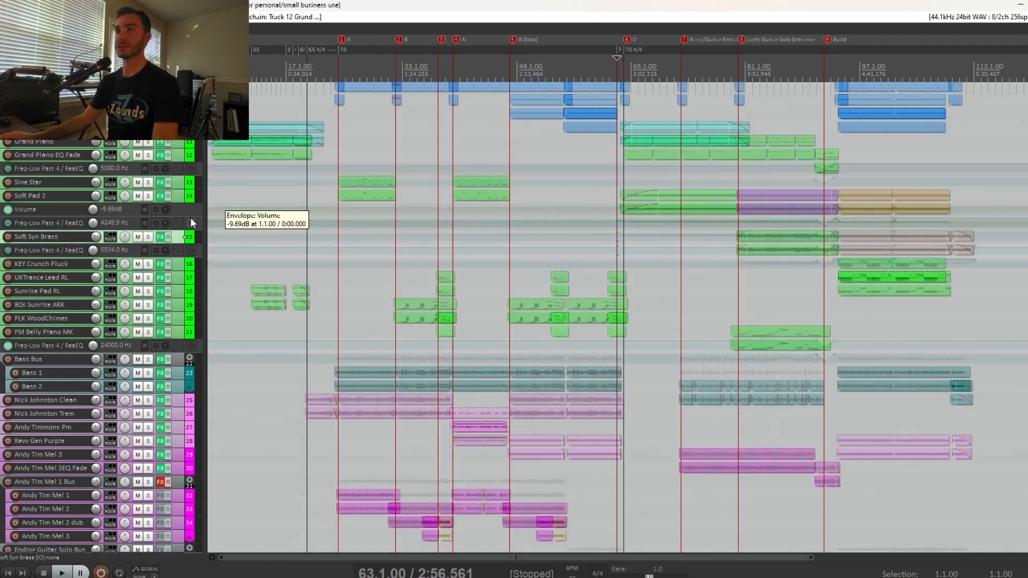
scroll(193, 223, "up", 3)
left_click(628, 221)
scroll(628, 220, "up", 4)
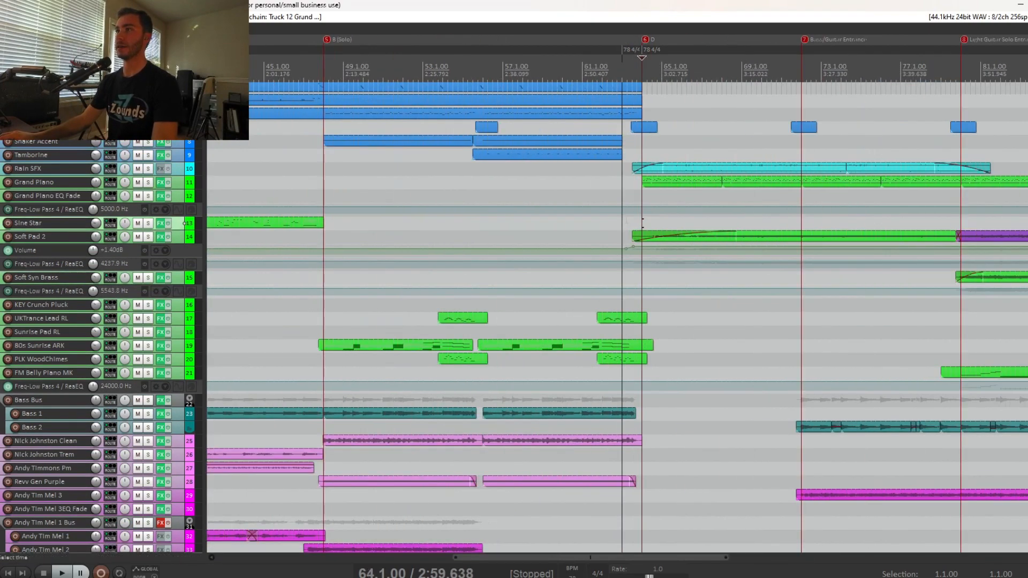
scroll(642, 220, "down", 4)
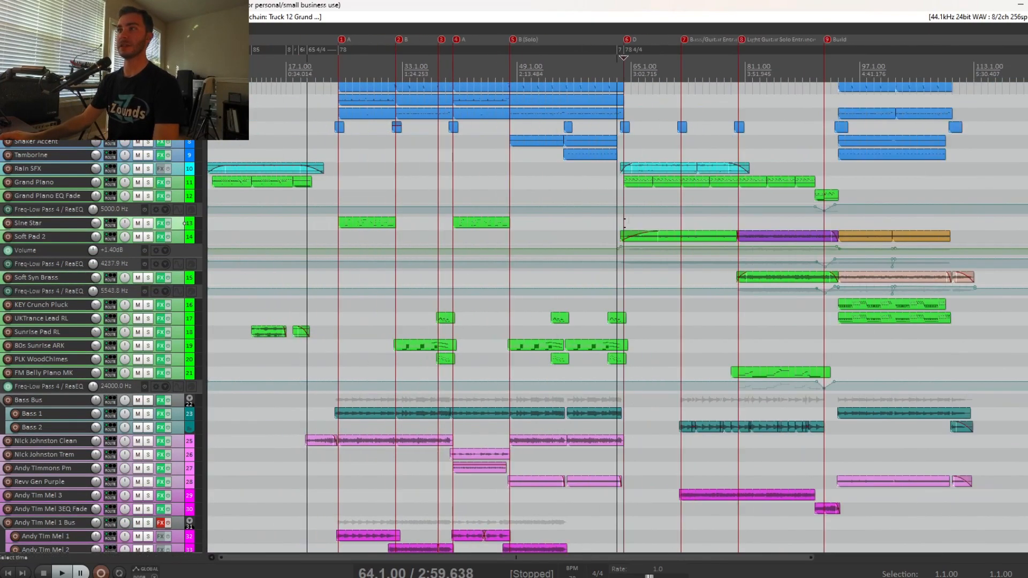
Solo the Grand Piano track, play it from 64.1.00, then stop and unsolo it.
left_click(149, 183)
key("space")
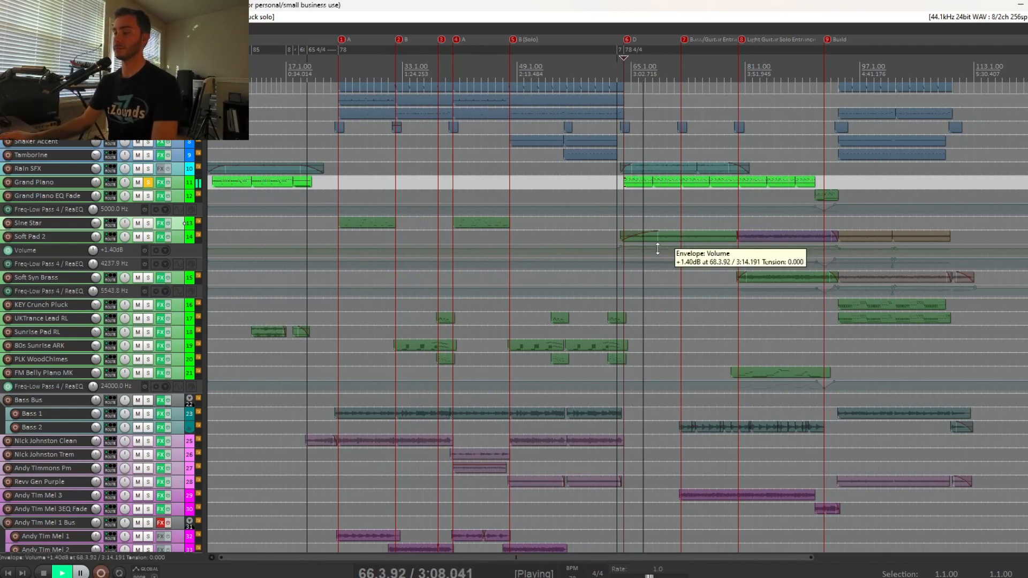
key("space")
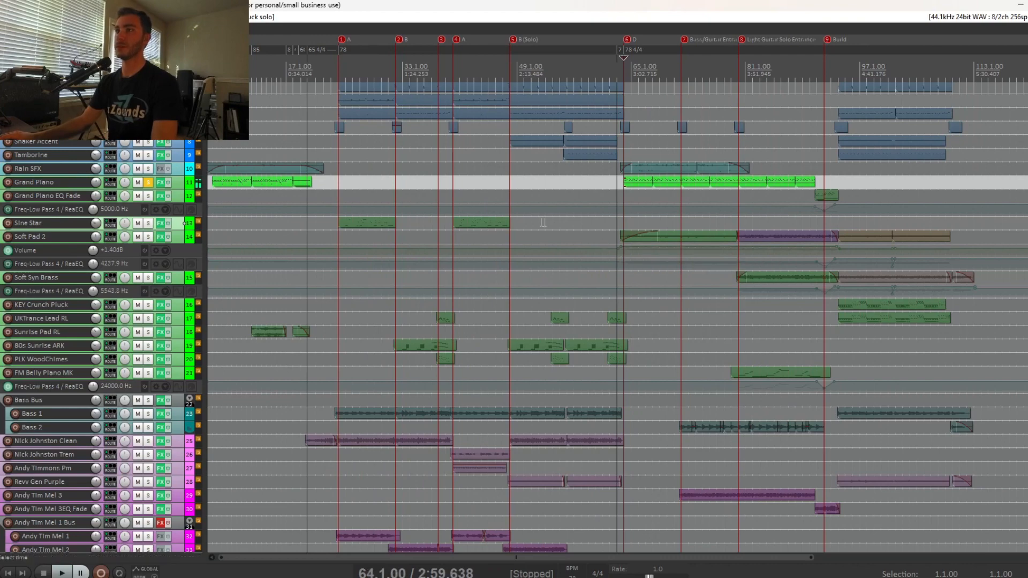
left_click(149, 182)
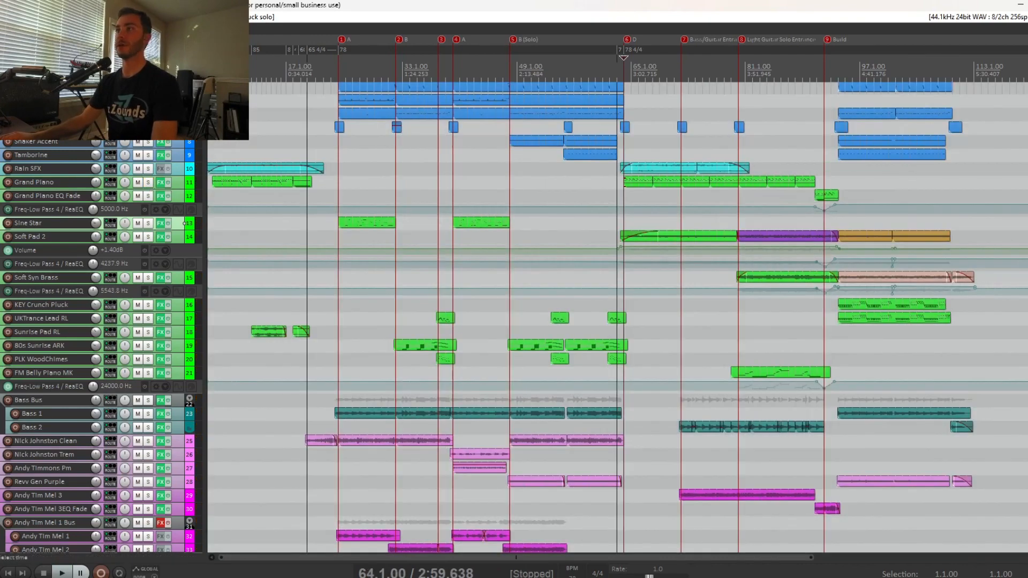
Solo the Soft Pad 2 track, play it from 70.1.00, then stop playback and unsolo it.
left_click(668, 277)
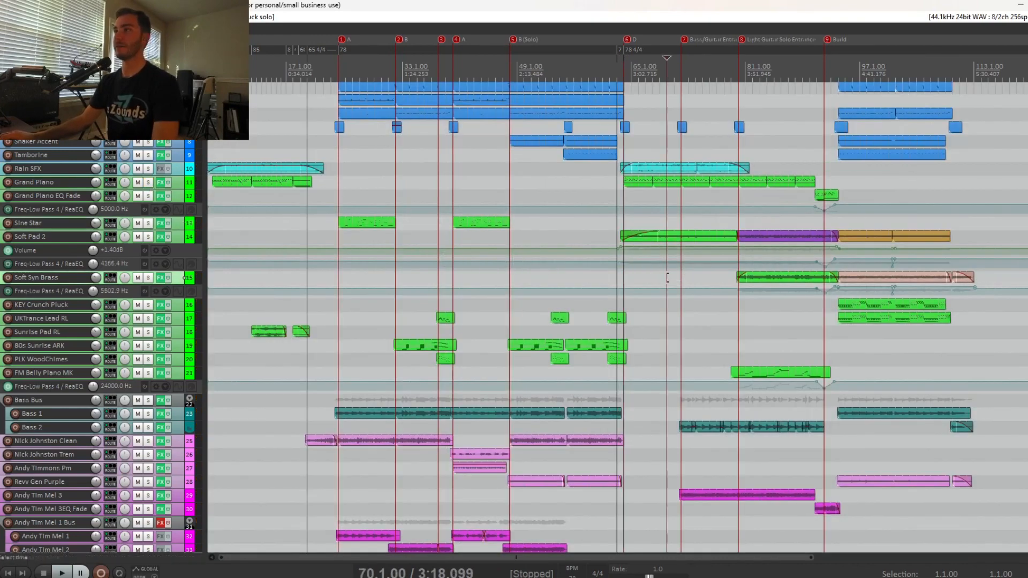
left_click(149, 236)
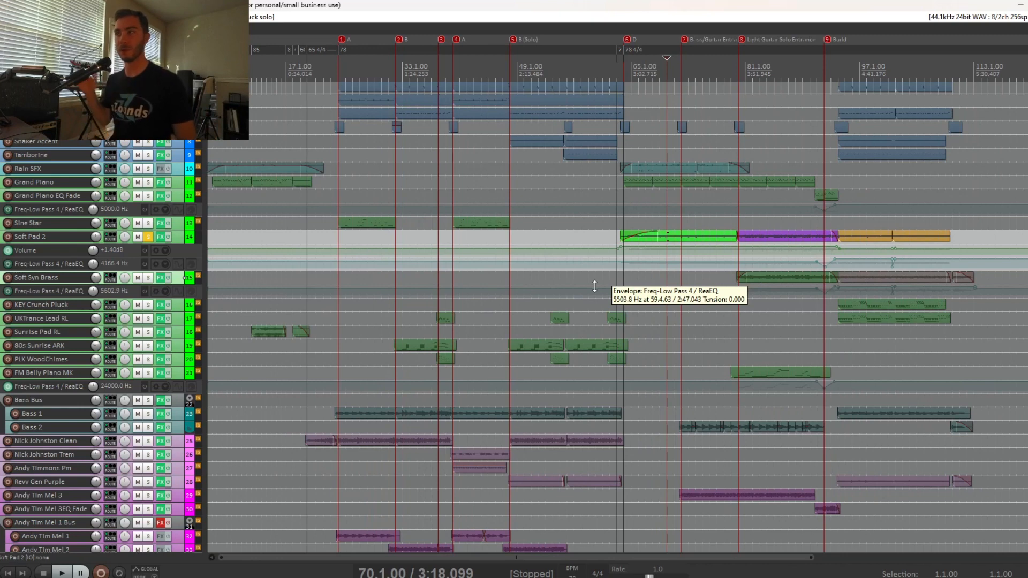
key("space")
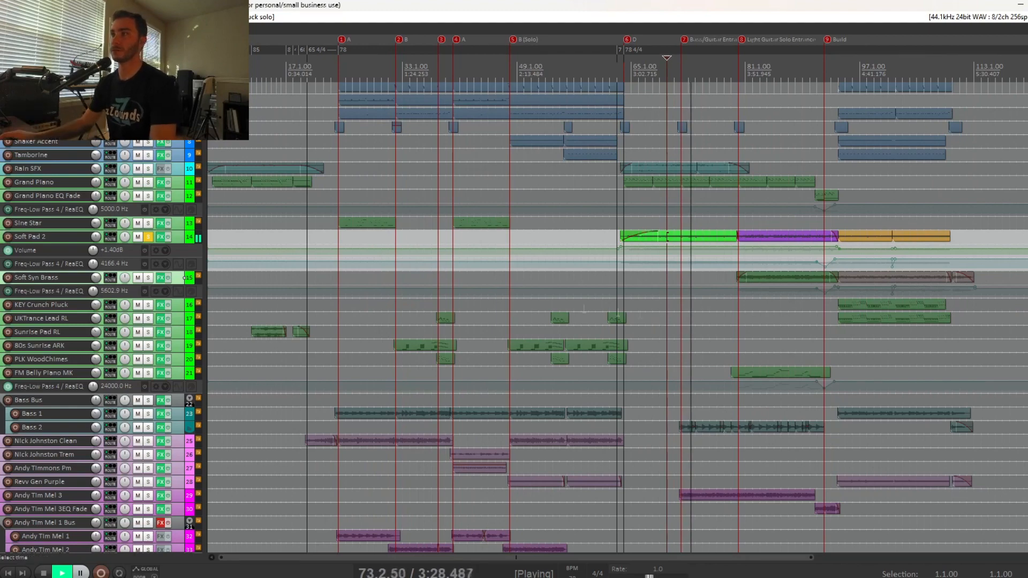
key("space")
left_click(152, 237)
Play the full mix from shortly after the D marker, then restart it from 72.1.00 at the Bass/Guitar Entrance marker.
left_click(639, 318)
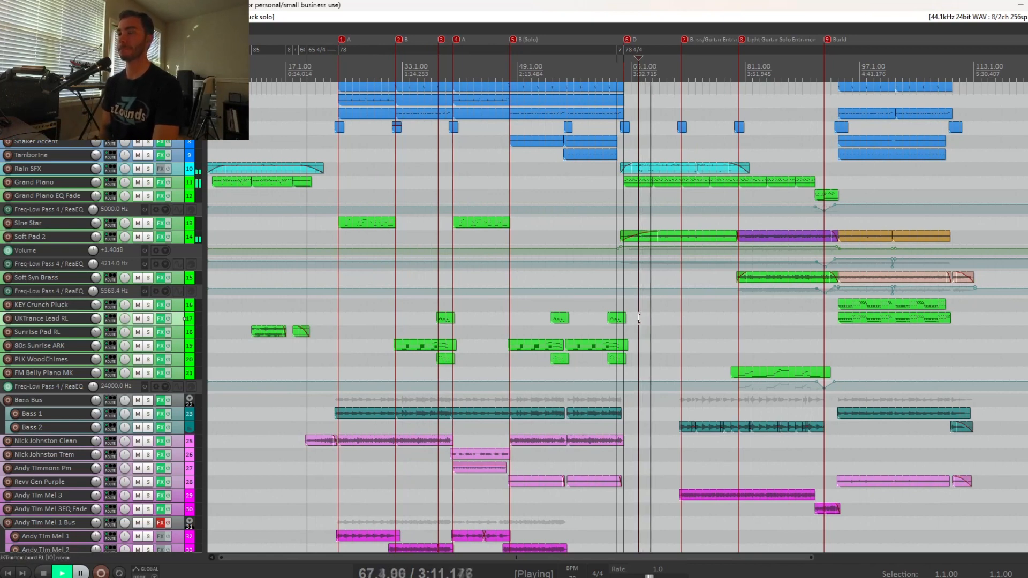
key("space")
left_click(681, 345)
scroll(645, 346, "up", 5)
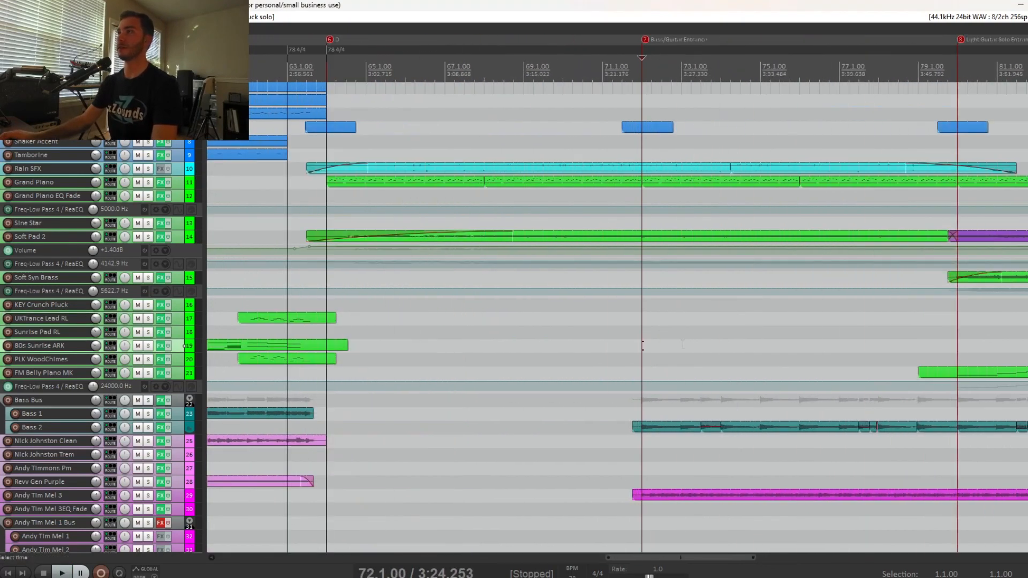
scroll(180, 434, "down", 2)
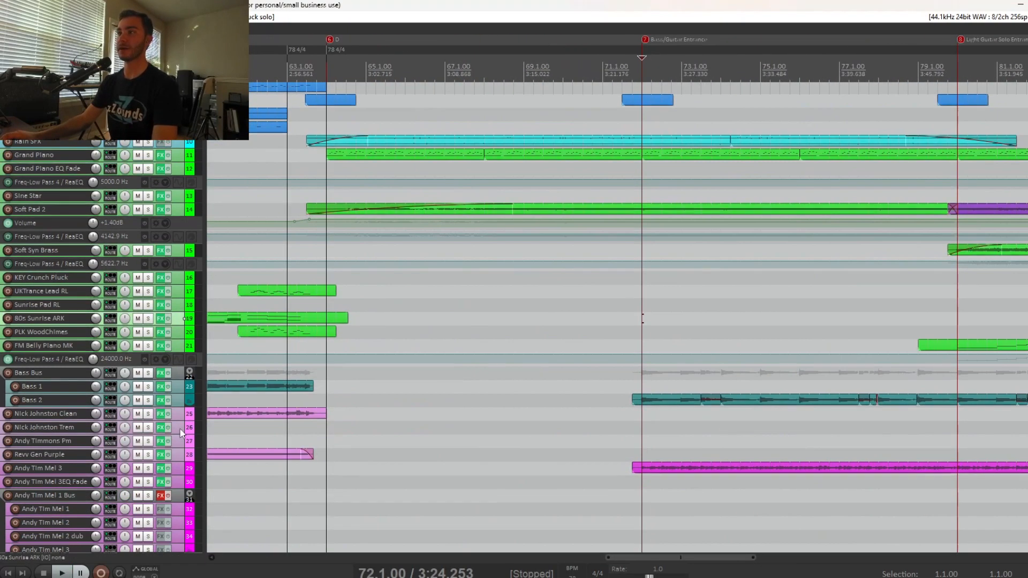
key("space")
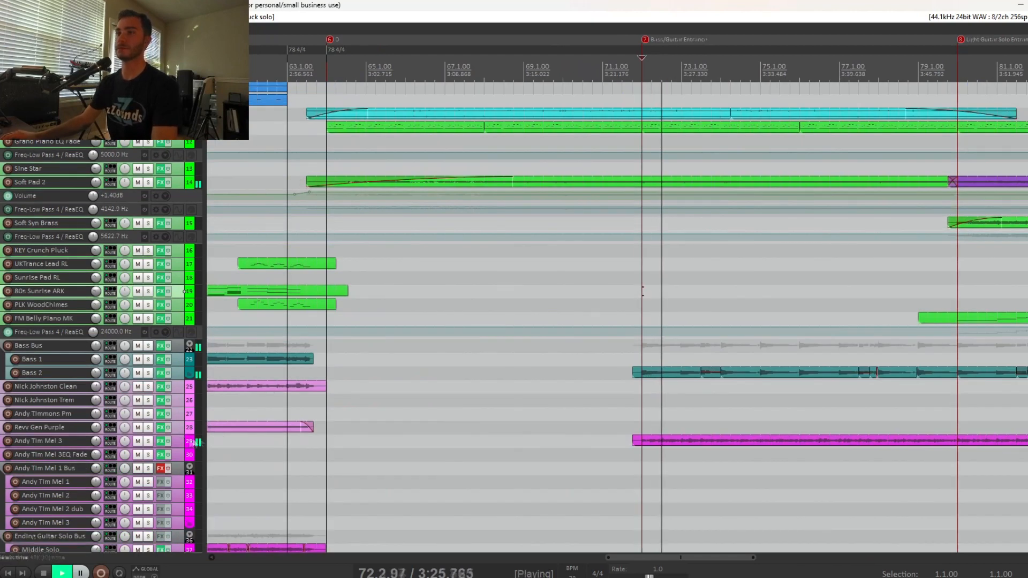
Solo the Andy Tim Mel 3 track during playback, view the ReaEQ in its effects chain, and unsolo it.
left_click(149, 441)
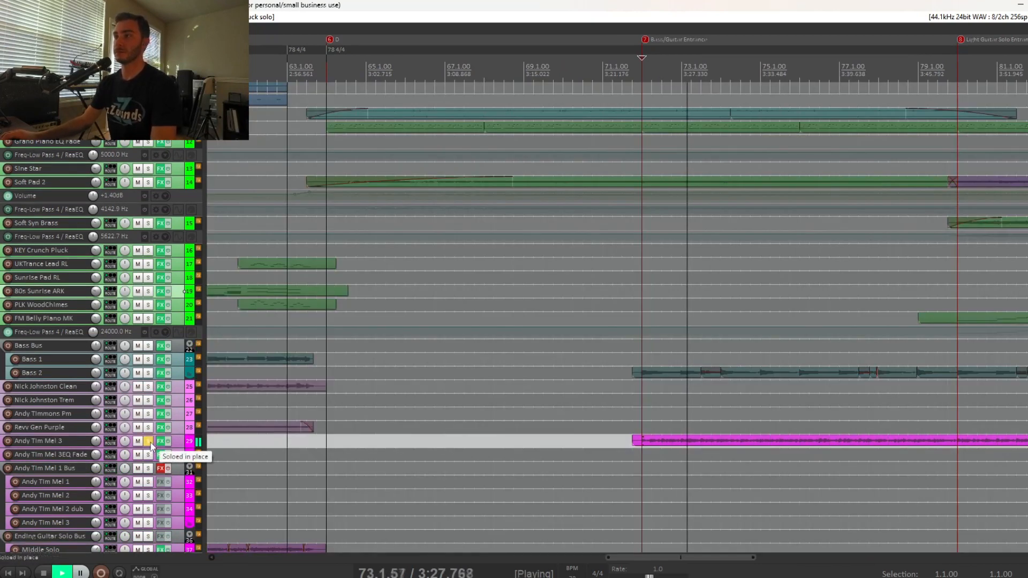
left_click(160, 440)
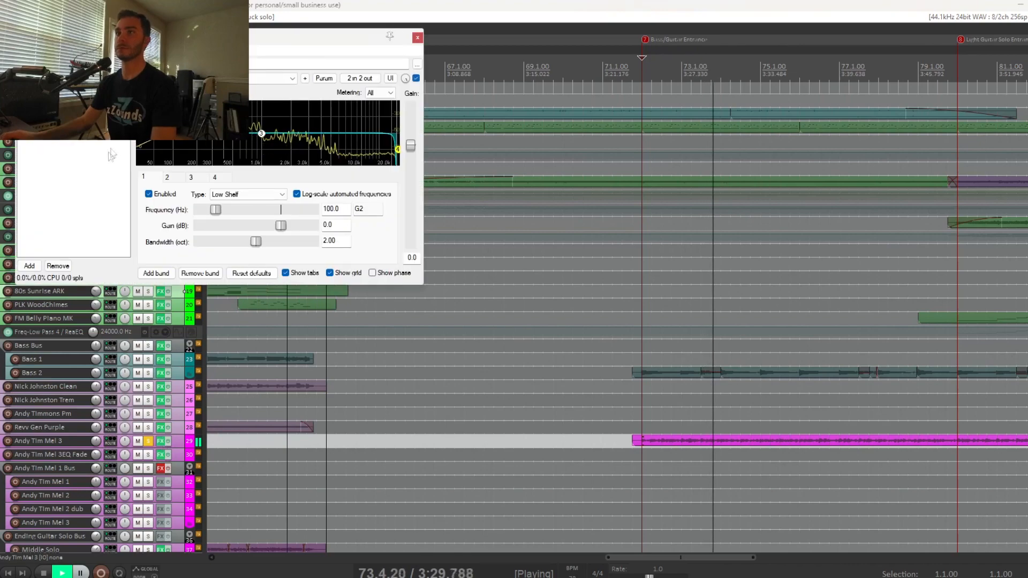
left_click(417, 37)
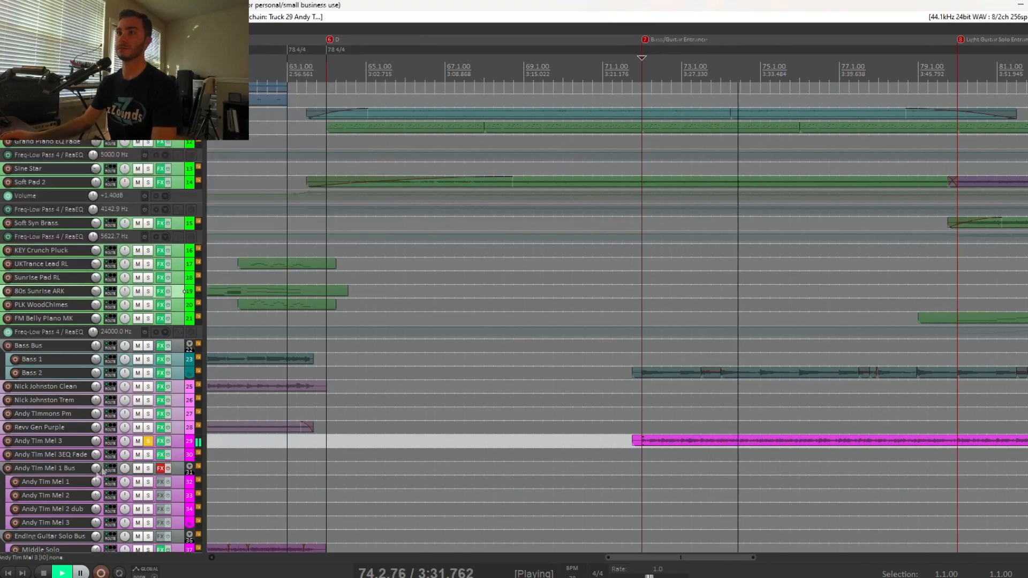
left_click(148, 441)
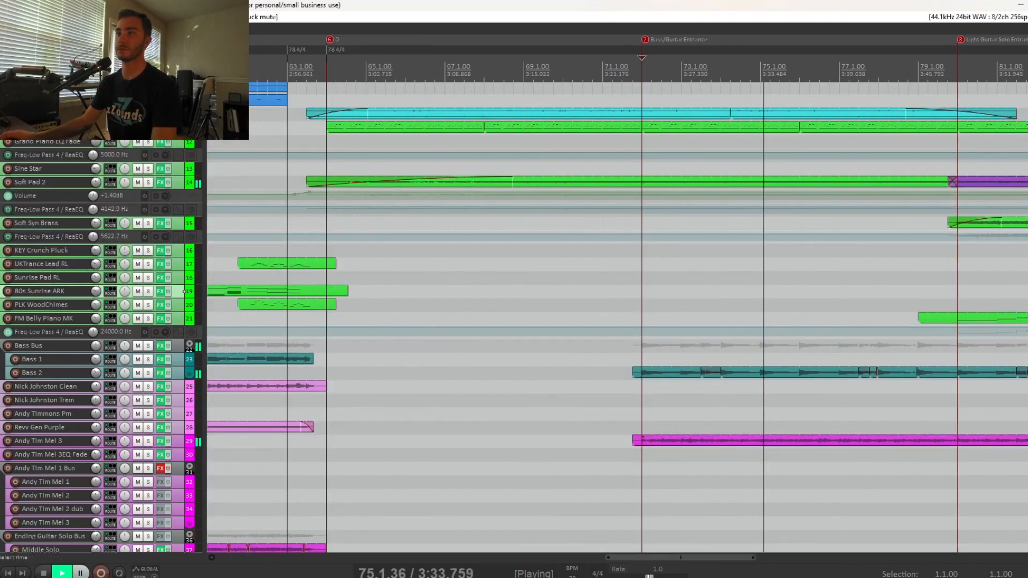
Stop playback and place the edit cursor at 80.1.00, the Light Guitar Solo Entrance marker.
scroll(709, 413, "down", 3)
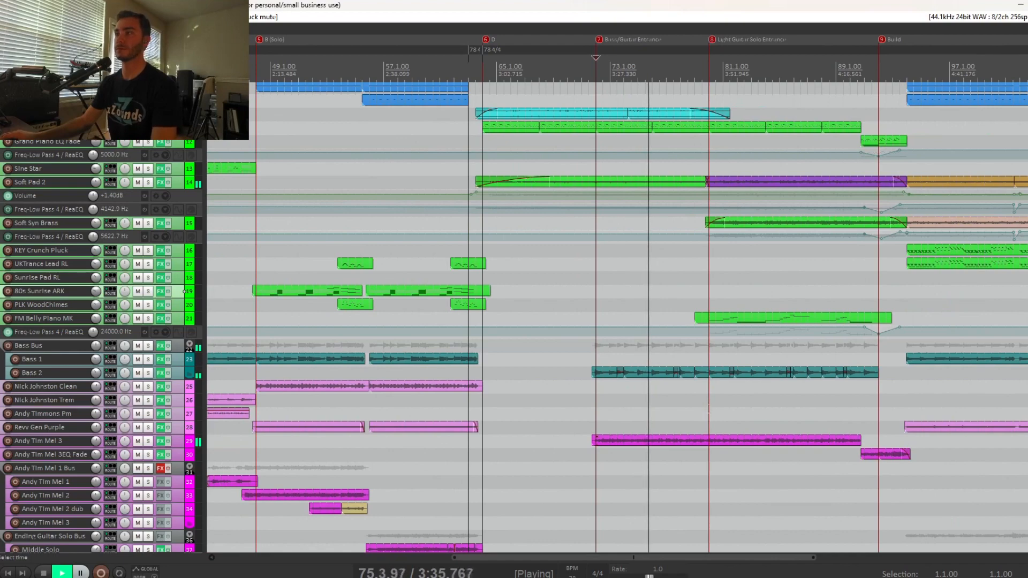
key("space")
left_click(709, 413)
scroll(709, 412, "down", 2)
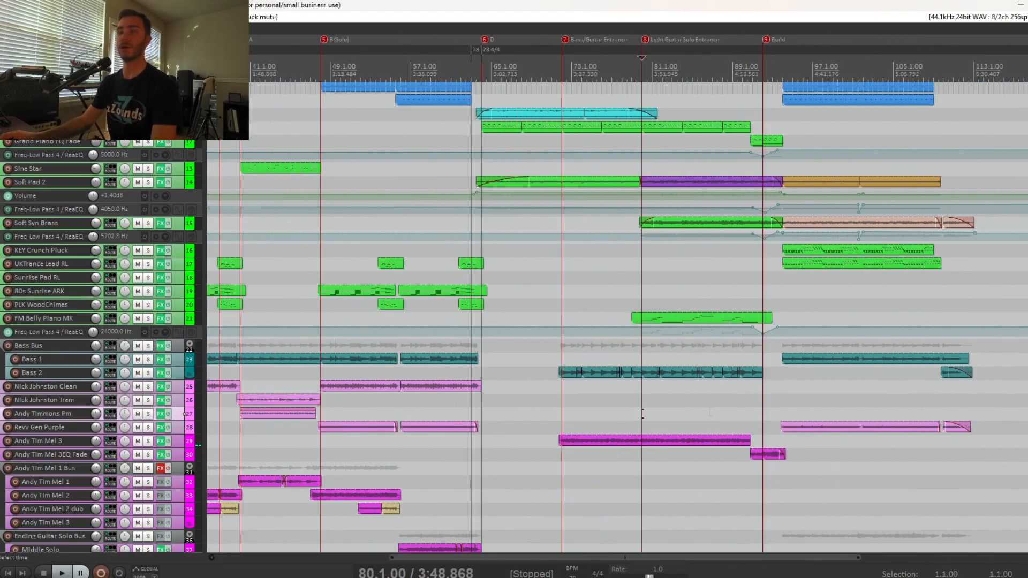
scroll(710, 412, "up", 3)
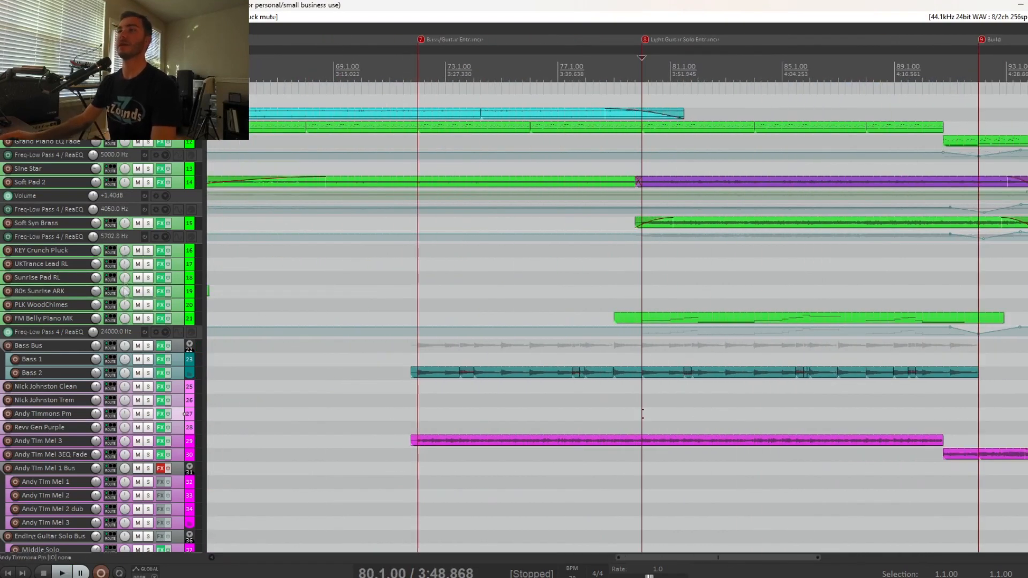
Solo the FM Belly Piano MK, Atmosphere Lower and Atmosphere Higher tracks.
left_click(150, 319)
scroll(173, 319, "down", 3)
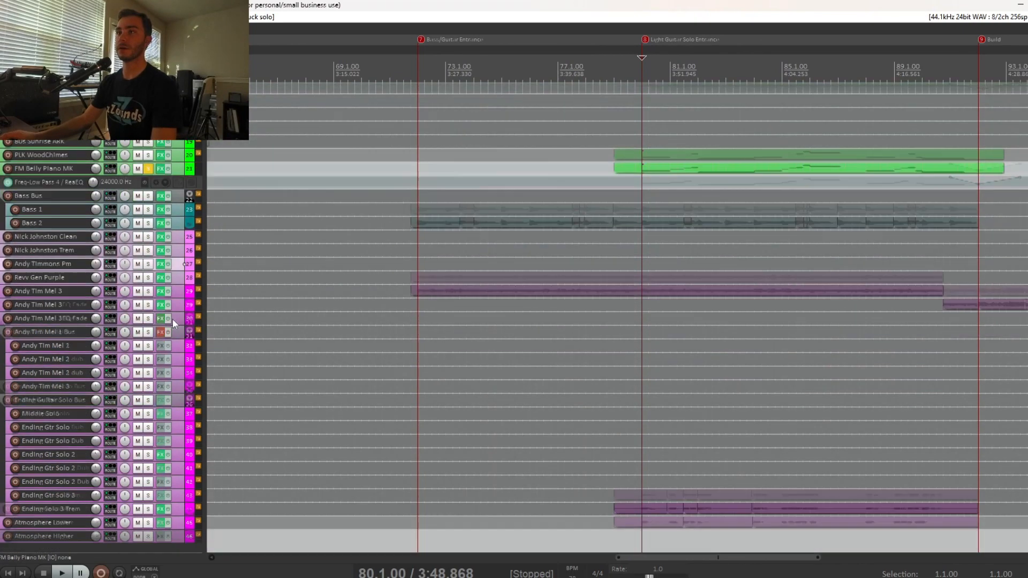
left_click(149, 509)
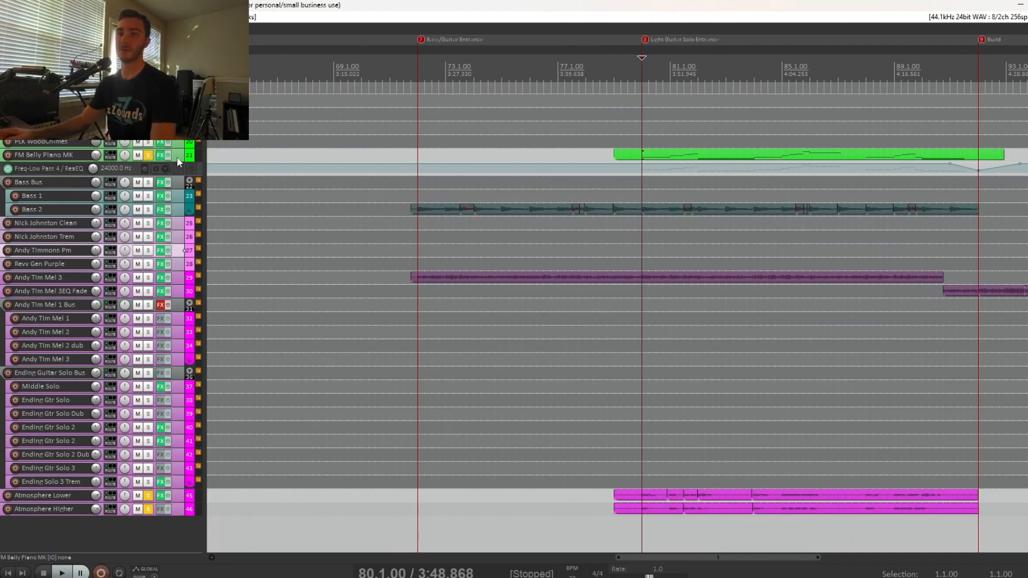
View the SynthMaster Player instrument on FM Belly Piano MK, close it, and play the soloed tracks from 80.1.00.
left_click(160, 155)
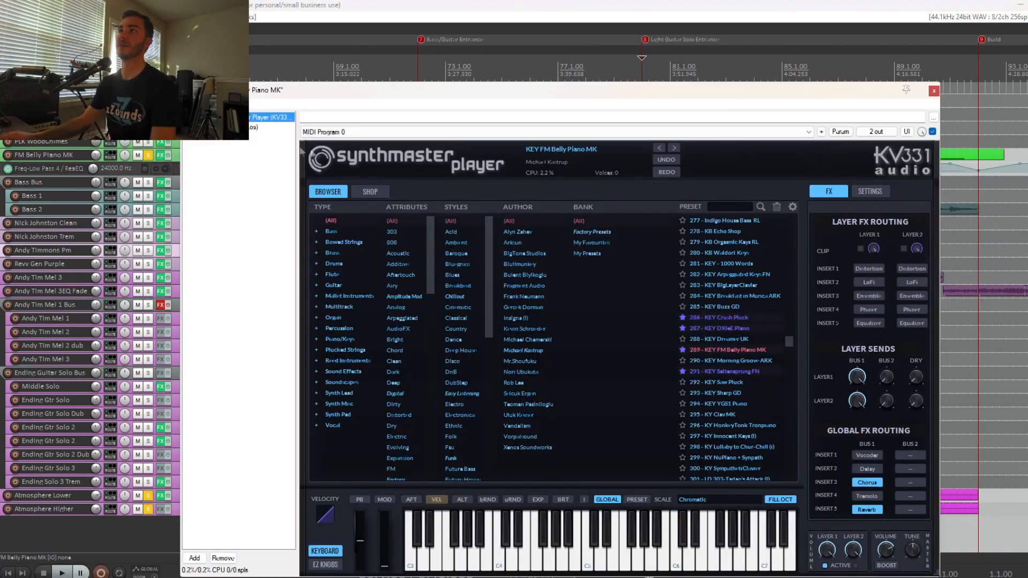
left_click(933, 92)
key("space")
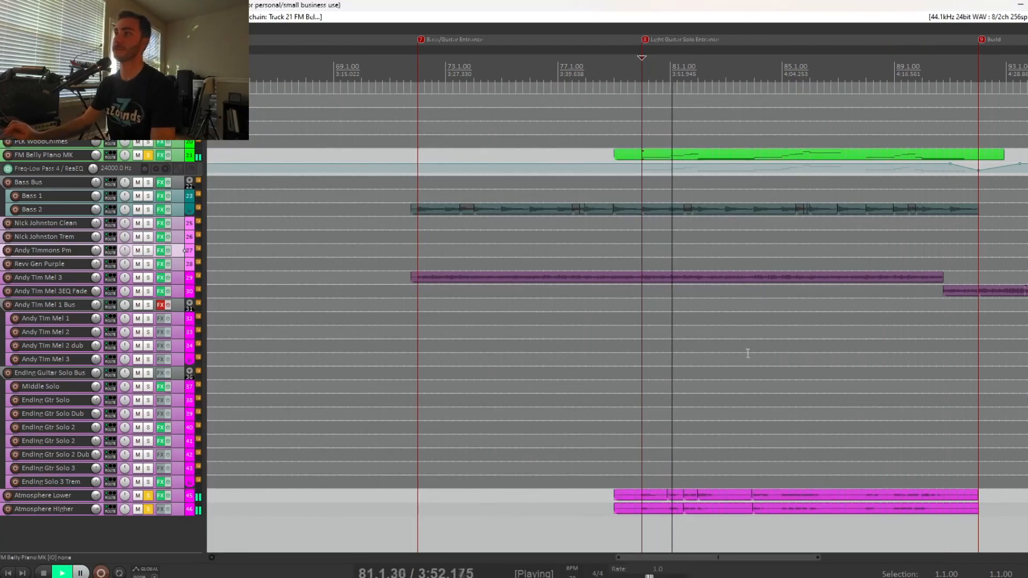
Unsolo all three tracks, listen to the full mix of the Light Guitar Solo Entrance section, and stop playback.
left_click(149, 154)
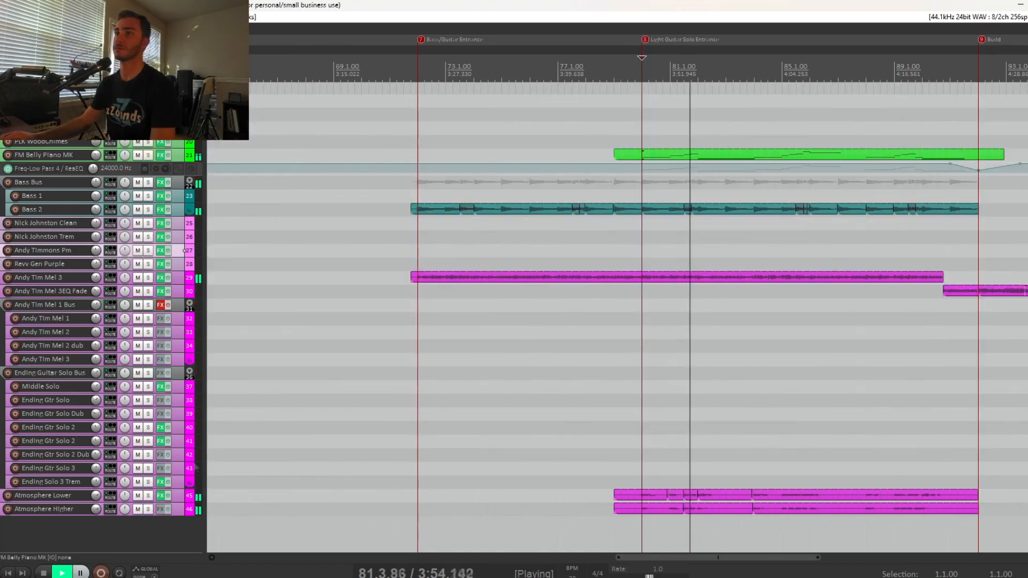
scroll(107, 322, "up", 5)
scroll(553, 348, "down", 3)
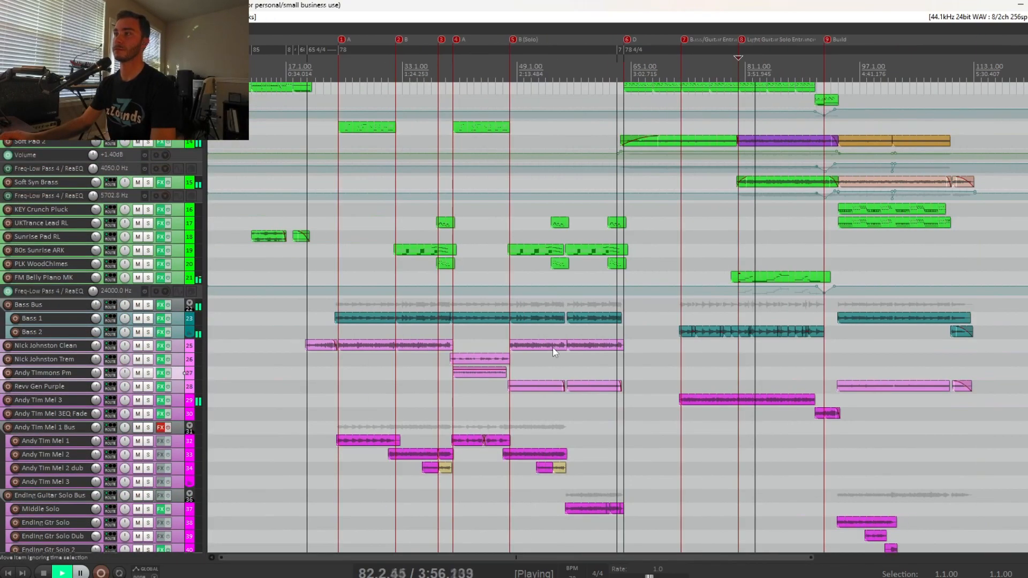
scroll(553, 348, "up", 1)
scroll(648, 347, "up", 2)
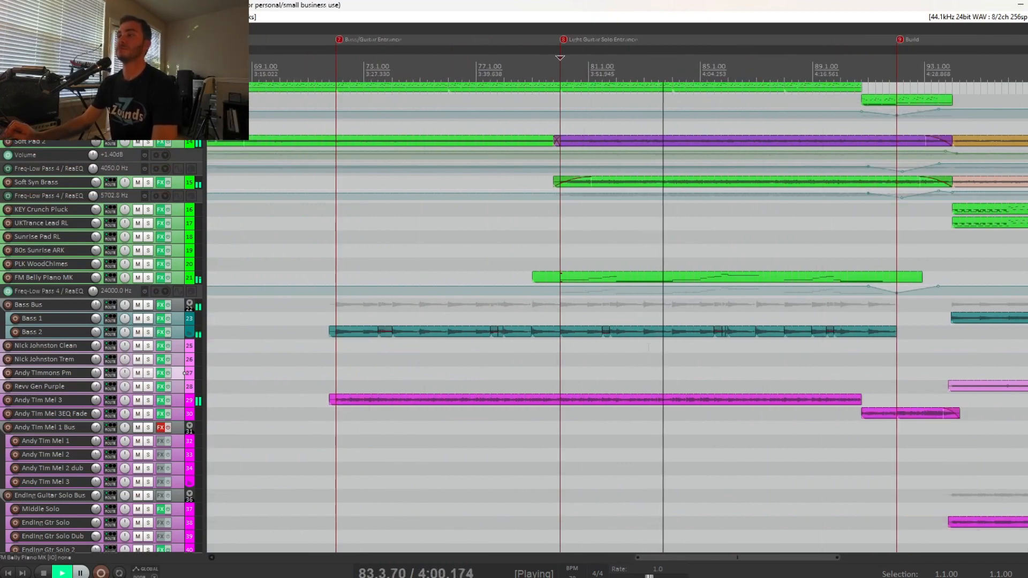
key("space")
Place the edit cursor at 91.1.00, just before the Build marker.
left_click(861, 360)
left_click(608, 373)
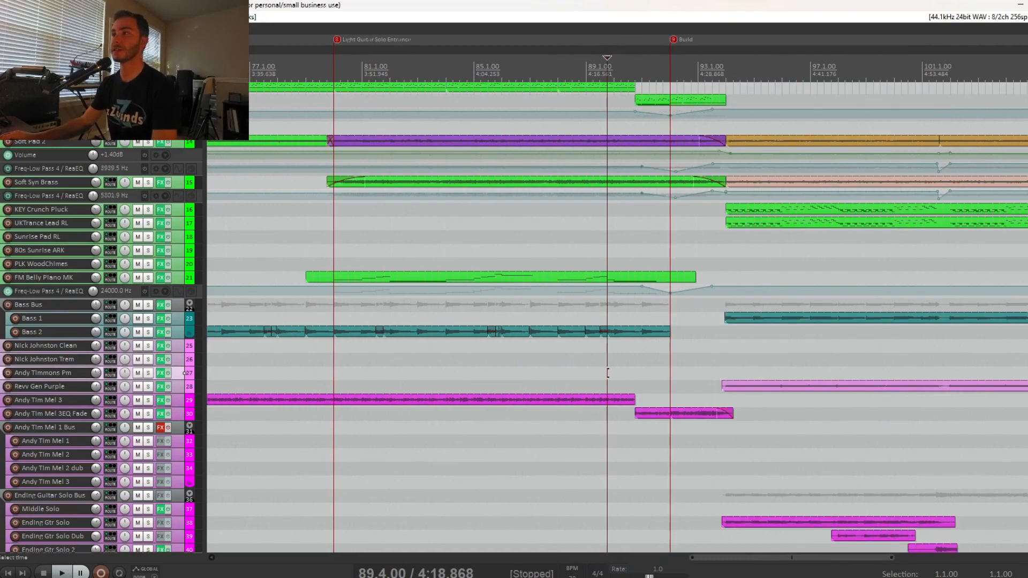
left_click(642, 373)
scroll(642, 373, "up", 1)
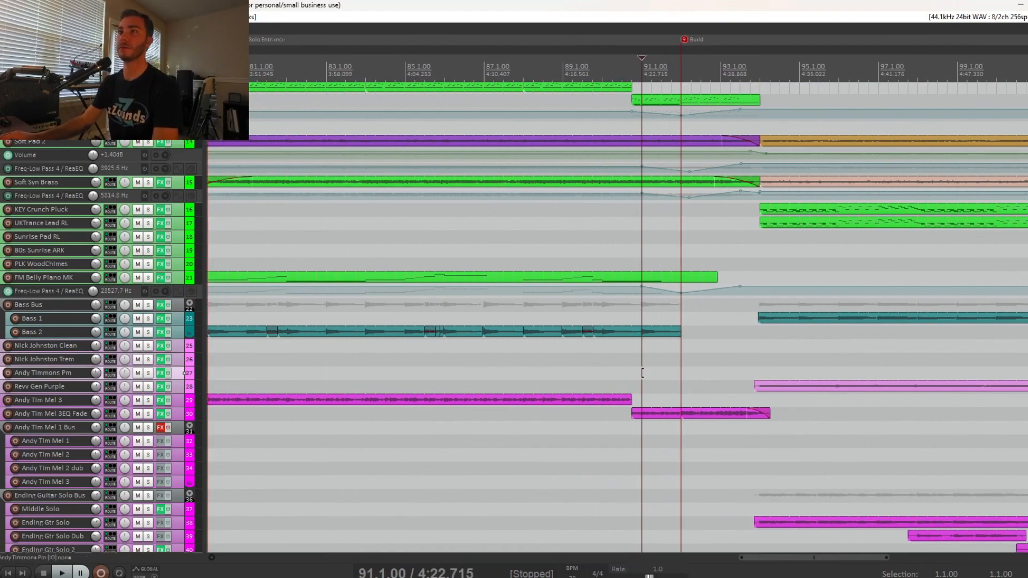
View the ReaEQ low-pass curve on Grand Piano EQ Fade, then play the full mix from 91.1.00 through the Build marker.
left_click(161, 100)
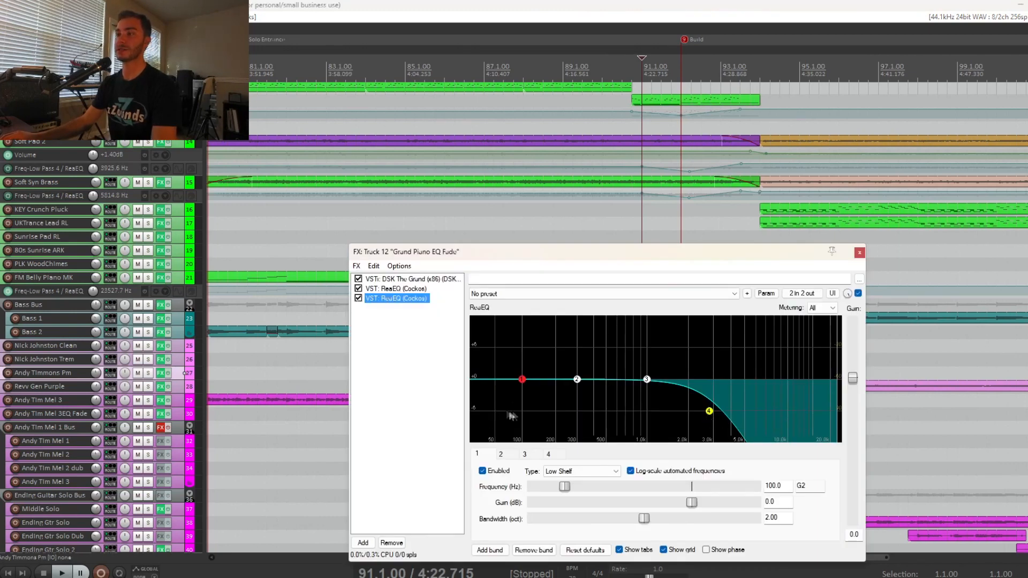
left_click(860, 253)
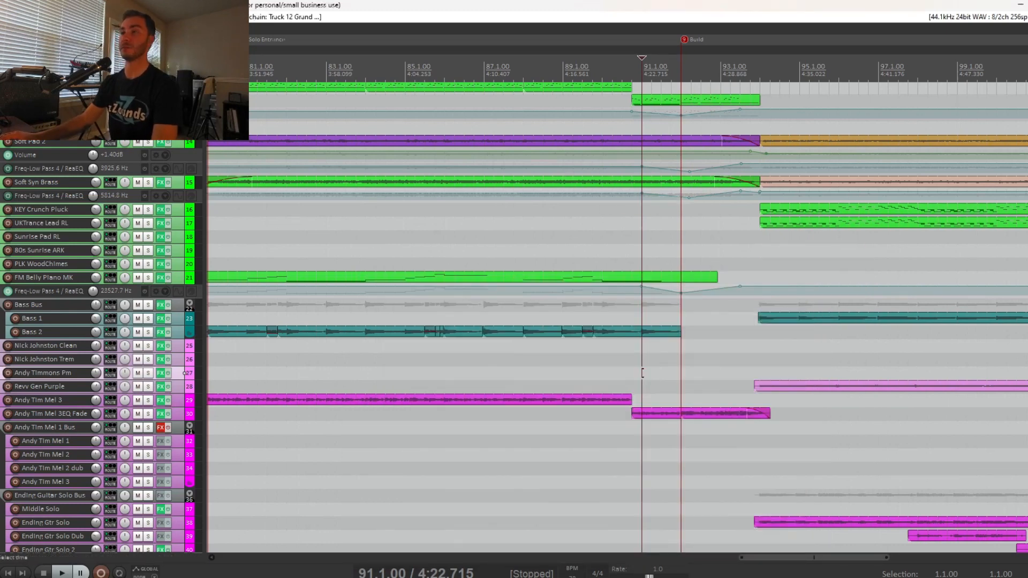
key("space")
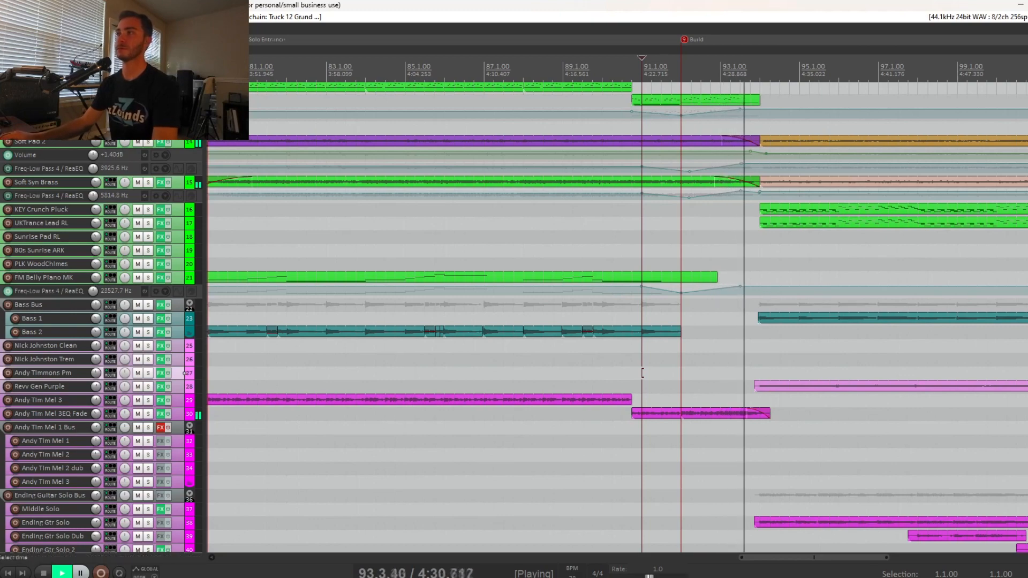
scroll(642, 373, "down", 2)
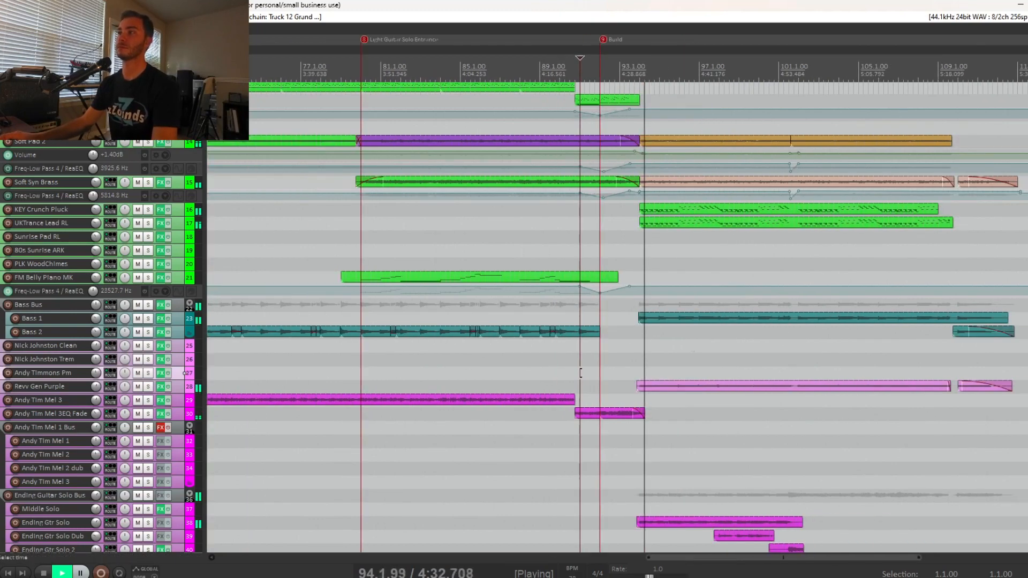
scroll(580, 373, "down", 1)
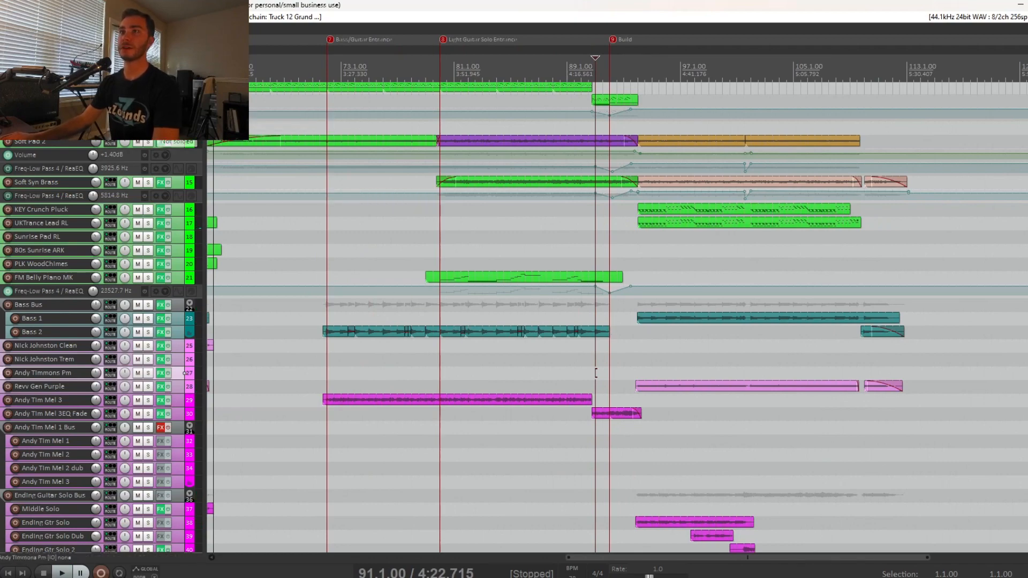
Solo the Grand Piano EQ Fade and Soft Syn Brass tracks and play them from 91.1.00.
left_click(148, 100)
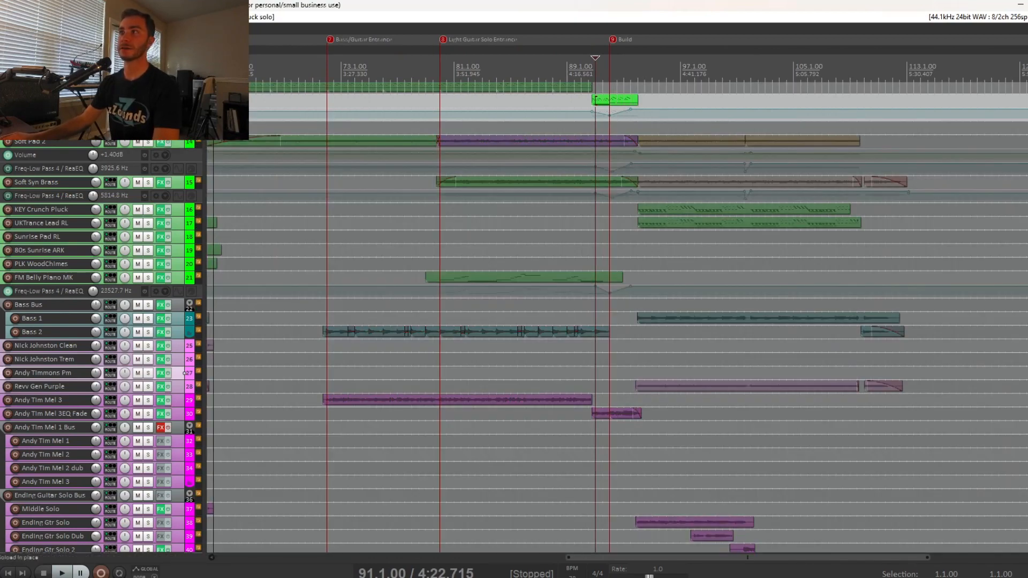
left_click(148, 182)
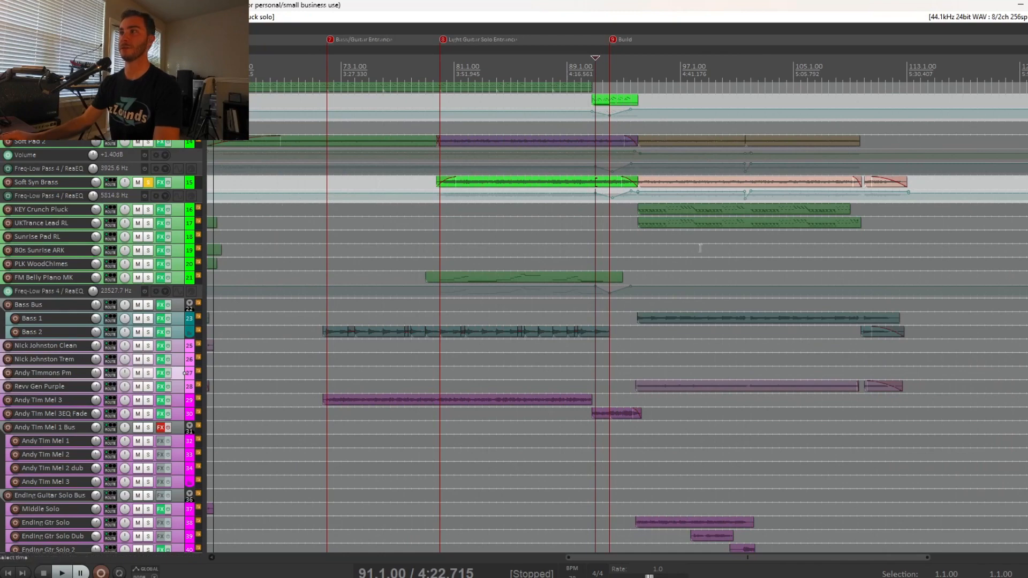
key("space")
scroll(600, 238, "up", 3)
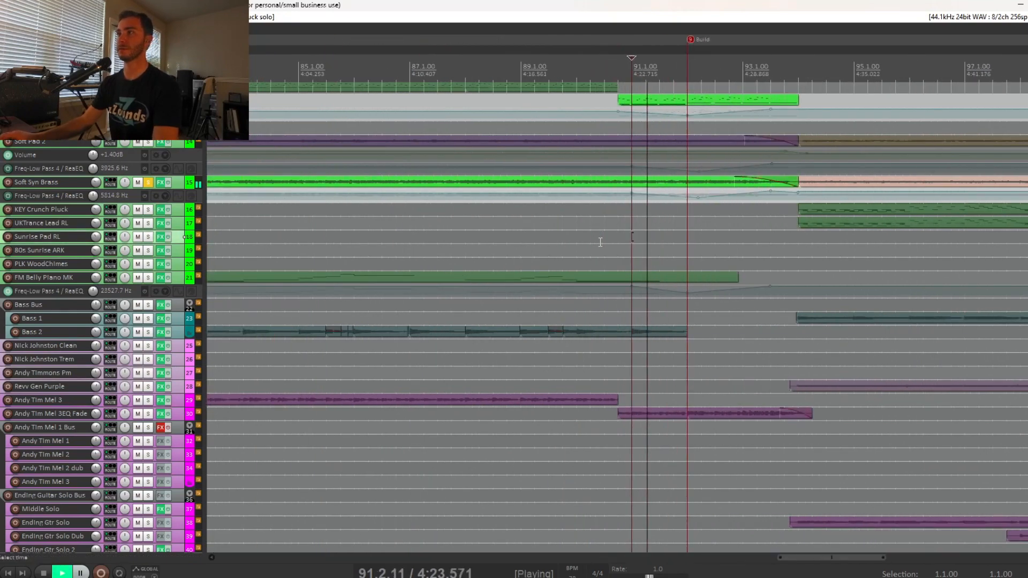
View the ReaEQ on Soft Syn Brass during playback, close it, stop, and unsolo both tracks.
left_click(160, 182)
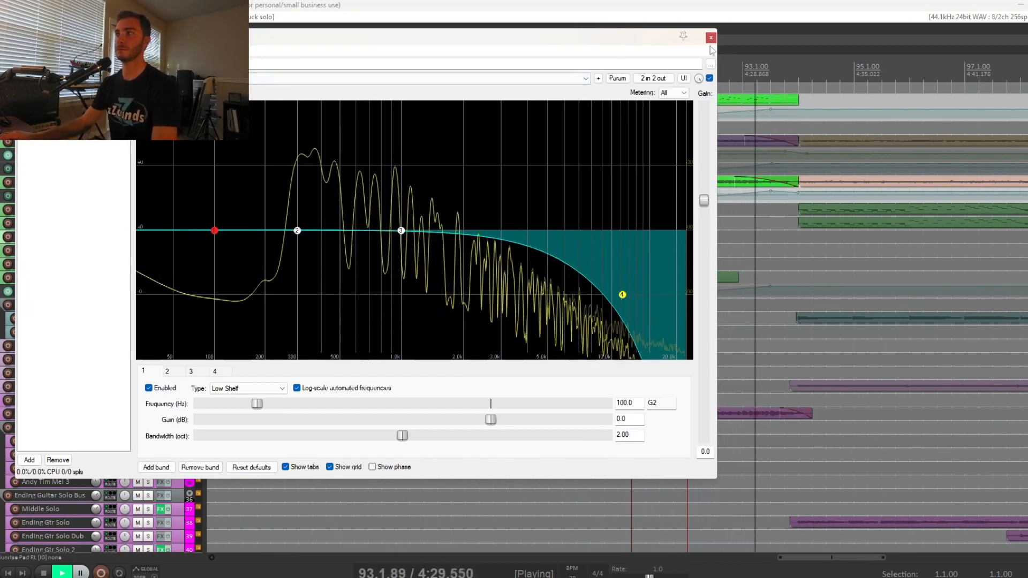
key("Escape")
left_click(149, 182)
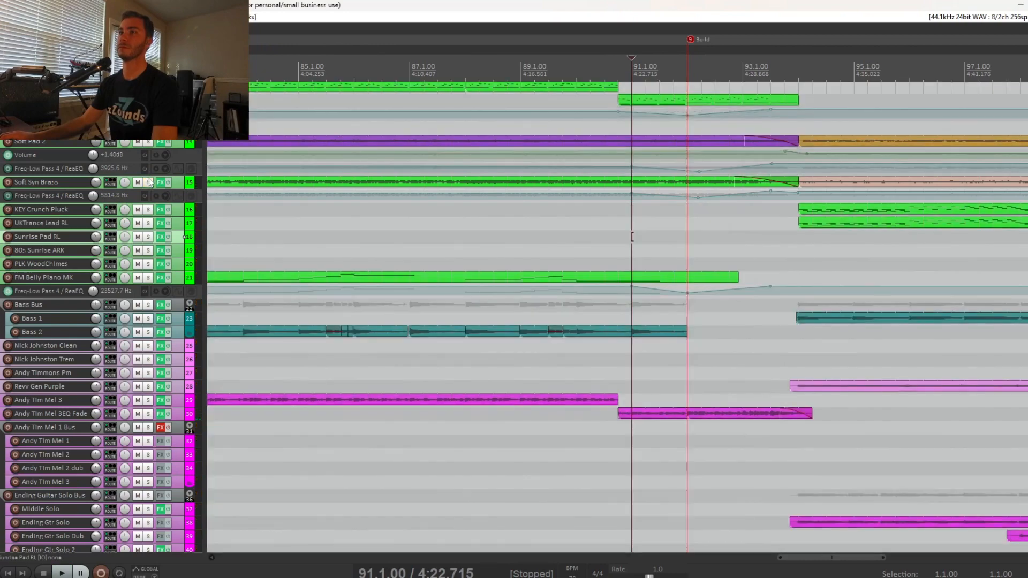
Place the edit cursor at 94.1.00, where the drums re-enter after the Build marker.
left_click(643, 263)
scroll(642, 263, "down", 4)
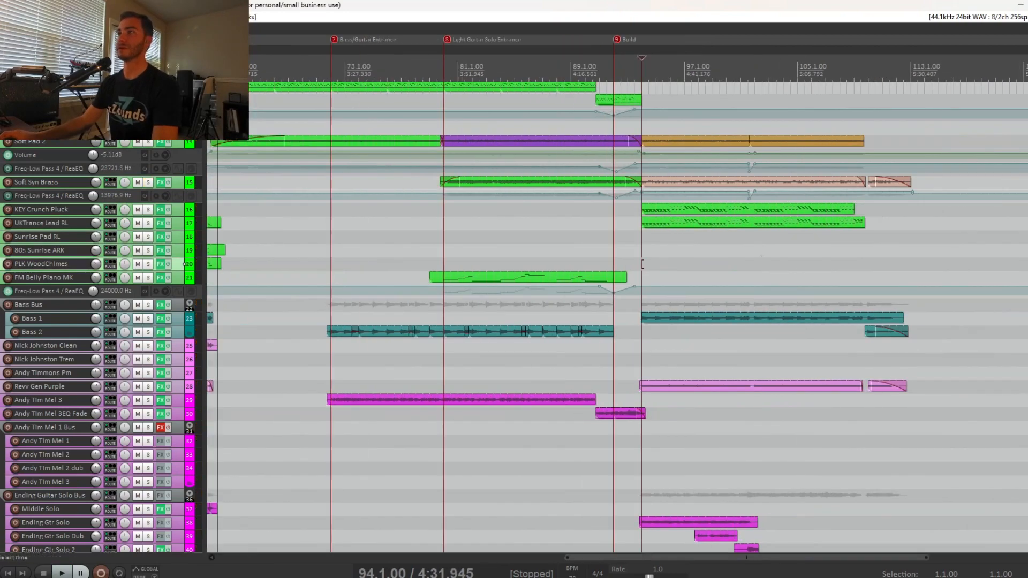
scroll(191, 252, "up", 5)
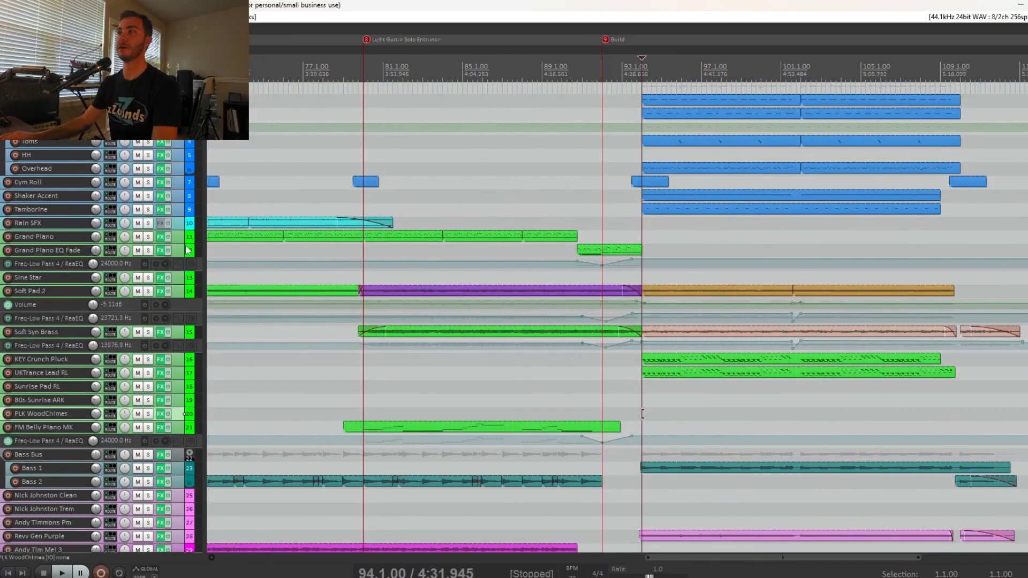
Play the full mix from 94.1.00, where the drums re-enter after the Build marker.
scroll(188, 250, "up", 1)
key("space")
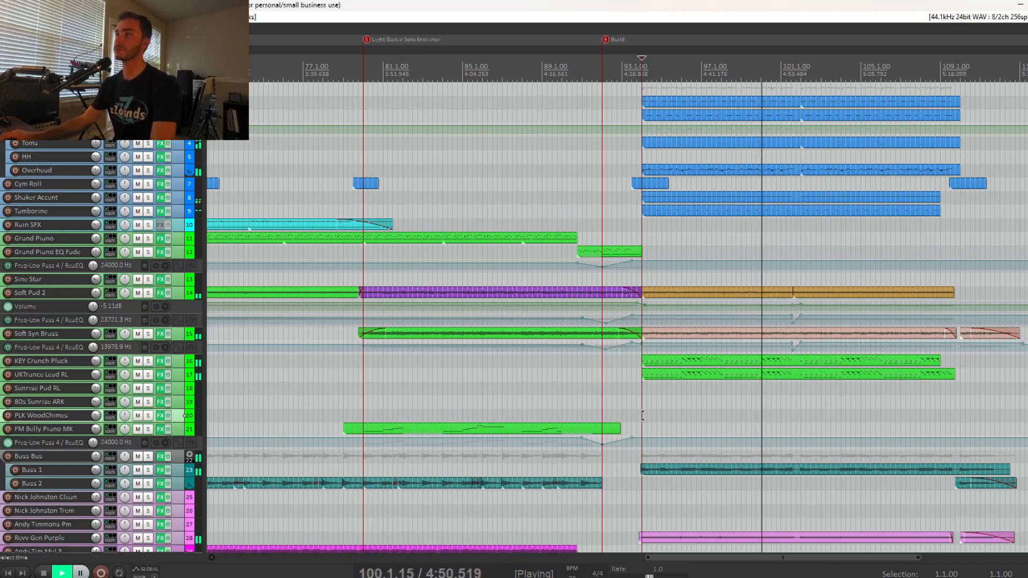
Enlarge the KEY Crunch Pluck and UKTrance Lead RL tracks to show their MIDI notes, and set the edit cursor to 94.1.00.
left_click(177, 361)
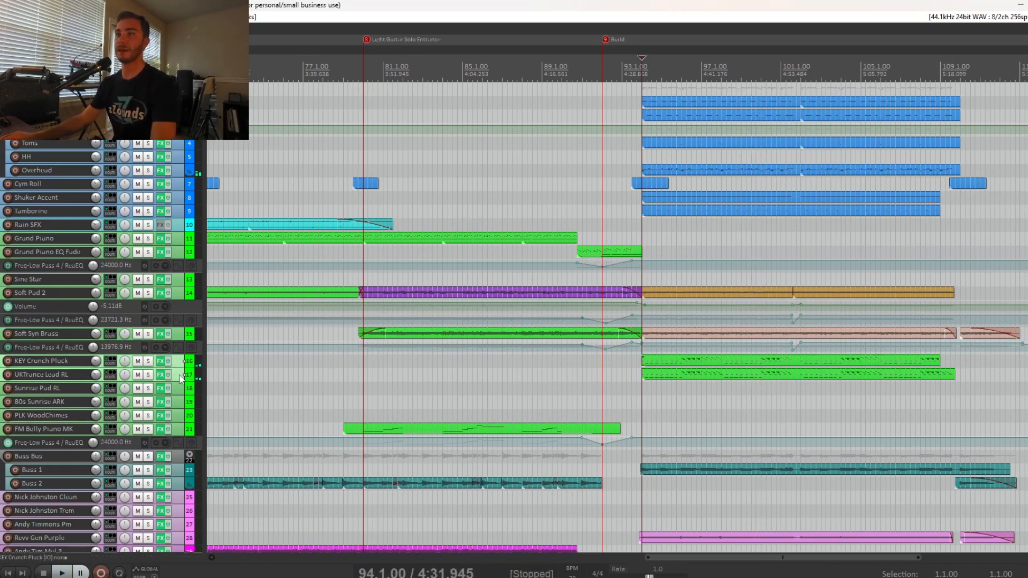
left_click_drag(178, 381, 178, 424)
left_click_drag(178, 368, 178, 426)
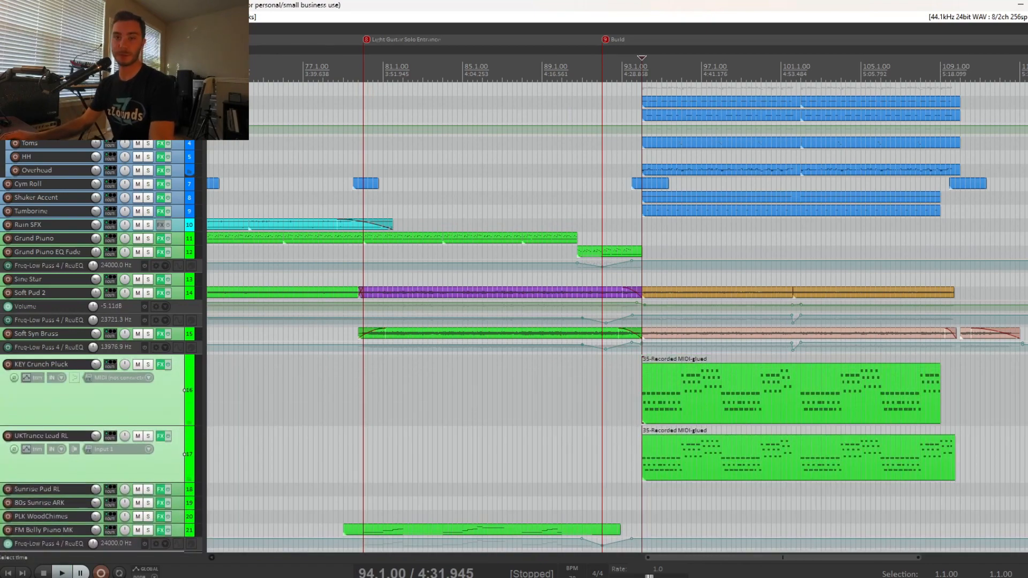
left_click(647, 503)
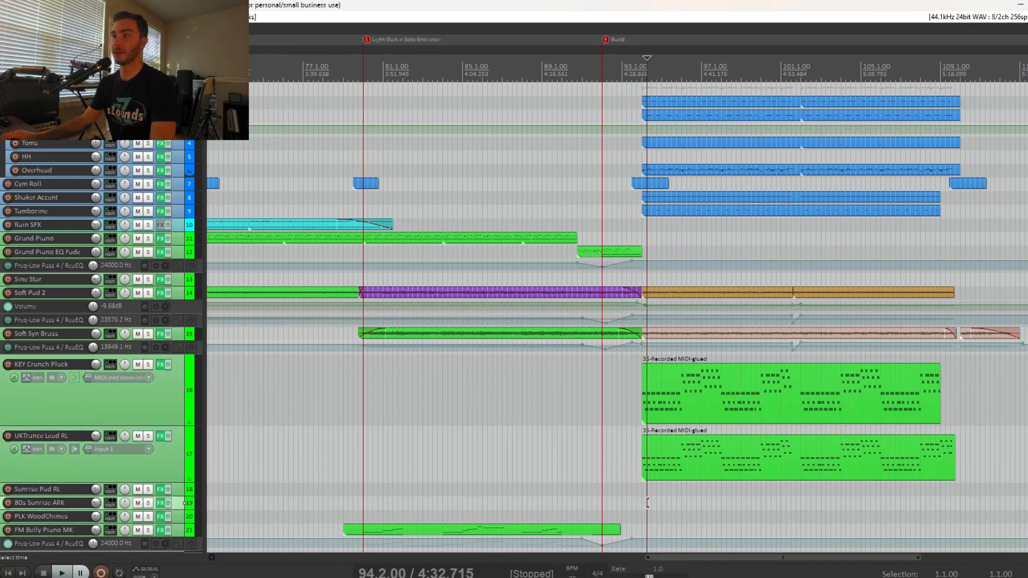
left_click(643, 489)
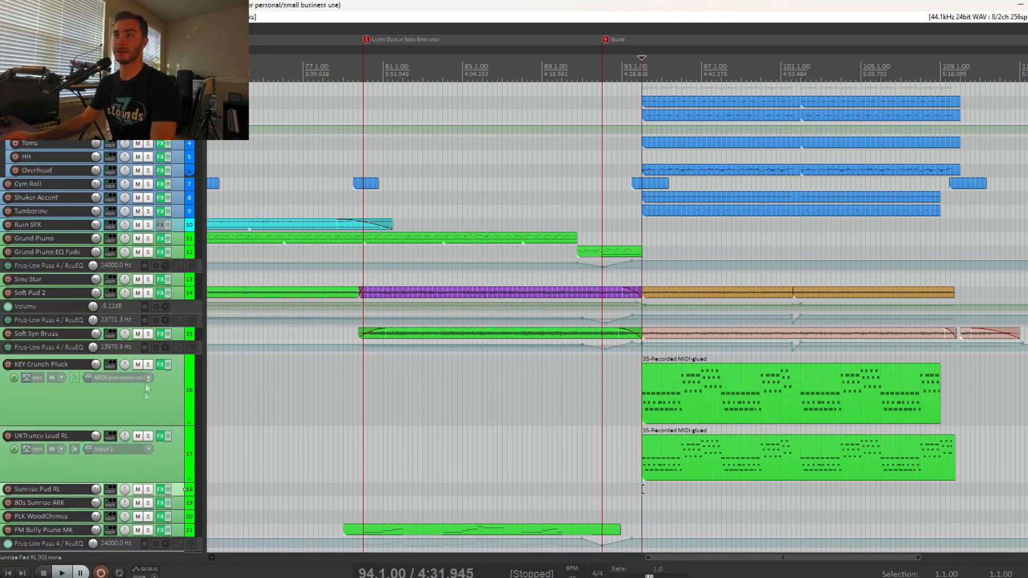
Solo KEY Crunch Pluck and UKTrance Lead RL, play them from 94.1.00, and toggle their solos to hear each part alone.
left_click(149, 435)
key("space")
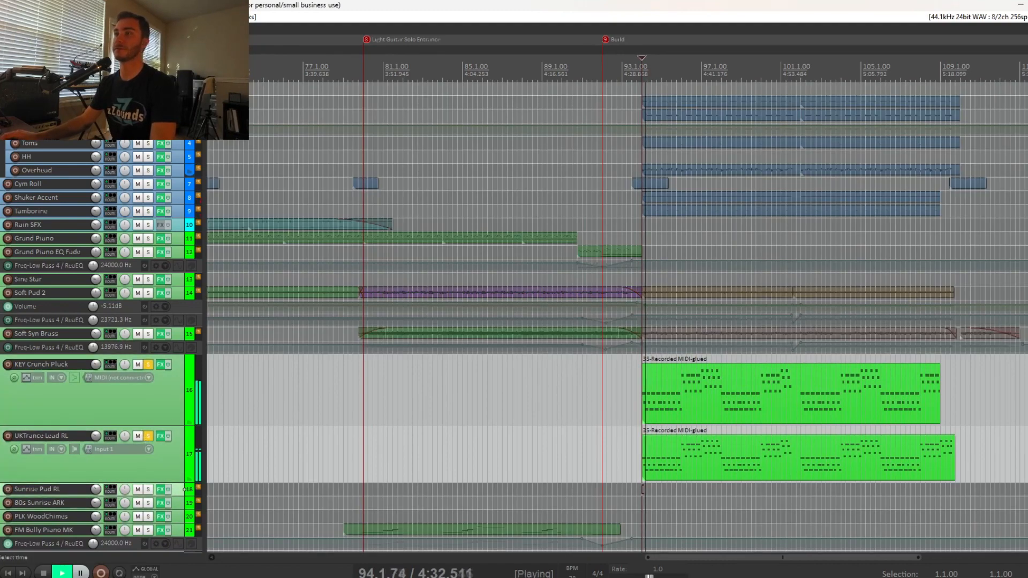
left_click(148, 436)
left_click(148, 437)
left_click(148, 365)
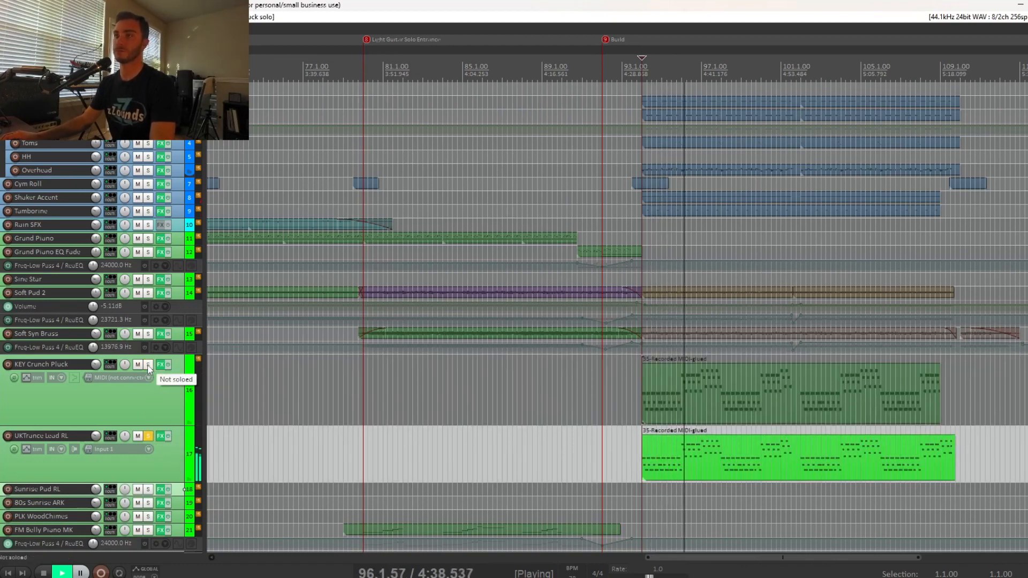
left_click(149, 368)
Stop playback, shrink the KEY Crunch Pluck and UKTrance Lead RL tracks to minimum height, and clear their solos.
key("space")
left_click_drag(175, 426, 175, 369)
left_click_drag(173, 424, 173, 382)
left_click(149, 360)
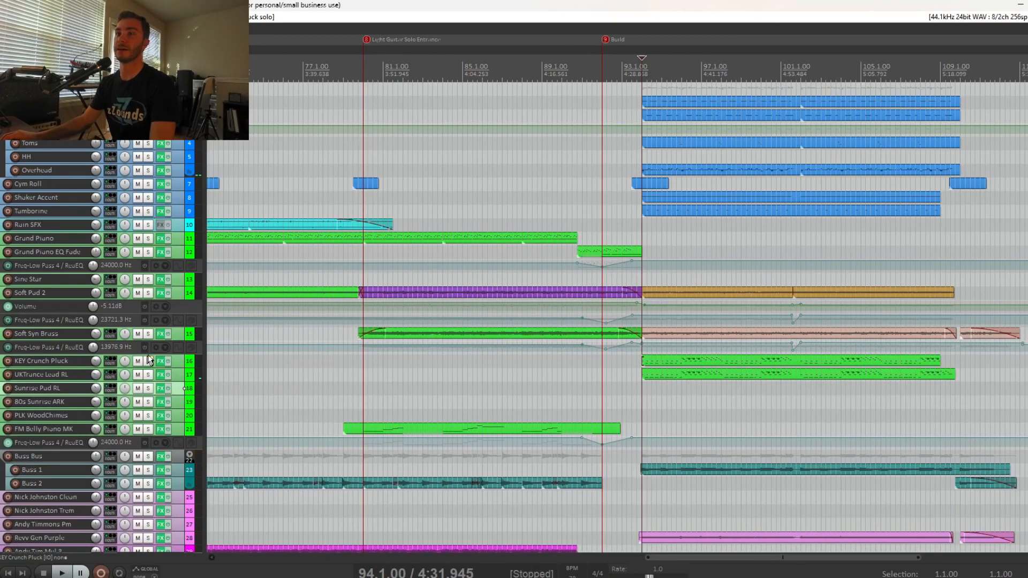
Play the full mix from 94.1.00 while viewing the bass and guitar tracks.
key("space")
scroll(182, 405, "down", 4)
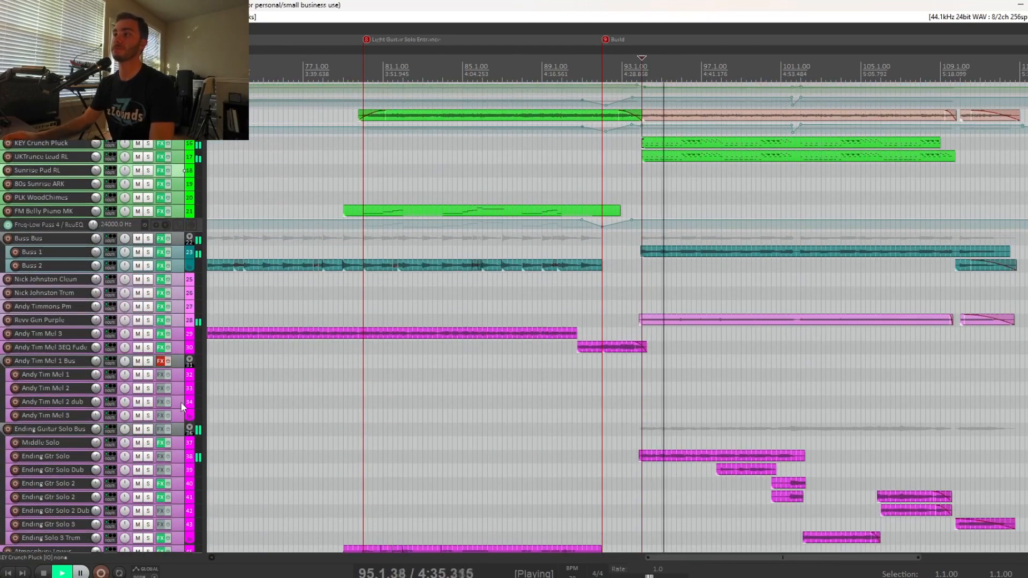
scroll(182, 407, "down", 1)
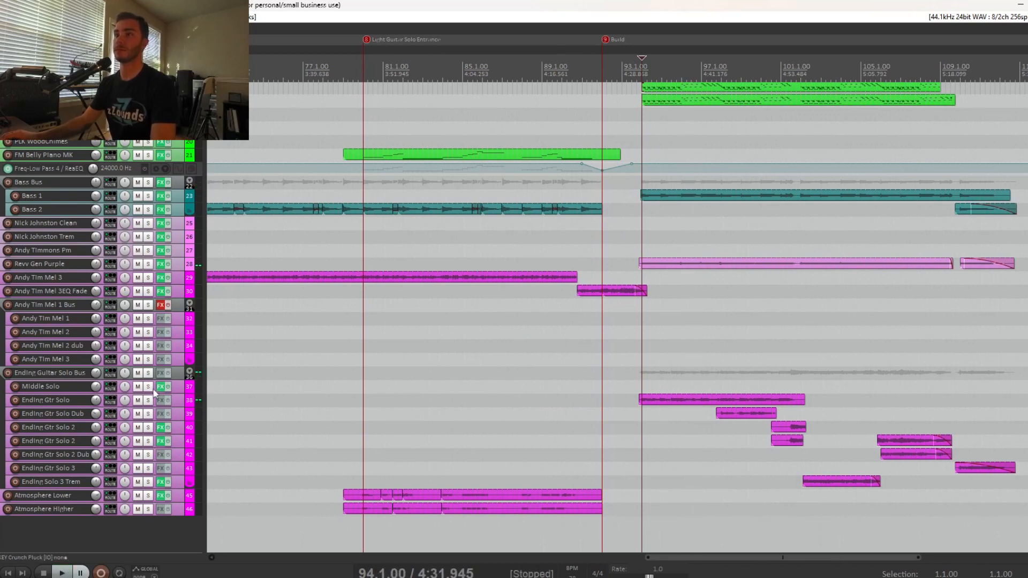
Solo Ending Gtr Solo and Ending Gtr Solo Dub and play them from 97.4.00, where the dub enters.
left_click_drag(148, 400, 149, 417)
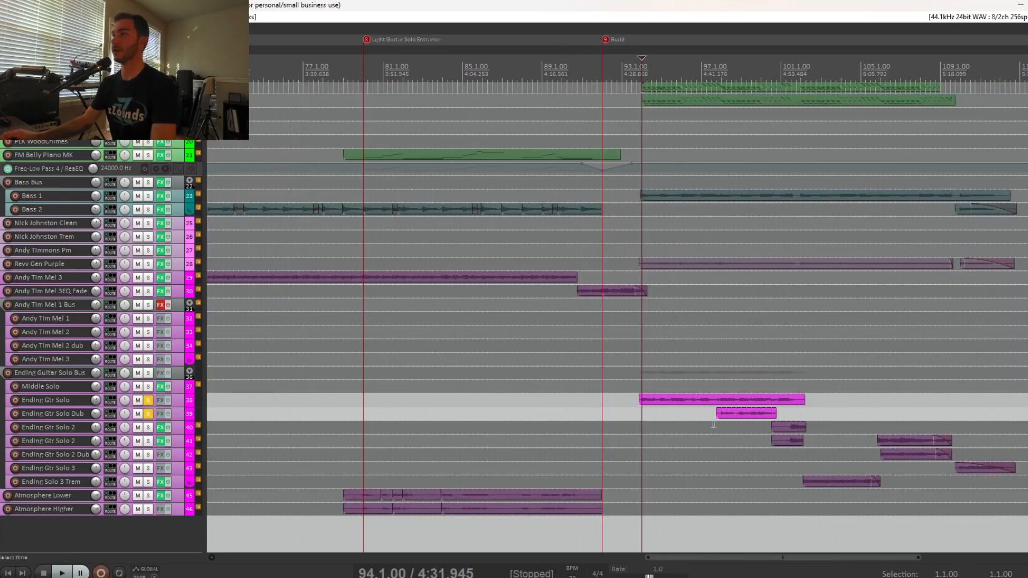
left_click(717, 442)
scroll(723, 441, "up", 2)
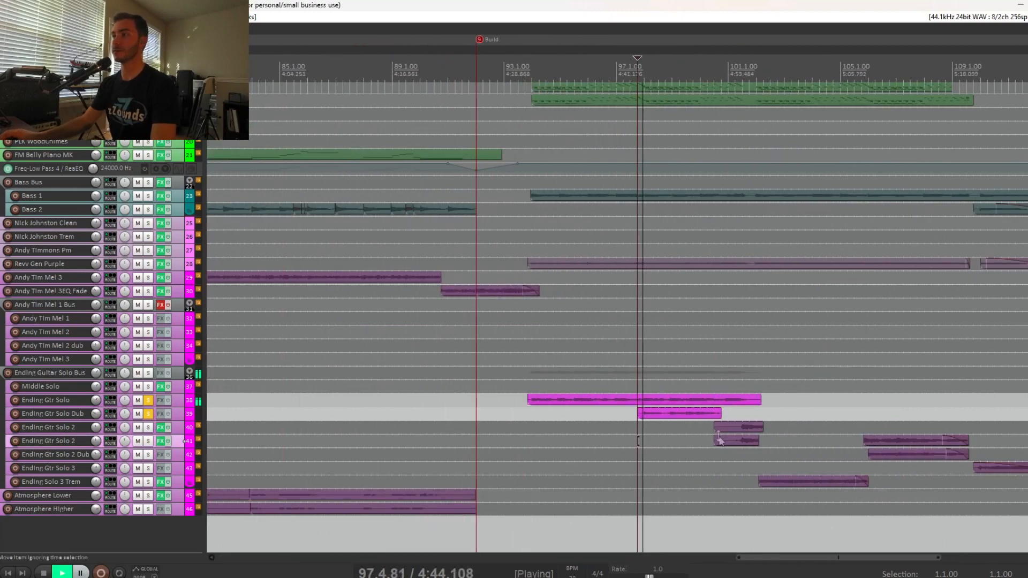
Unsolo Ending Gtr Solo to hear the dub alone, solo it again, and stop playback.
left_click(148, 400)
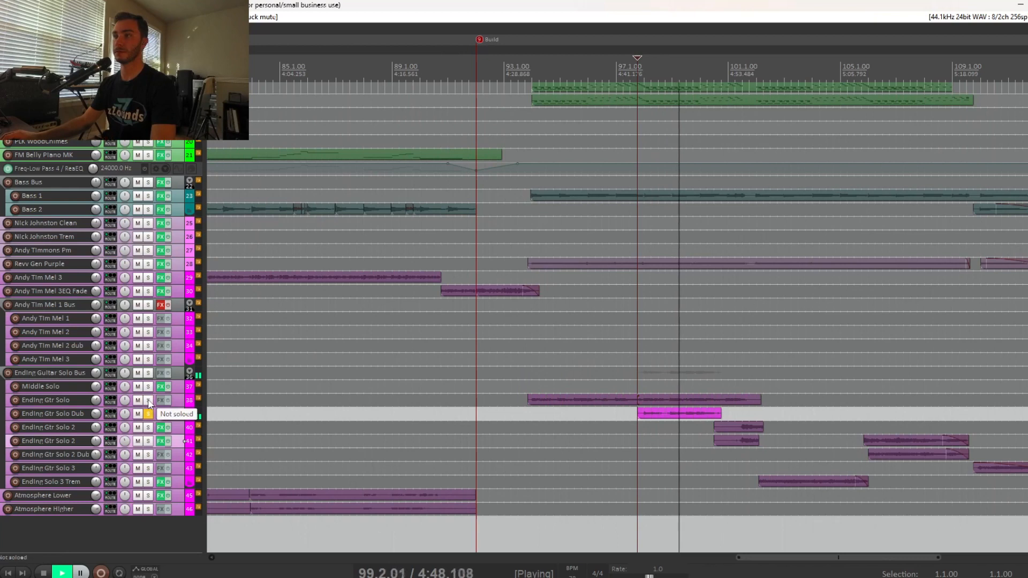
left_click(148, 401)
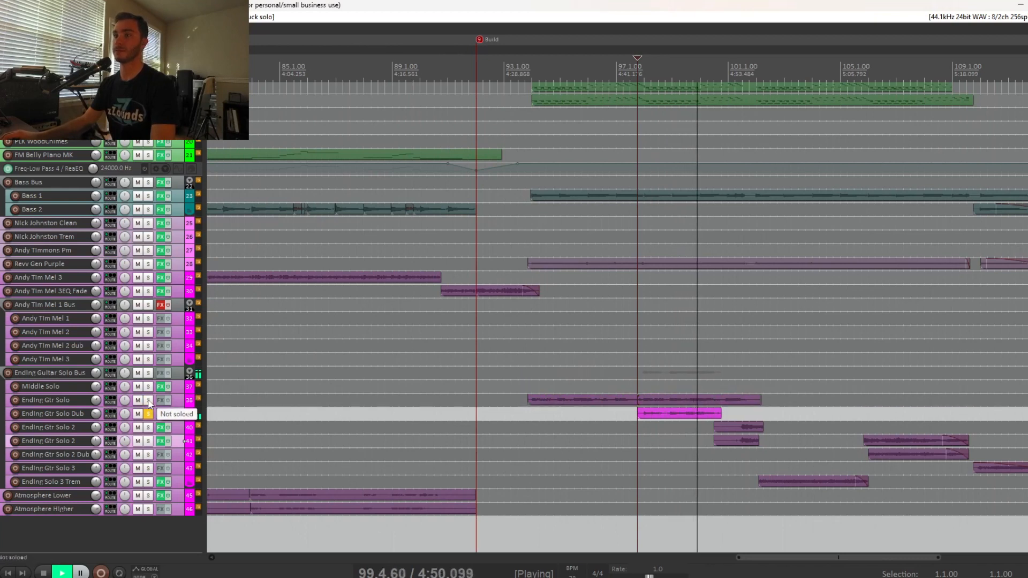
key("space")
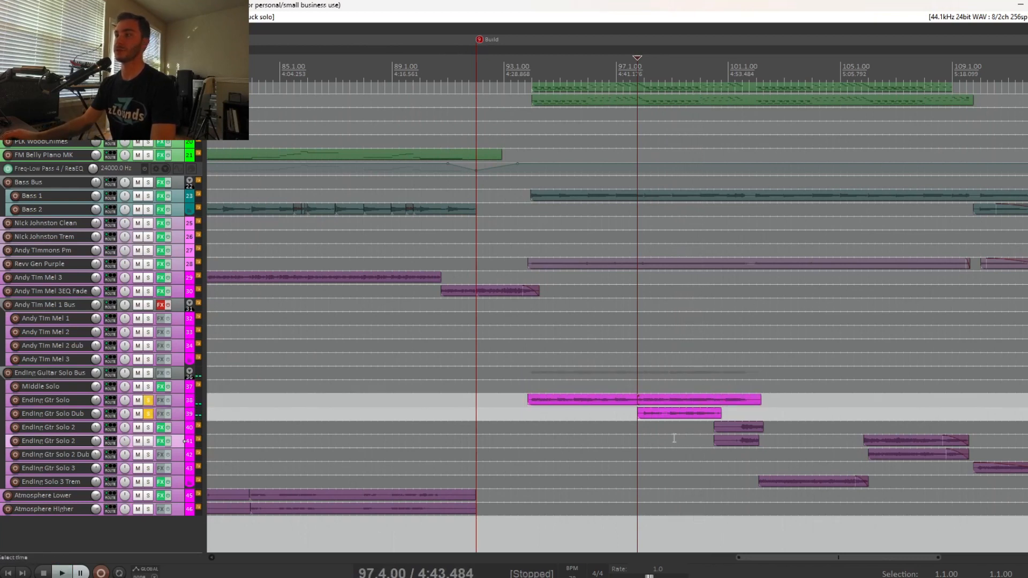
Play Ending Gtr Solo and its dub together from 99.1.00, stop, and clear both solos.
key("space")
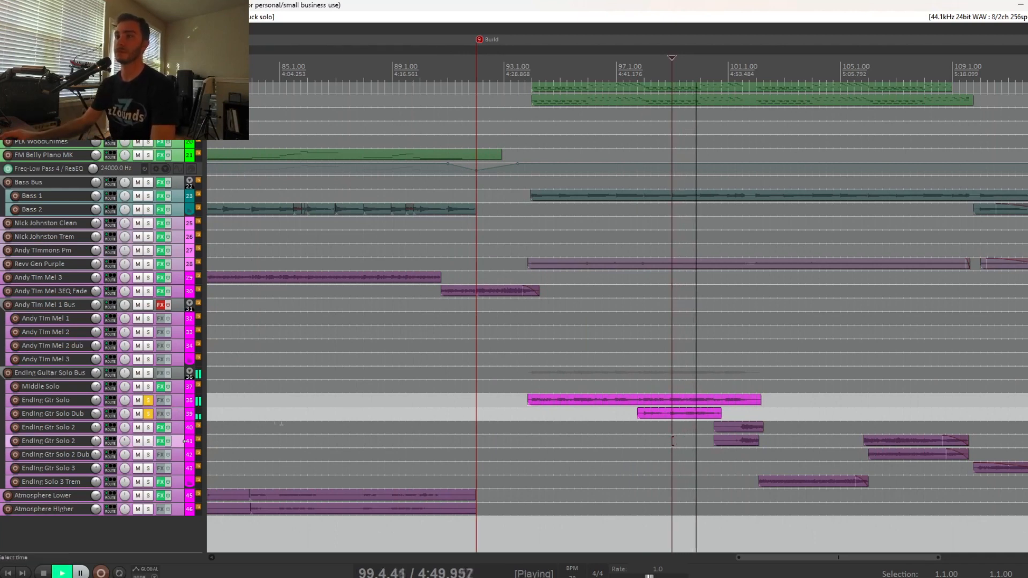
key("space")
left_click(149, 401)
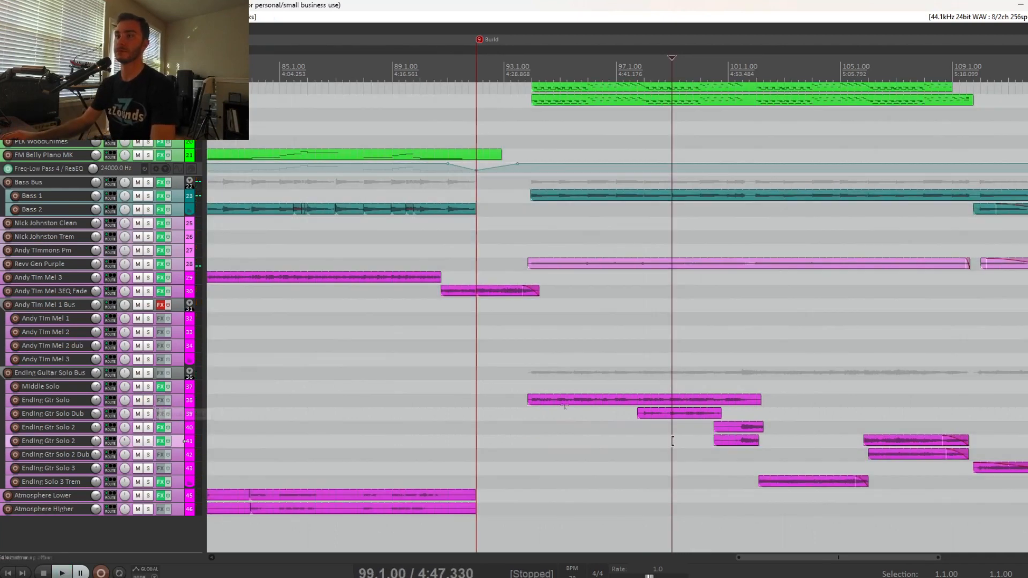
Set the edit cursor to 101.3.00, at the filter dip on Soft Pad 2 and Soft Syn Brass, and play the full mix.
left_click(735, 468)
scroll(690, 269, "up", 6)
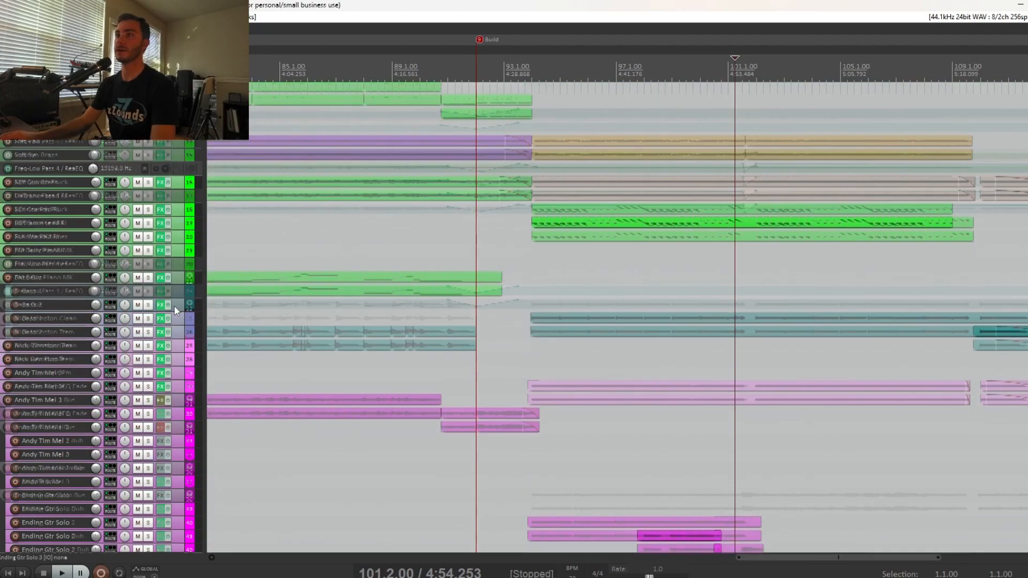
left_click(742, 304)
scroll(742, 305, "down", 2)
scroll(742, 305, "up", 6)
scroll(664, 271, "up", 2)
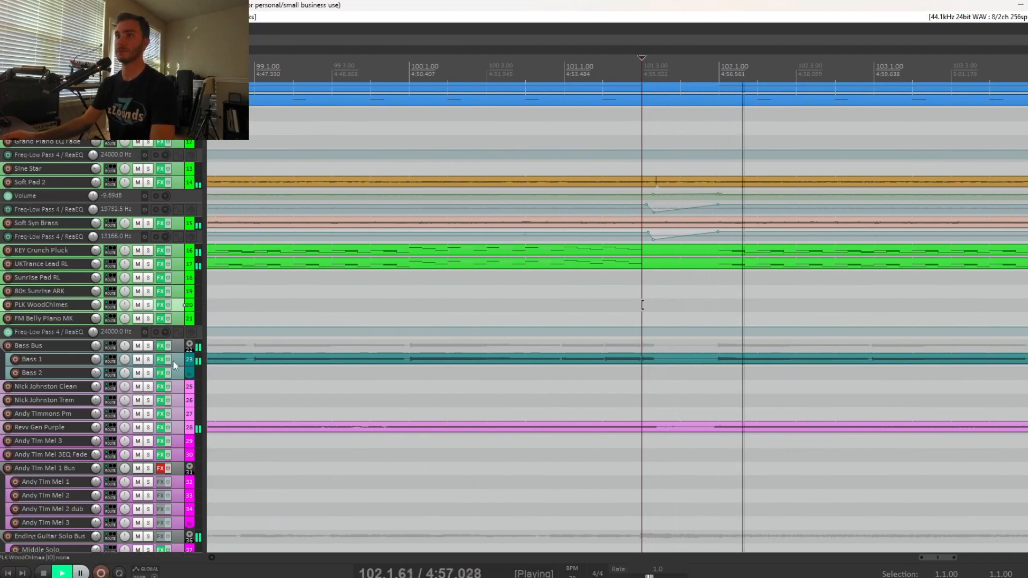
Solo the two Ending Gtr Solo 2 tracks and play them from 101.3.00.
key("space")
scroll(178, 359, "down", 5)
key("space")
key("space")
left_click_drag(149, 429, 148, 442)
key("space")
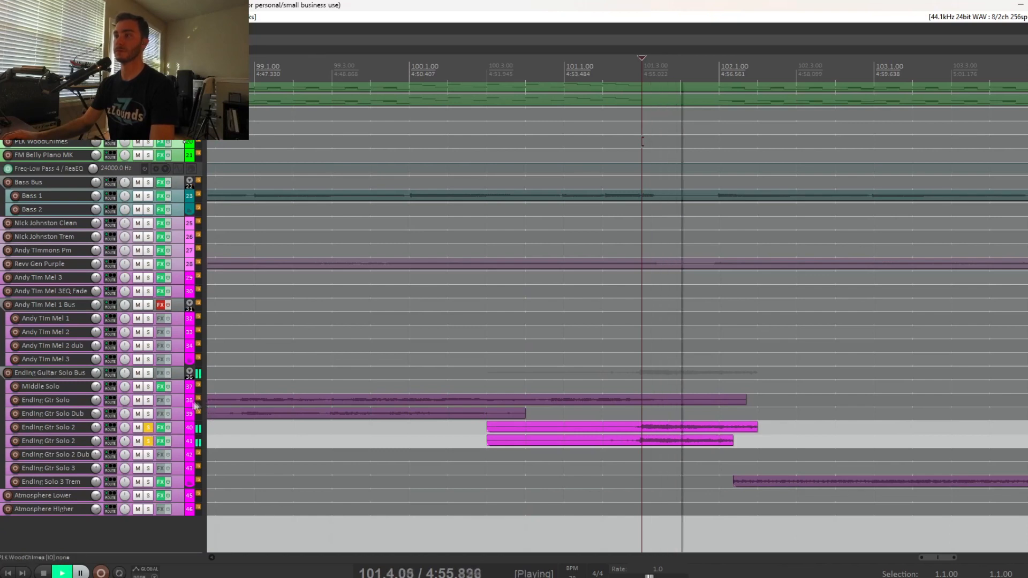
View the ReaEQ on the first Ending Gtr Solo 2 track during playback, close it, and unsolo both Ending Gtr Solo 2 tracks.
key("space")
left_click(160, 428)
key("space")
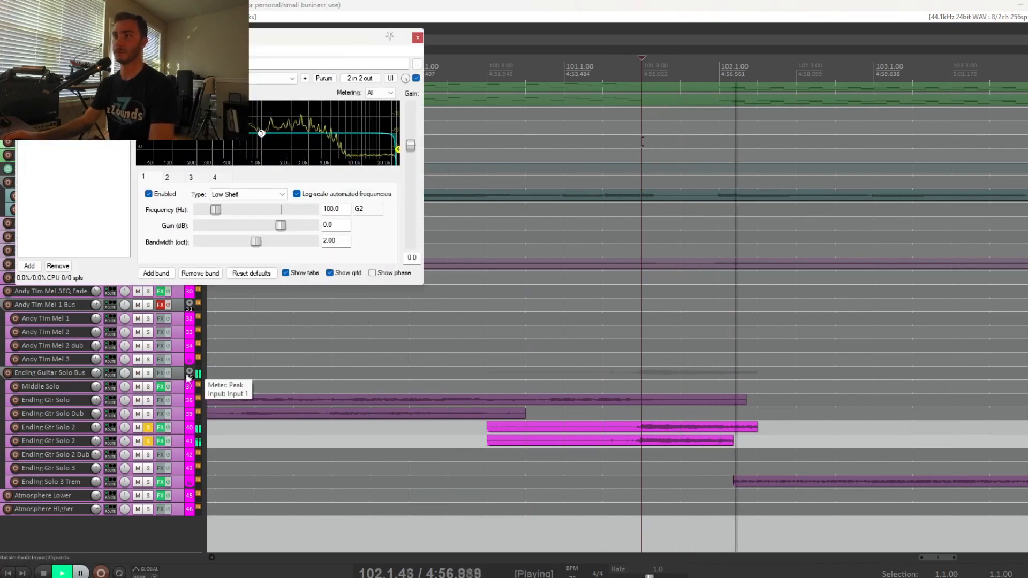
key("space")
left_click_drag(148, 428, 148, 440)
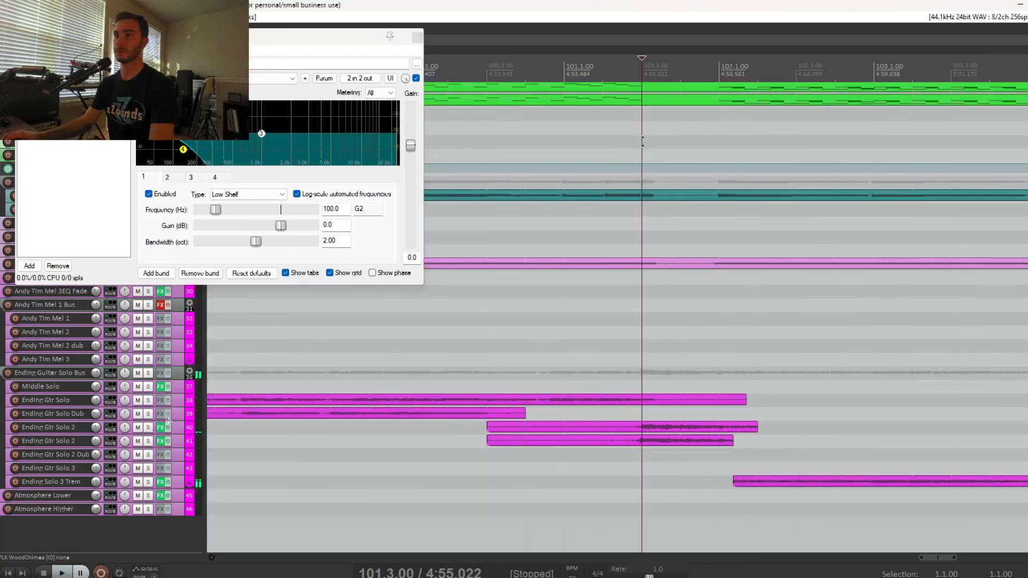
left_click(417, 38)
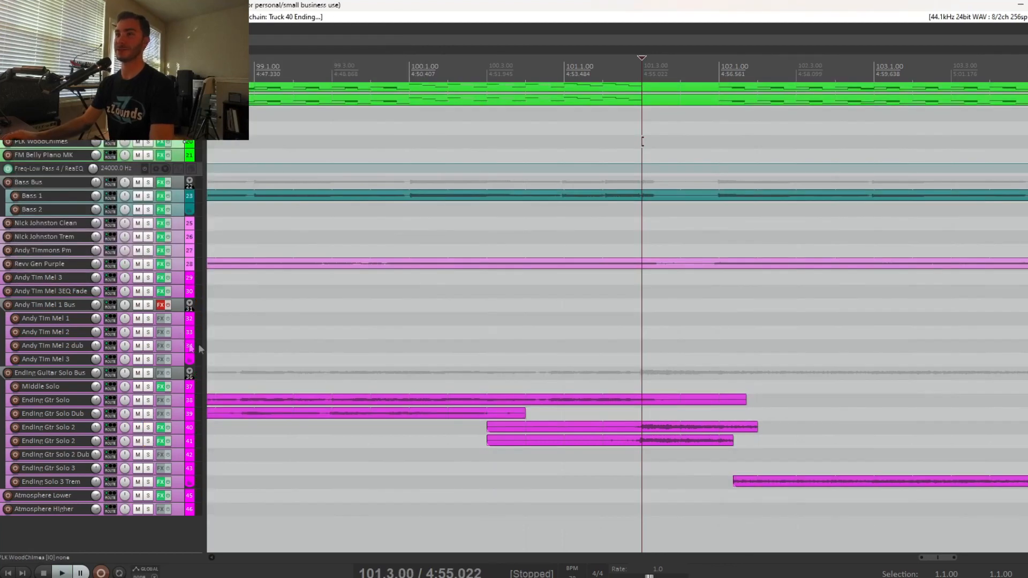
Play the full mix from 101.3.00 through the song's ending, viewing the synth, bass and guitar tracks.
key("space")
scroll(640, 141, "down", 6)
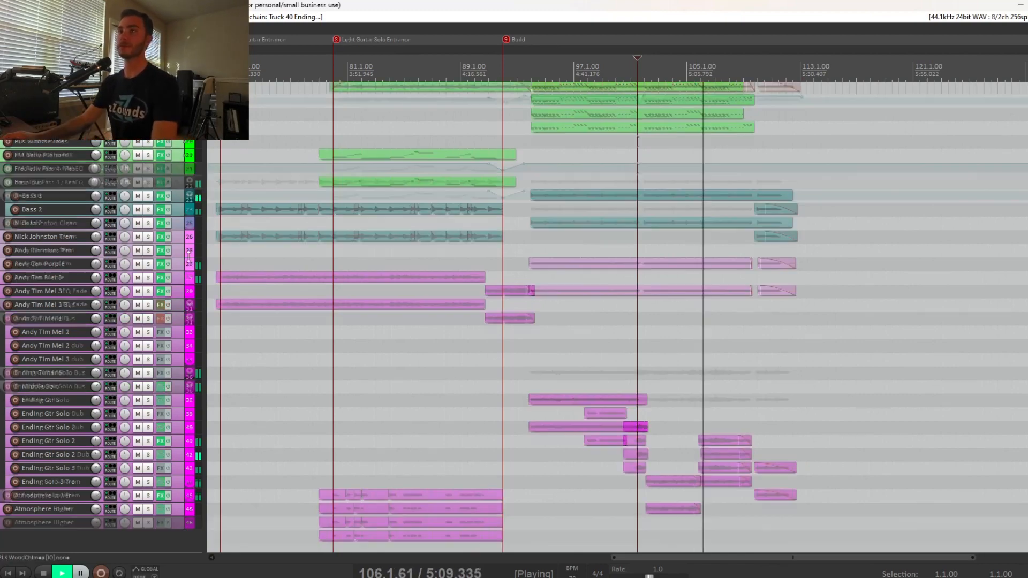
scroll(189, 257, "up", 5)
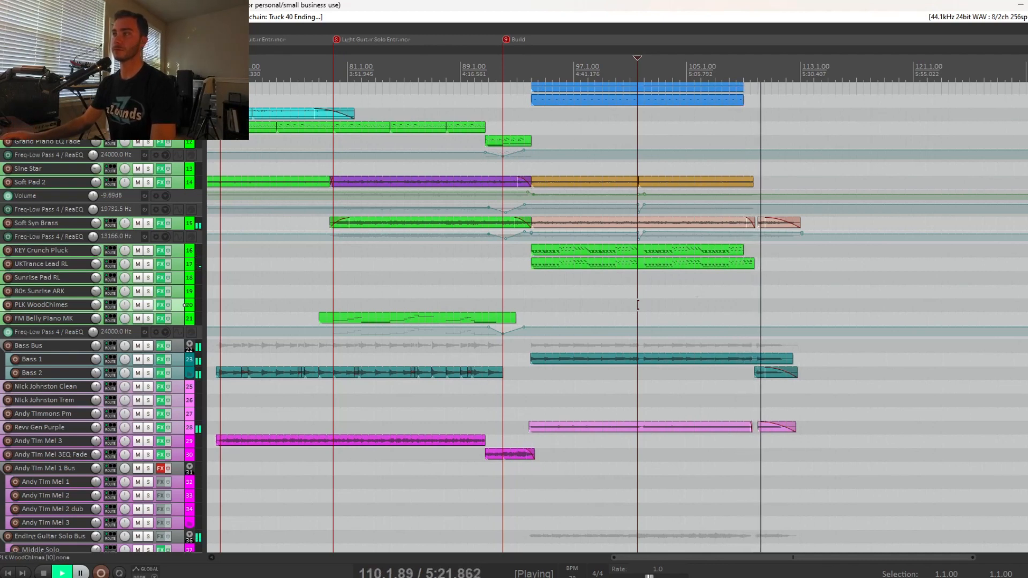
scroll(189, 310, "down", 5)
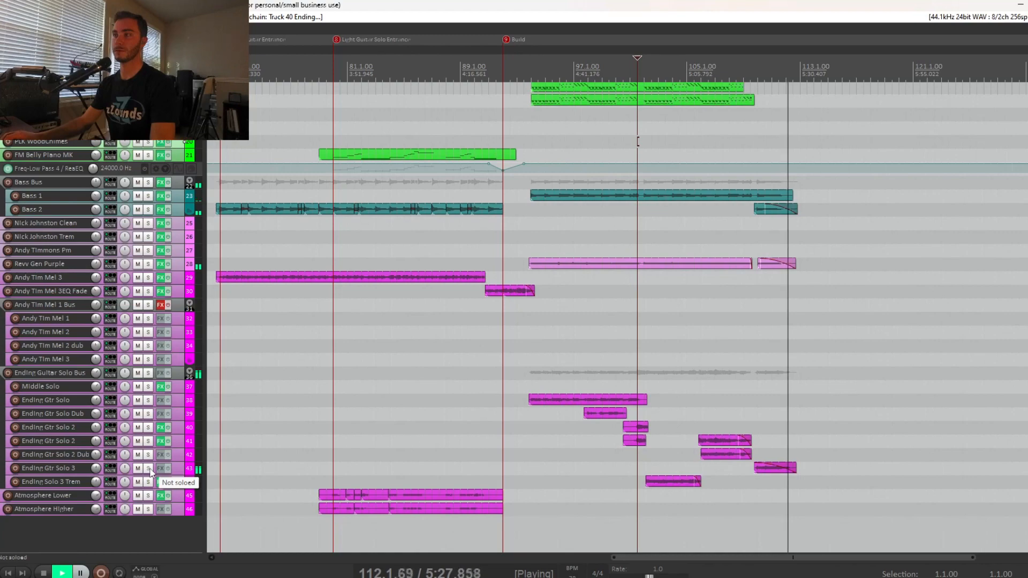
Solo Ending Gtr Solo 3, play its fading part from 110.1.00, stop, and unsolo it.
left_click(759, 493)
scroll(758, 491, "up", 5)
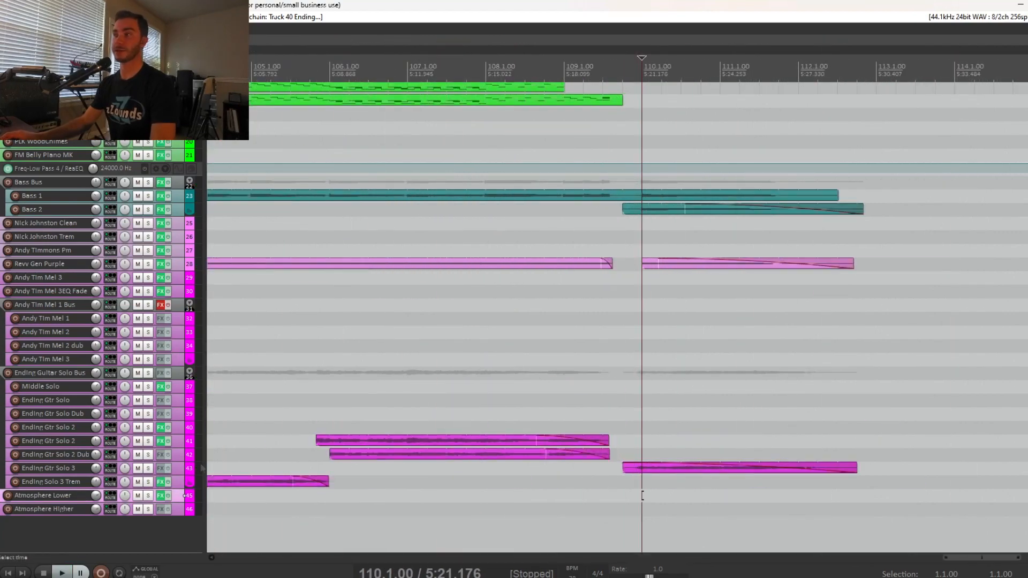
left_click(148, 468)
key("space")
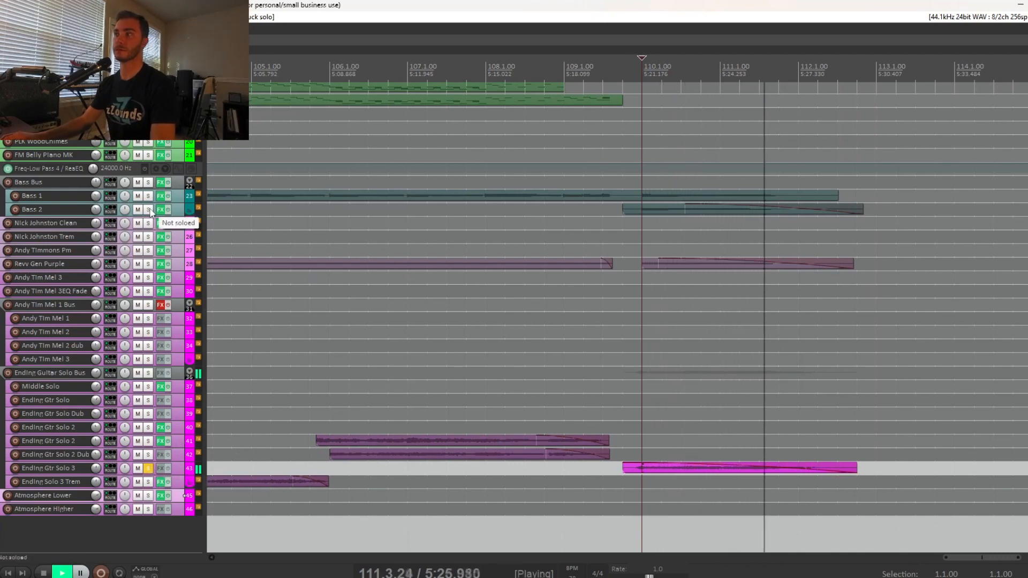
key("space")
left_click(148, 469)
Place the edit cursor at 24.1.00, at the first A marker where the drums begin.
scroll(513, 382, "down", 10)
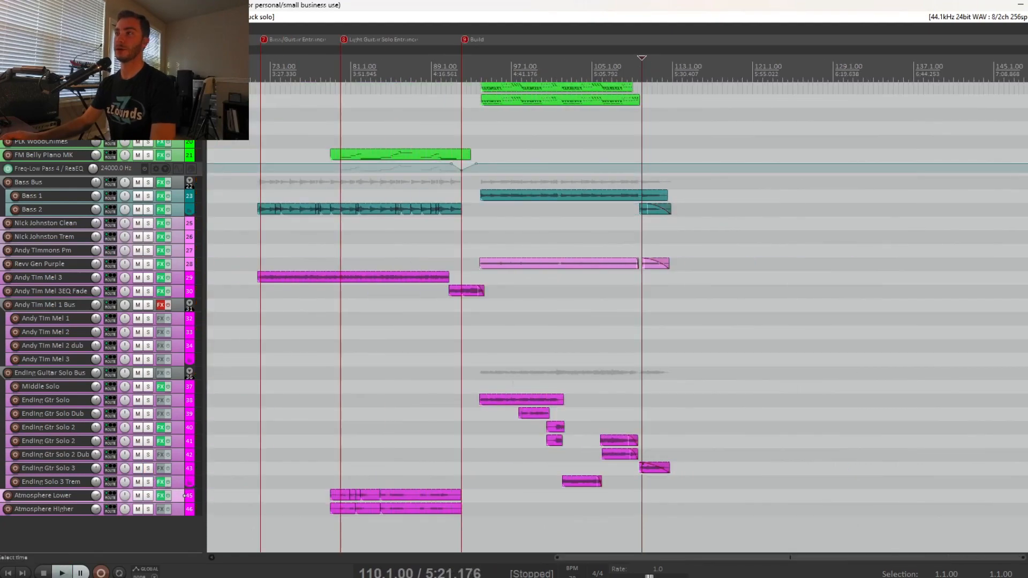
scroll(513, 383, "down", 3)
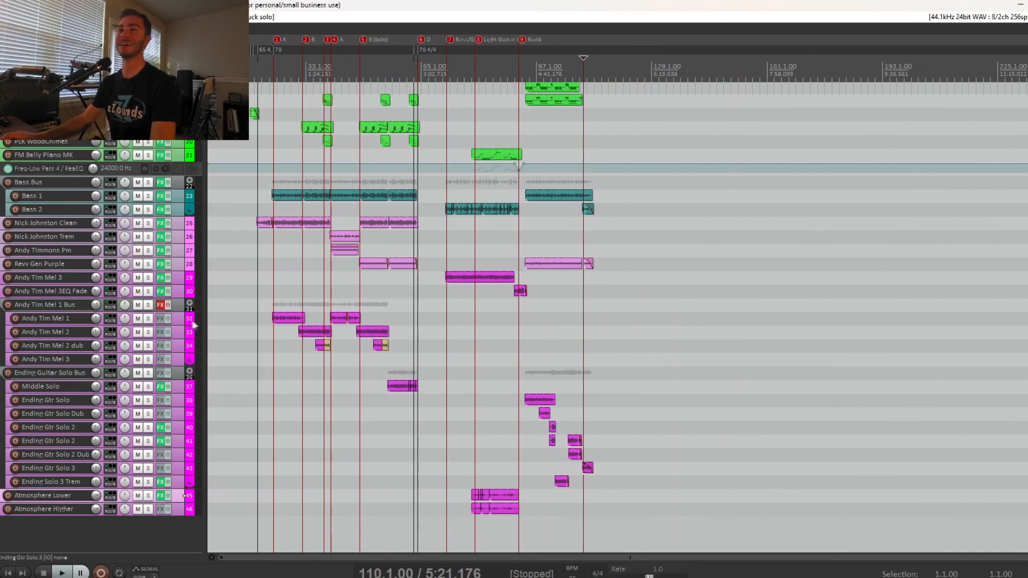
scroll(189, 324, "up", 5)
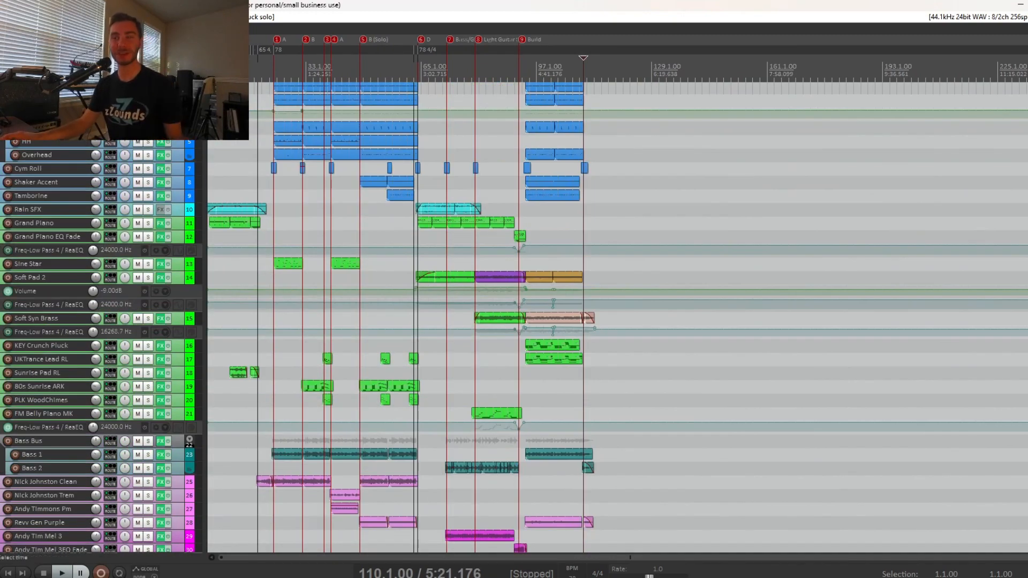
scroll(370, 310, "up", 5)
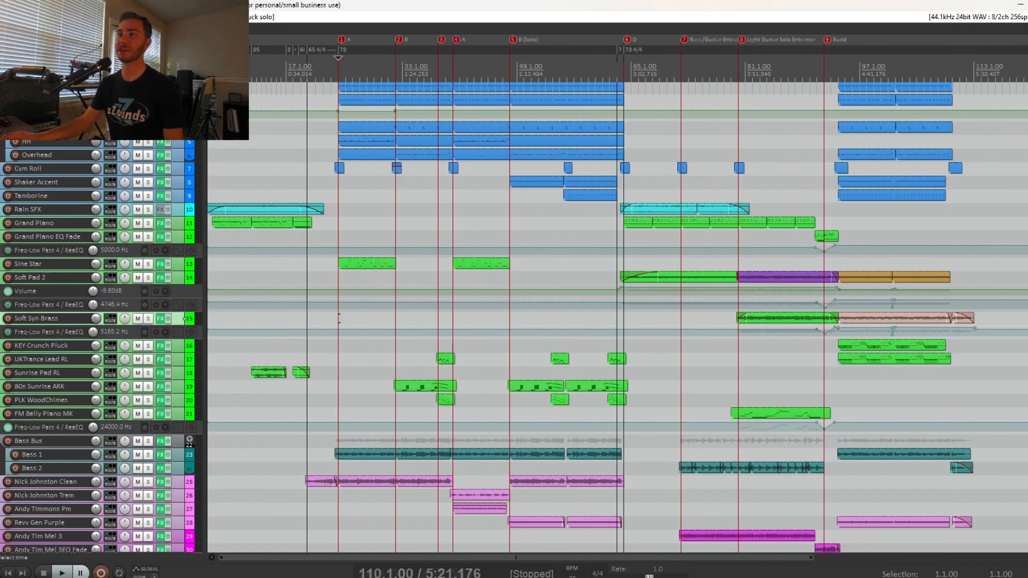
left_click(340, 319)
scroll(370, 322, "up", 1)
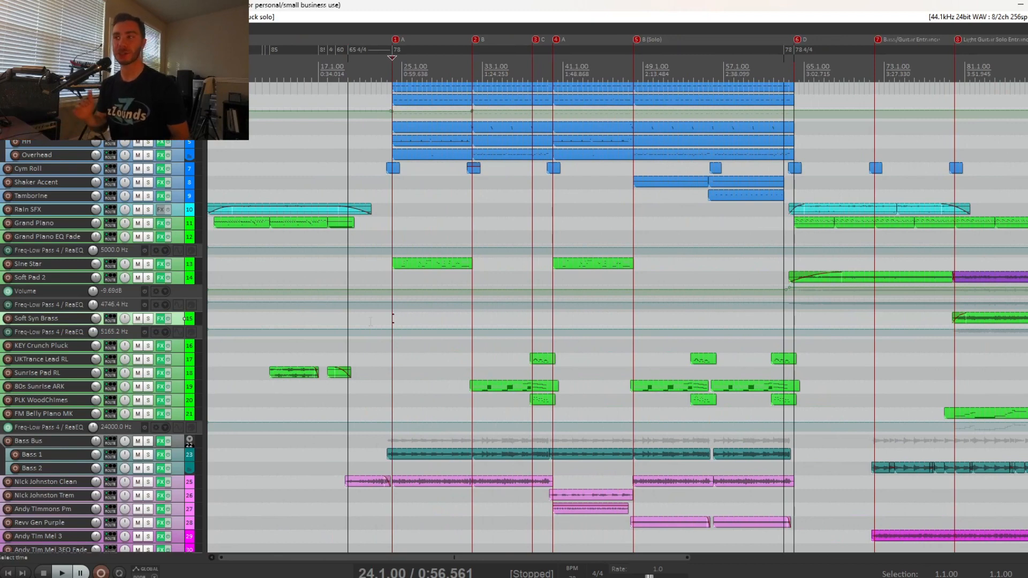